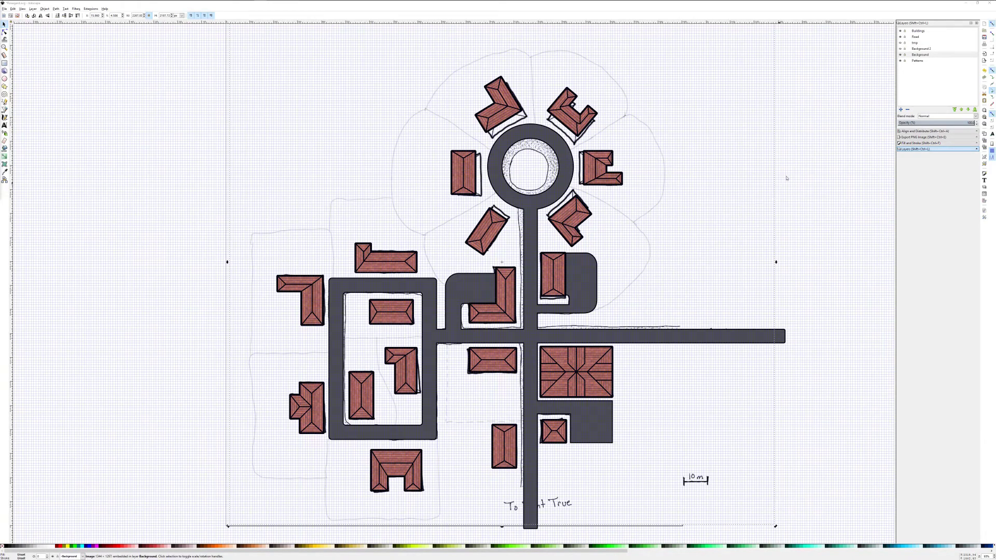
Hide the Buildings, Road and Background layers, and open the ground folder inside the Textures folder for importing an image
shift+click(899, 56)
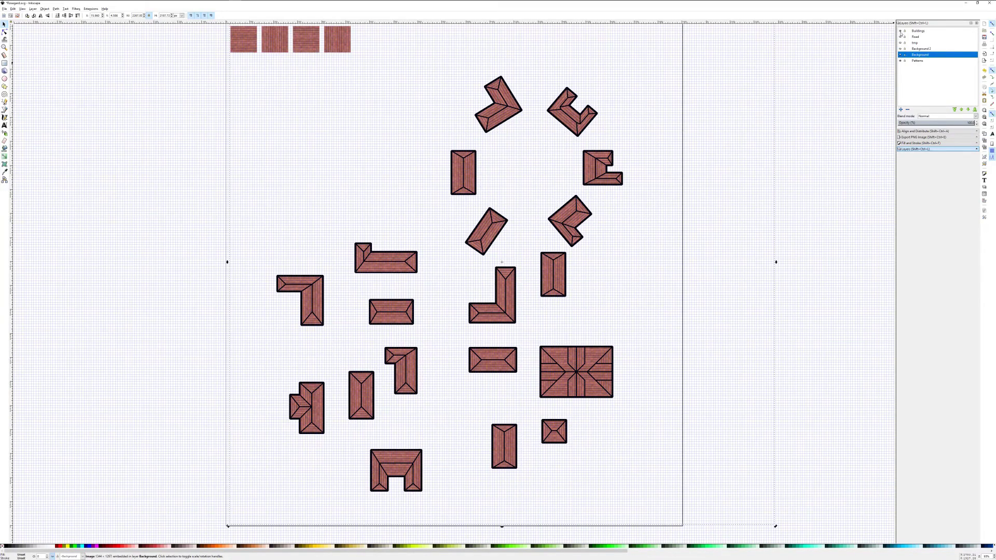
click(4, 9)
click(5, 9)
click(7, 10)
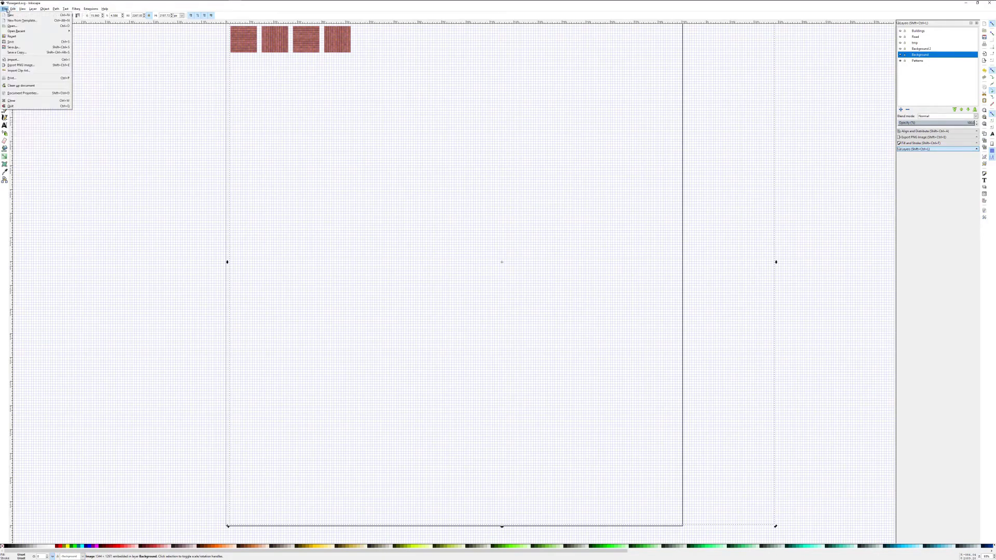
click(16, 60)
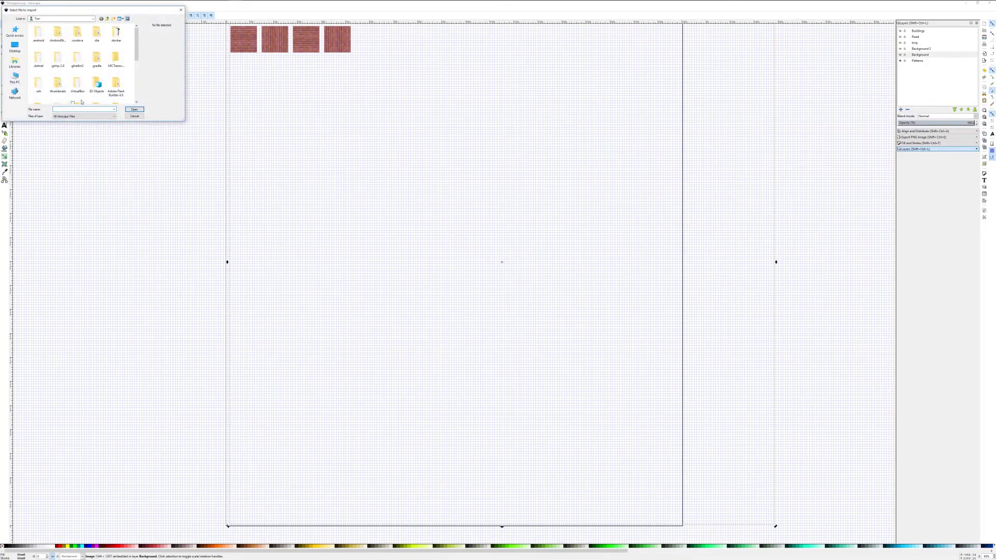
click(16, 77)
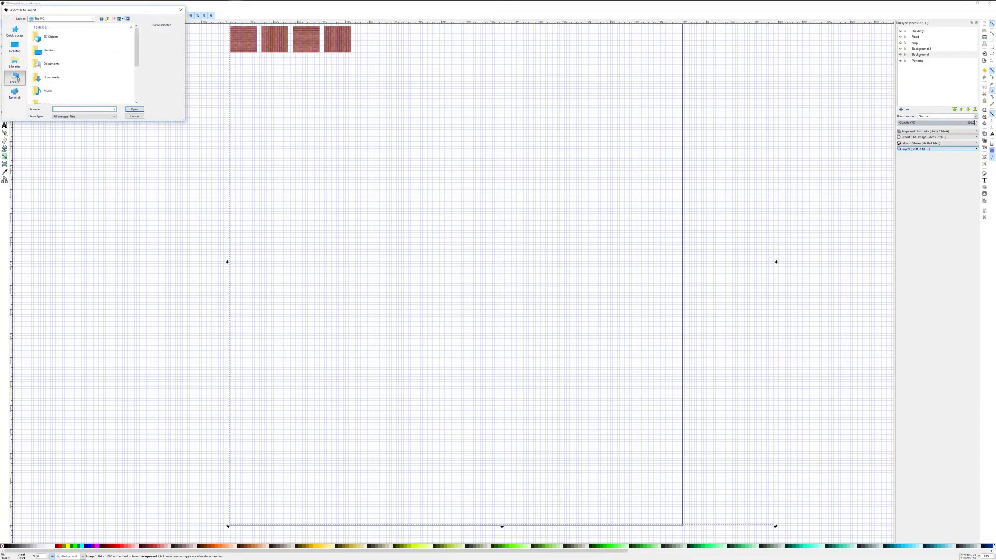
scroll(59, 78, down, 3)
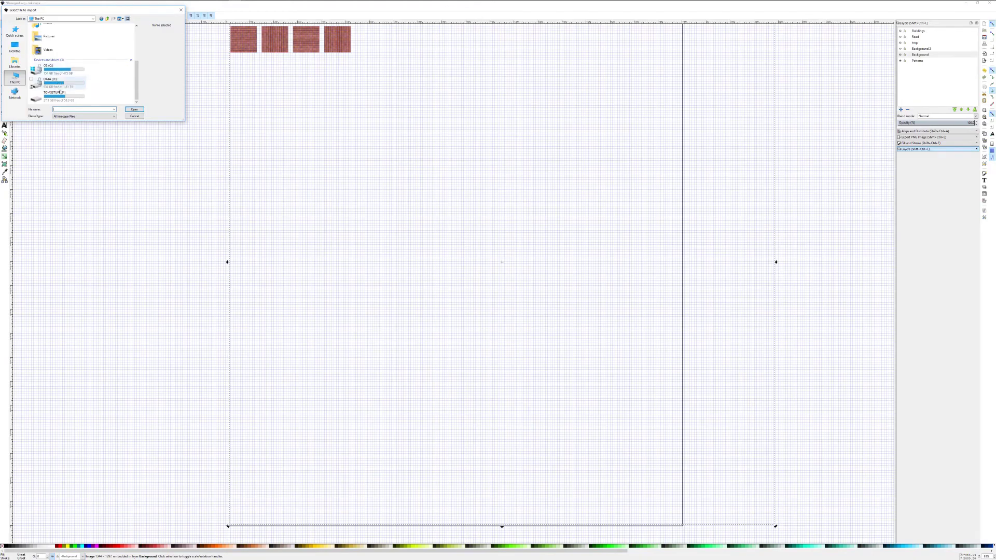
double_click(53, 94)
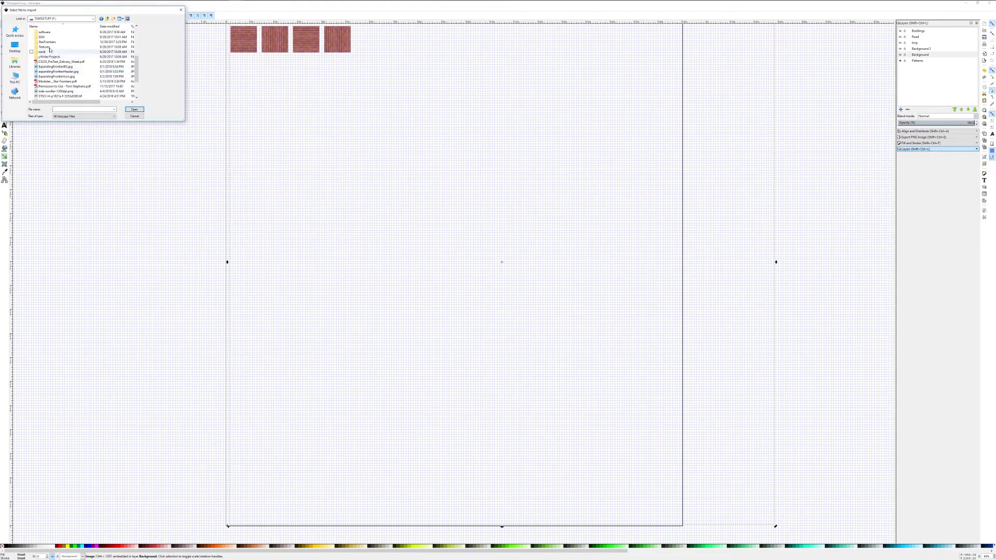
double_click(49, 47)
double_click(44, 47)
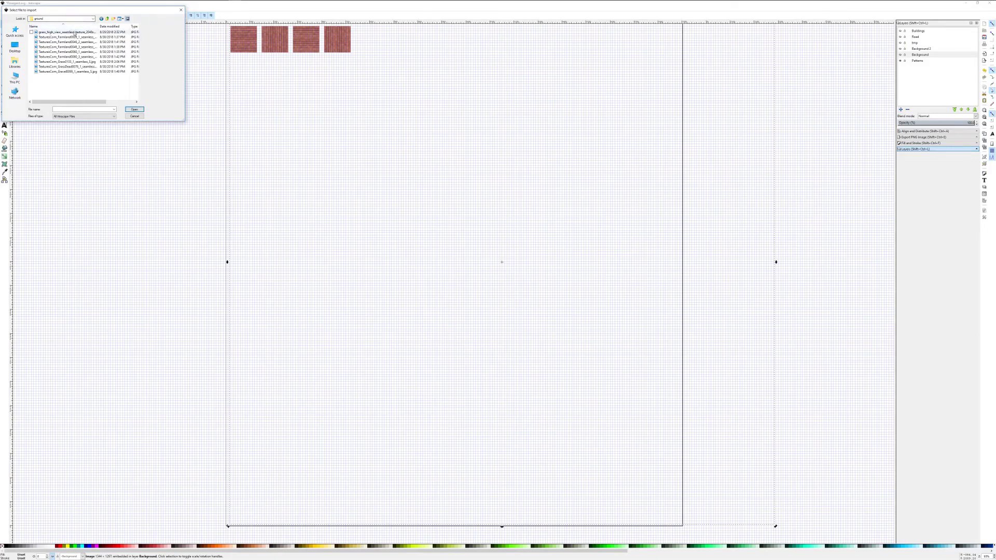
Preview the gravel and grass textures and import the grass_high_view_seamless_texture image with the default import options
click(69, 63)
click(70, 67)
click(69, 72)
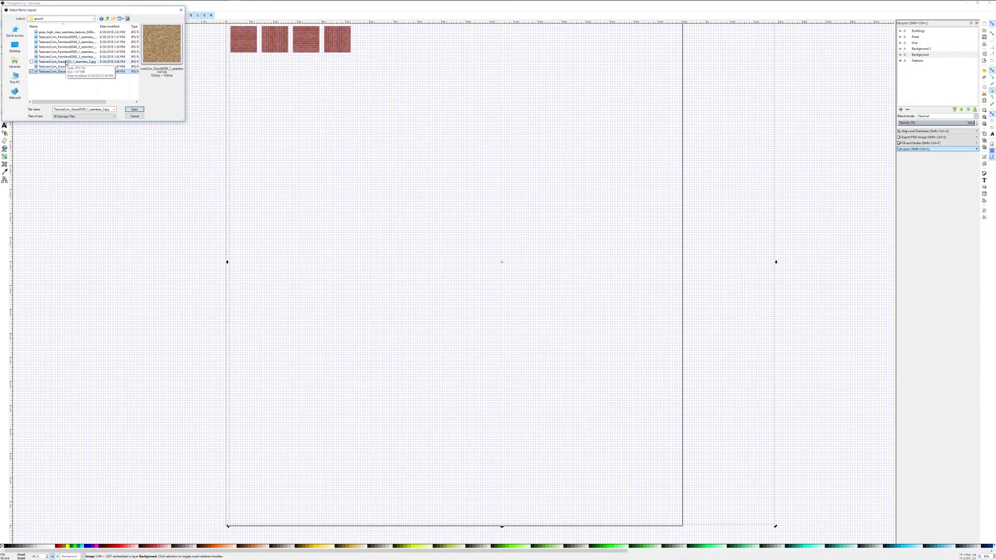
click(66, 62)
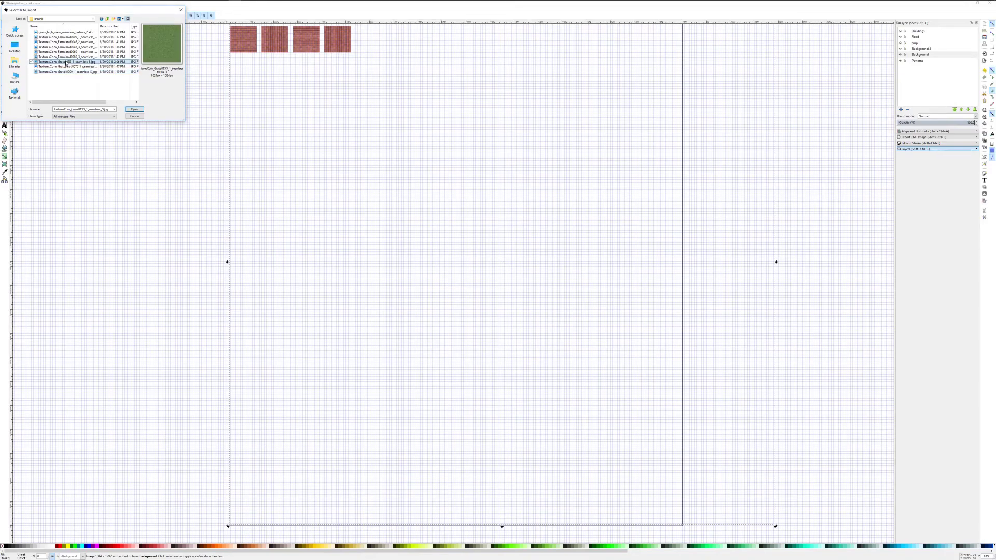
click(71, 33)
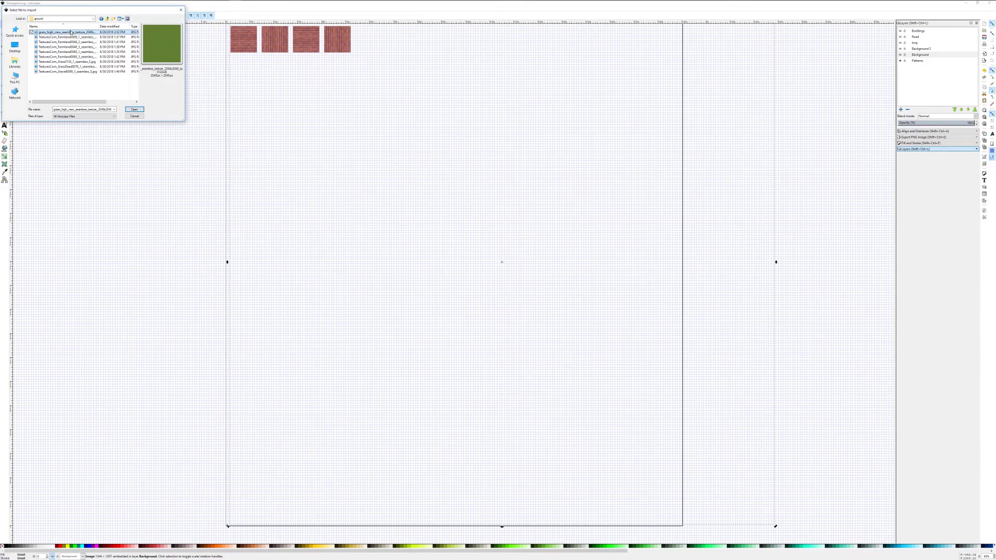
double_click(69, 33)
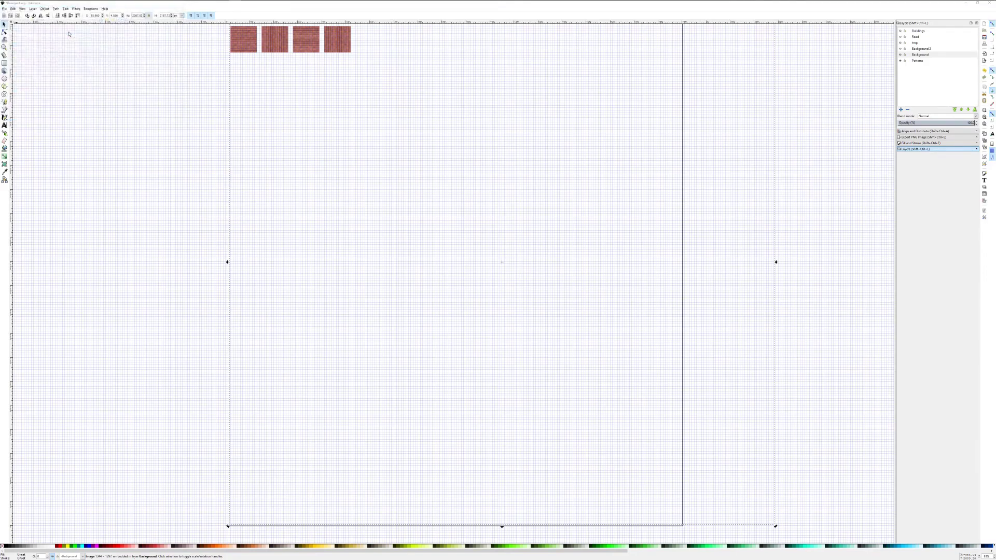
click(525, 318)
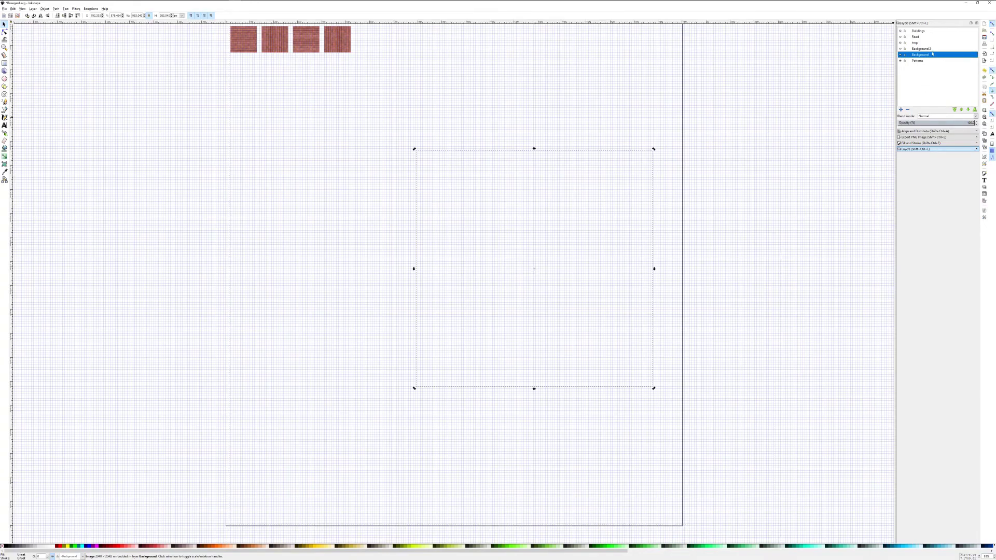
right_click(605, 229)
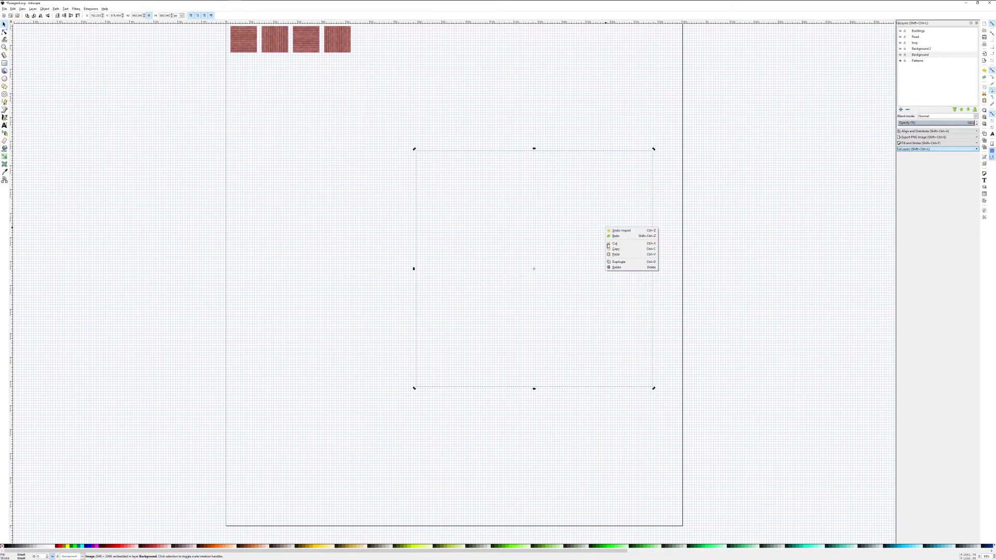
right_click(599, 207)
right_click(600, 207)
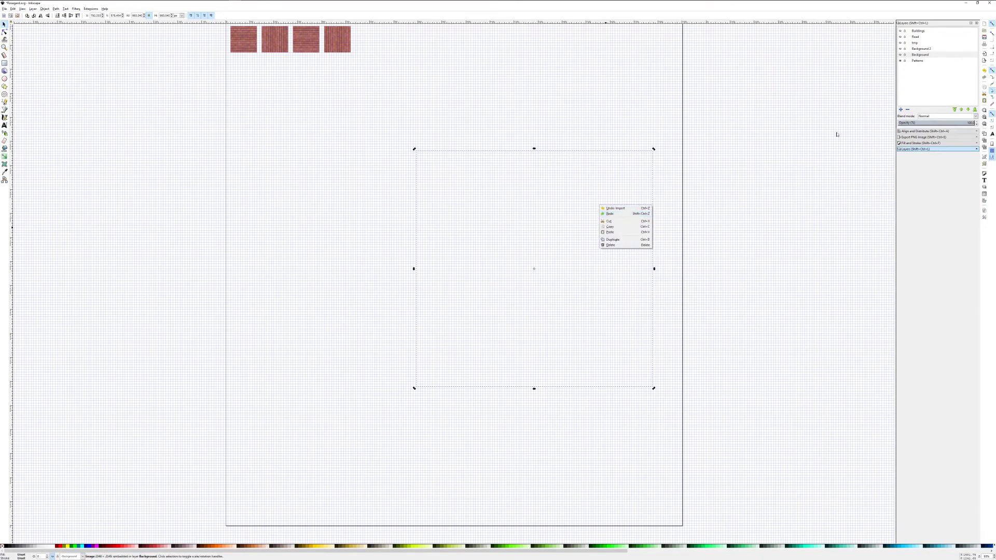
Reveal the Background layer, move the grass image from it to the Patterns layer, and hide Background again
click(901, 57)
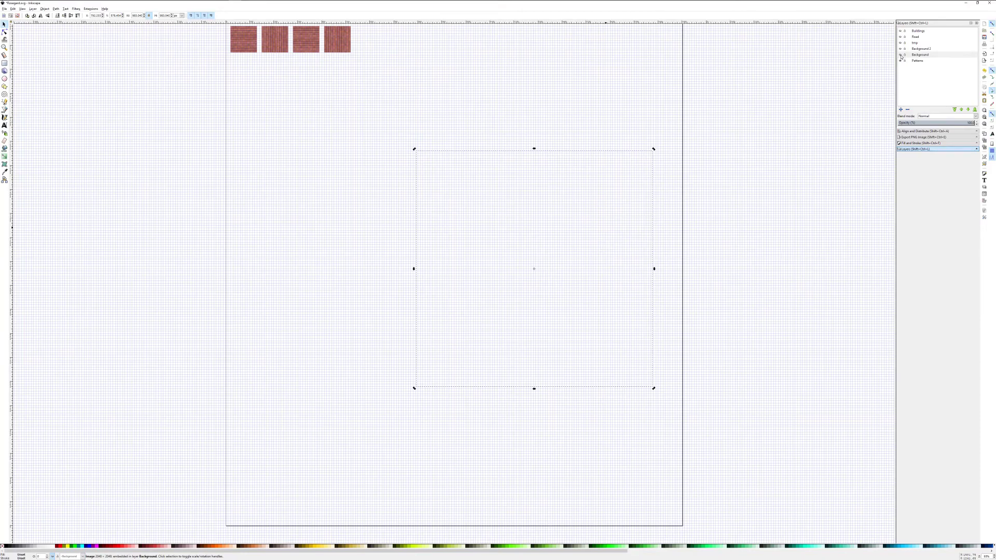
click(901, 56)
right_click(583, 248)
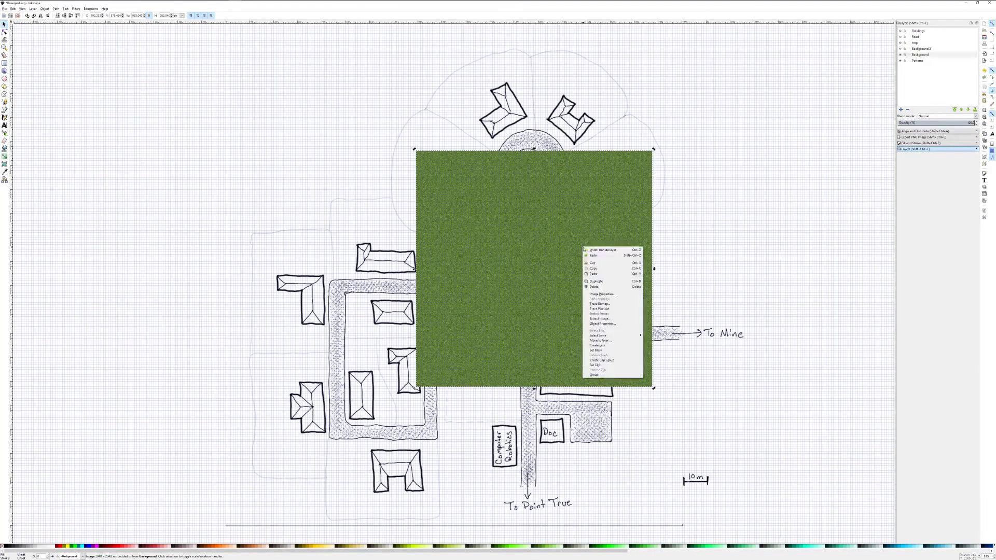
click(604, 340)
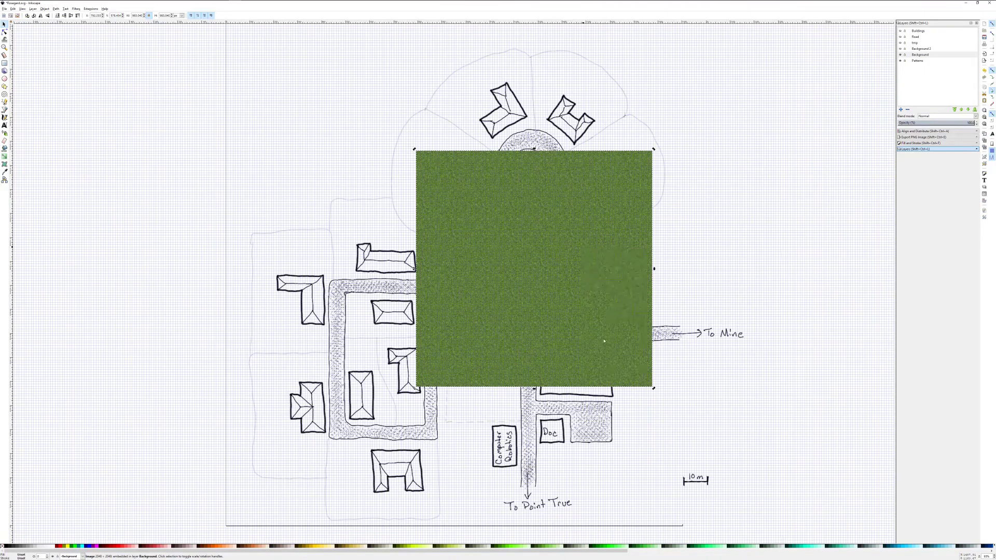
click(497, 297)
click(516, 316)
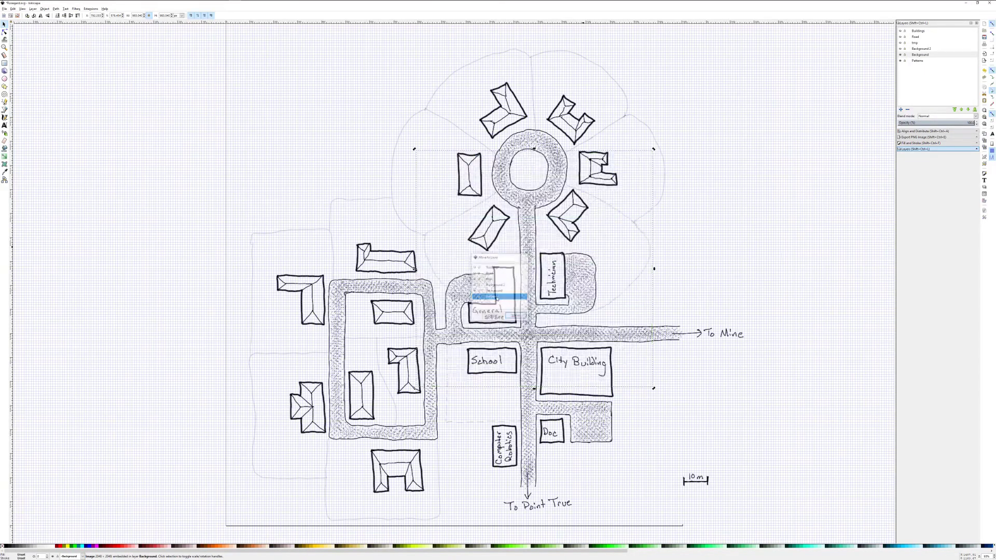
click(902, 58)
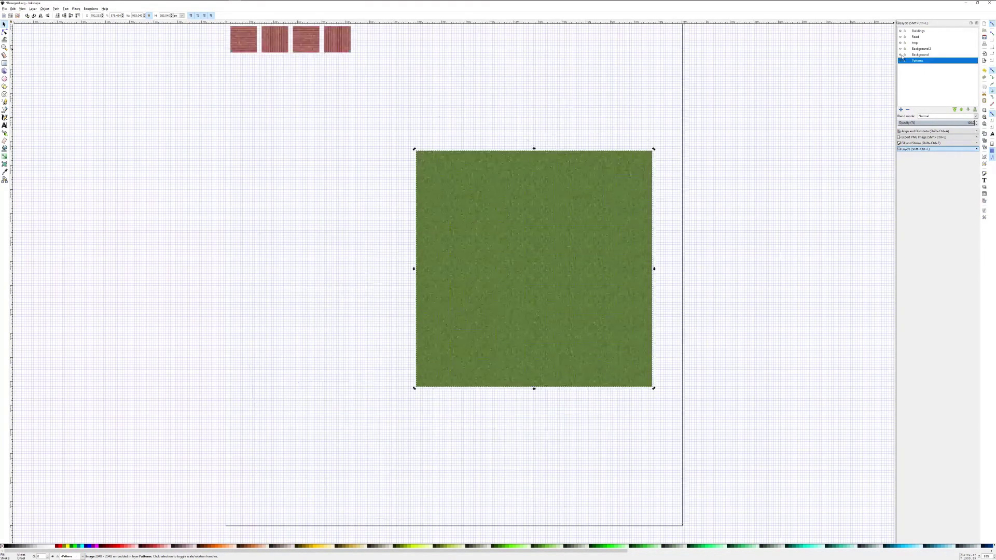
Scale the grass image proportionally to 360 px wide and place it beside the row of red roof swatches
drag(536, 231, 496, 122)
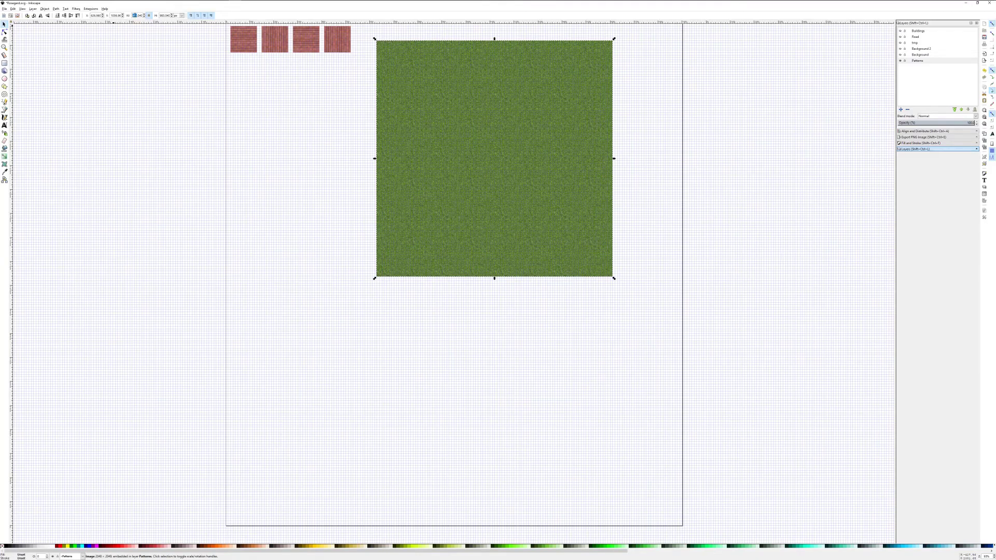
double_click(136, 15)
text(5)
text(60)
key(Return)
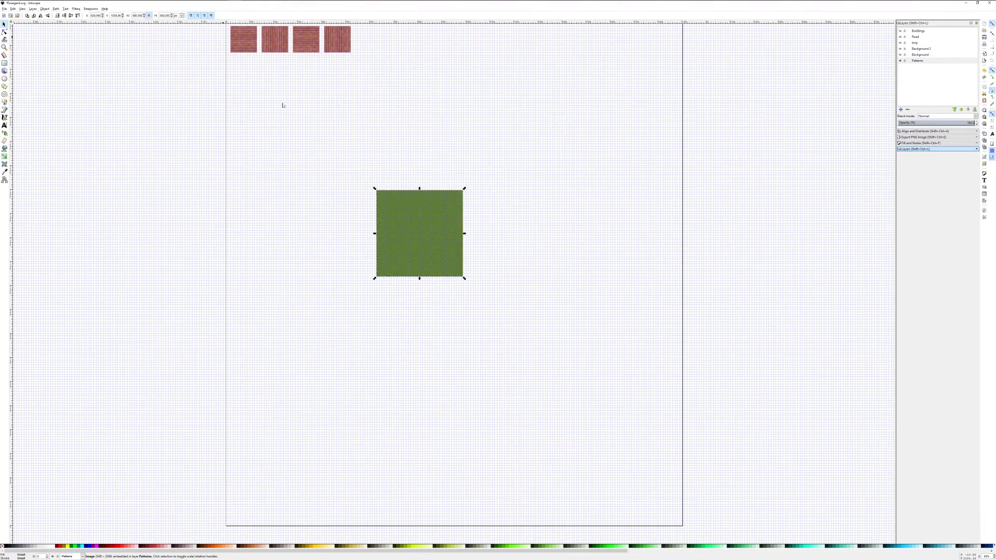
drag(392, 223, 386, 62)
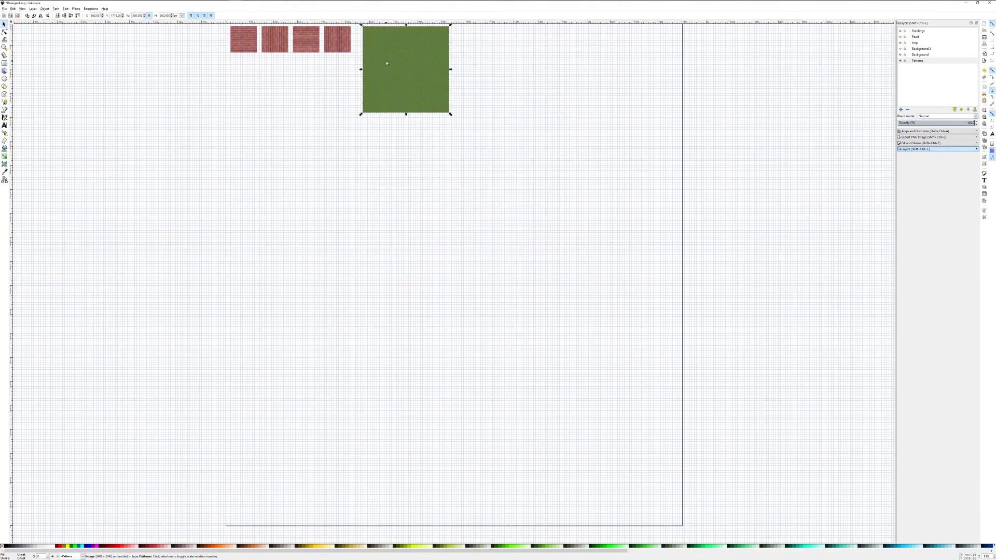
Import the seamless gravel texture from the ground folder as an embedded image with the DPI taken from the file
click(5, 9)
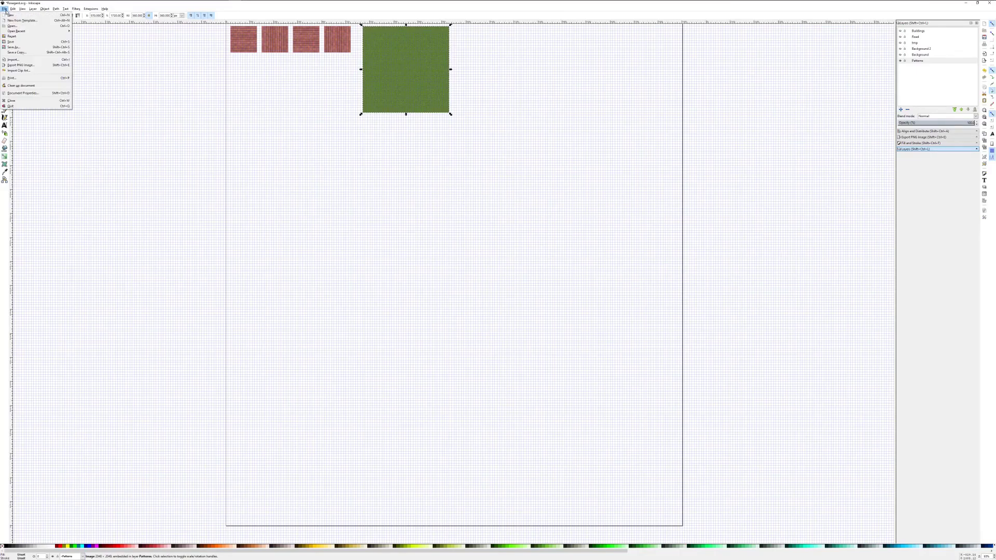
click(19, 60)
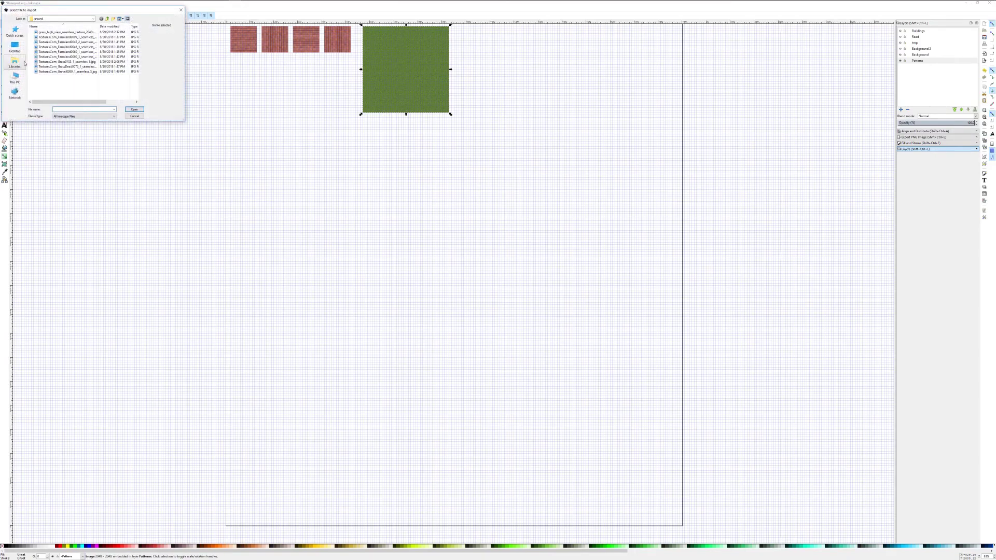
double_click(72, 72)
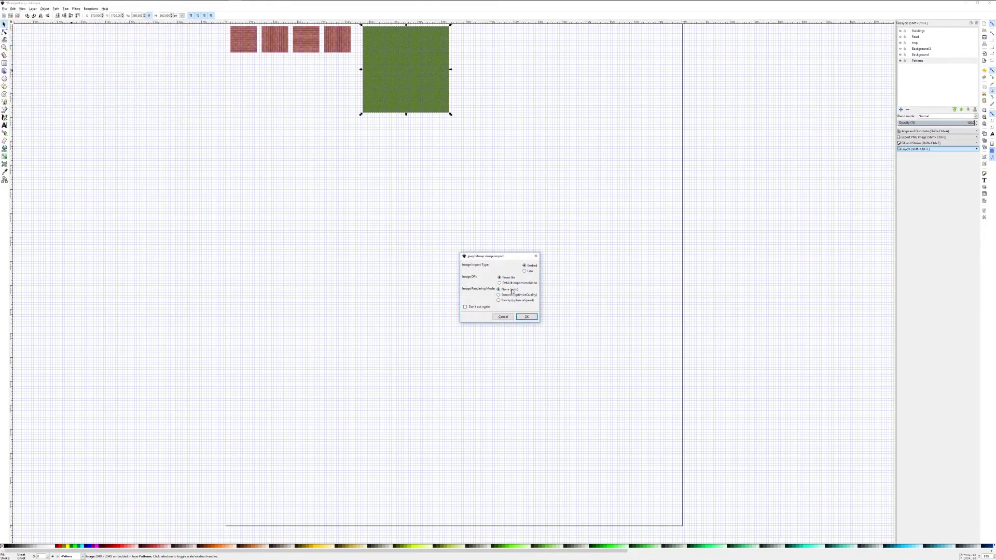
click(526, 316)
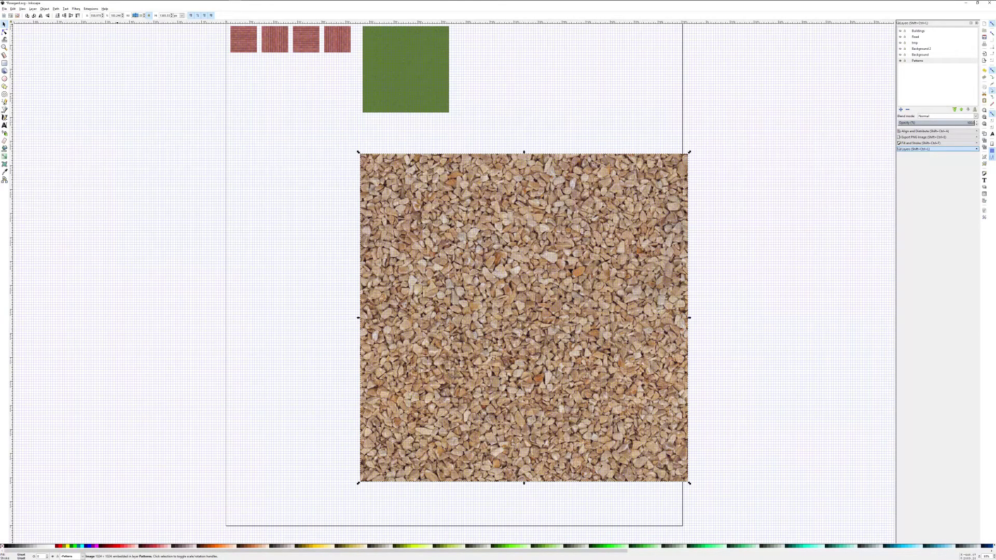
Scale the gravel image proportionally to 200 px wide and place it right next to the grass swatch
text(240)
key(Return)
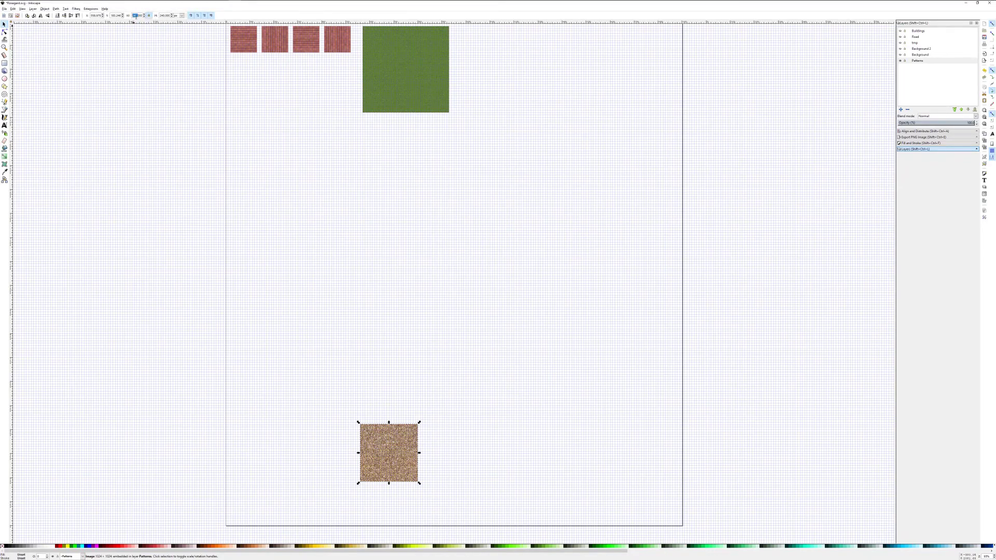
text(1000)
key(Return)
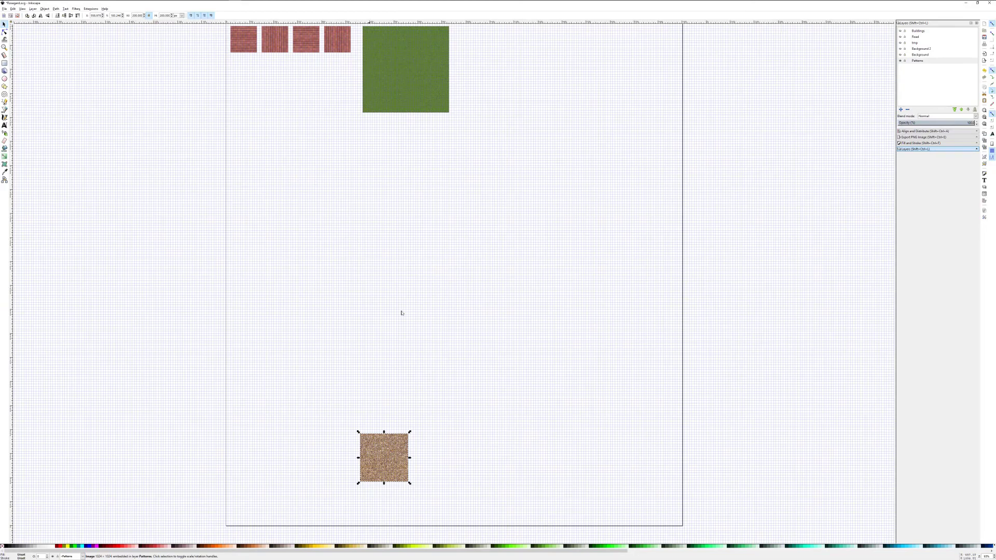
drag(401, 452, 492, 44)
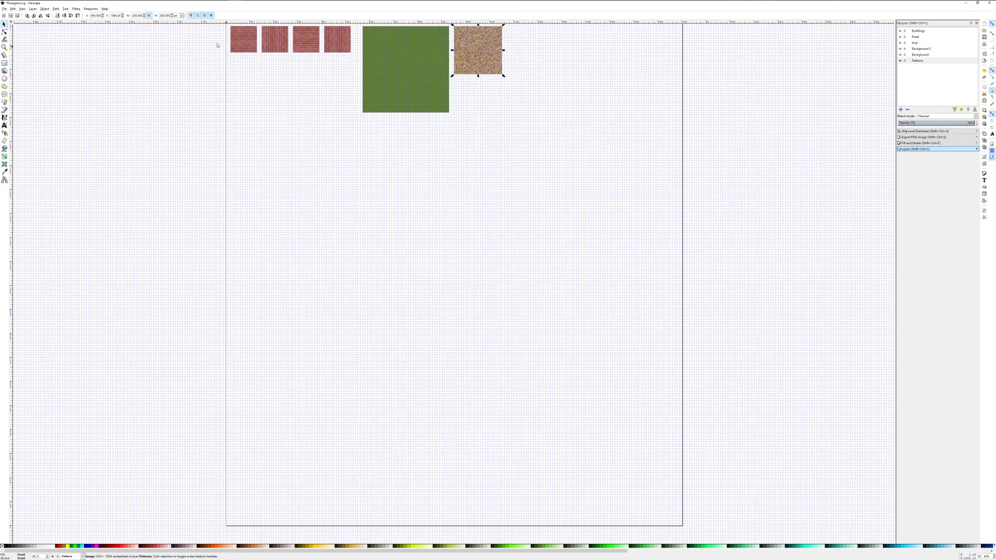
click(4, 9)
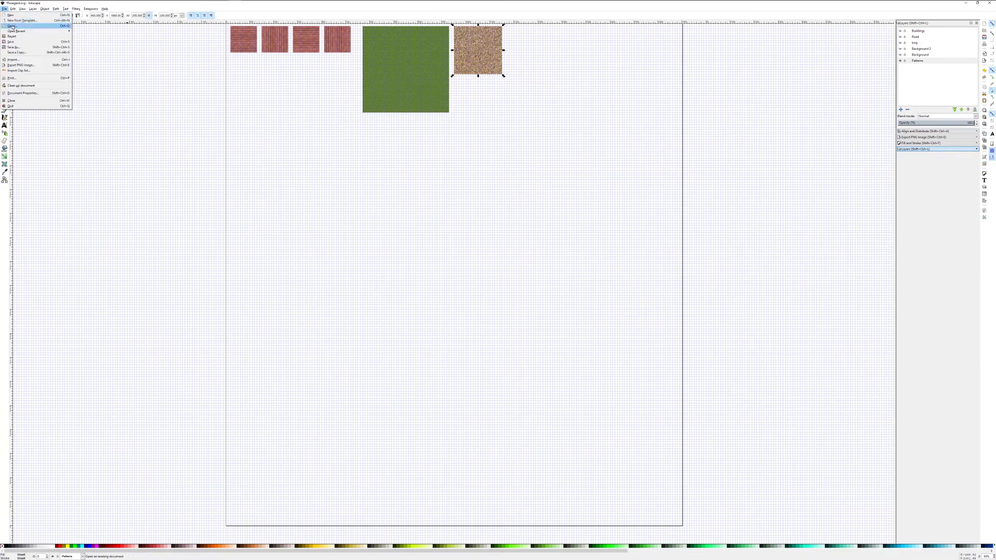
click(13, 26)
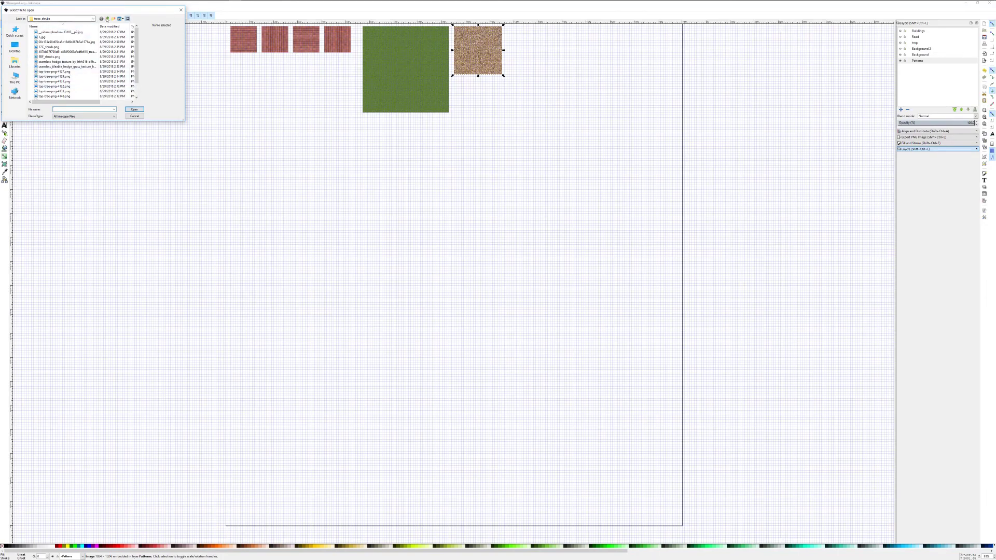
click(108, 19)
click(134, 115)
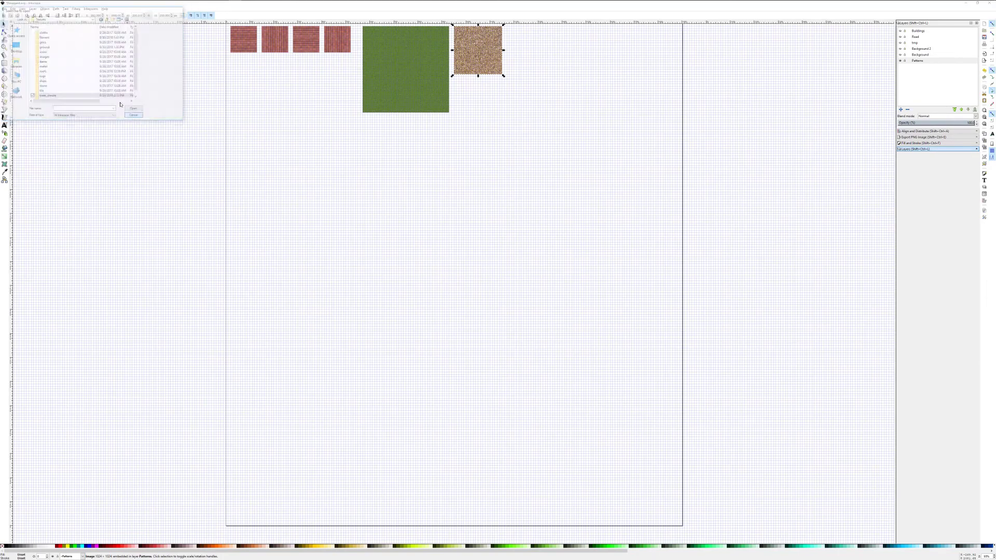
Import the asphalt texture from the stone folder of the textures directory, keeping the default image import options
click(4, 9)
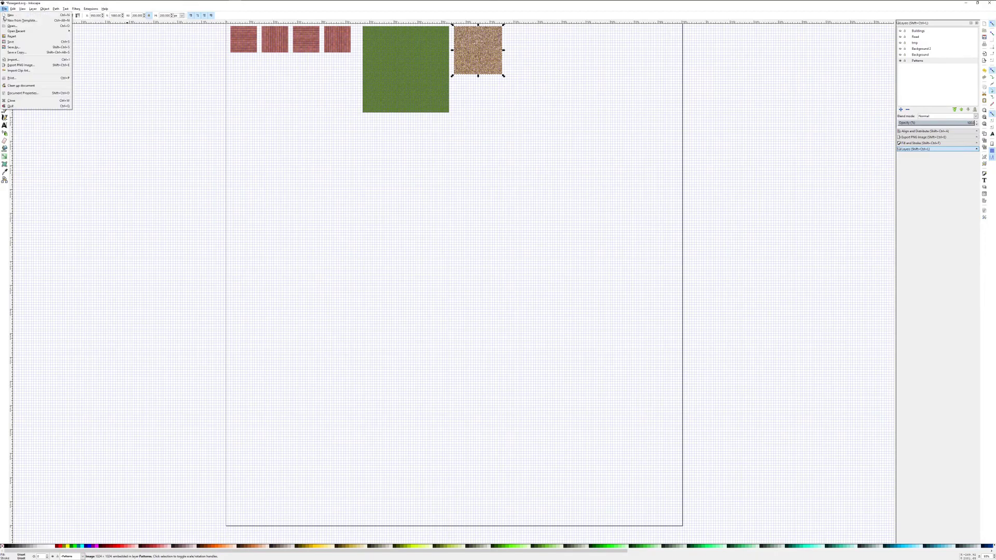
click(20, 56)
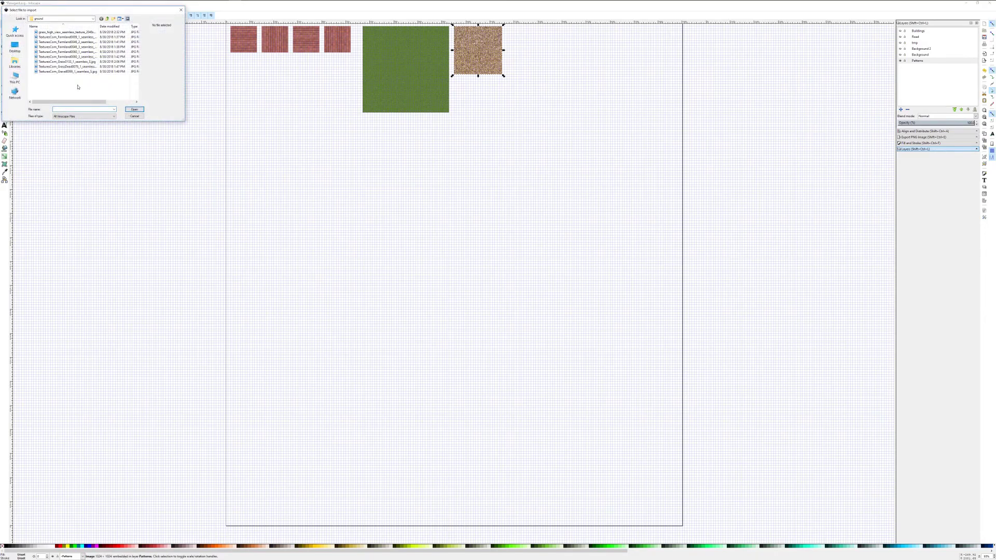
click(107, 19)
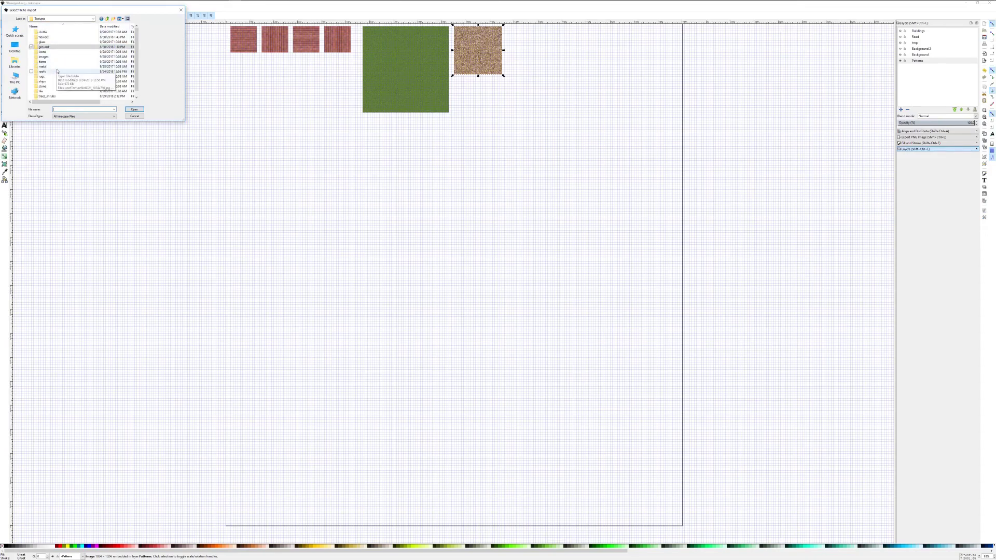
scroll(57, 71, down, 1)
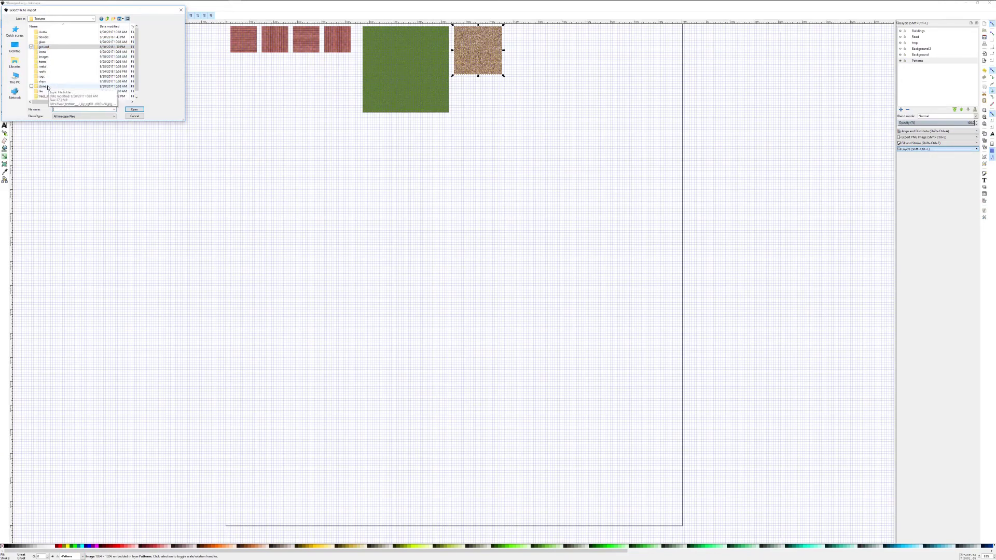
double_click(46, 81)
click(52, 66)
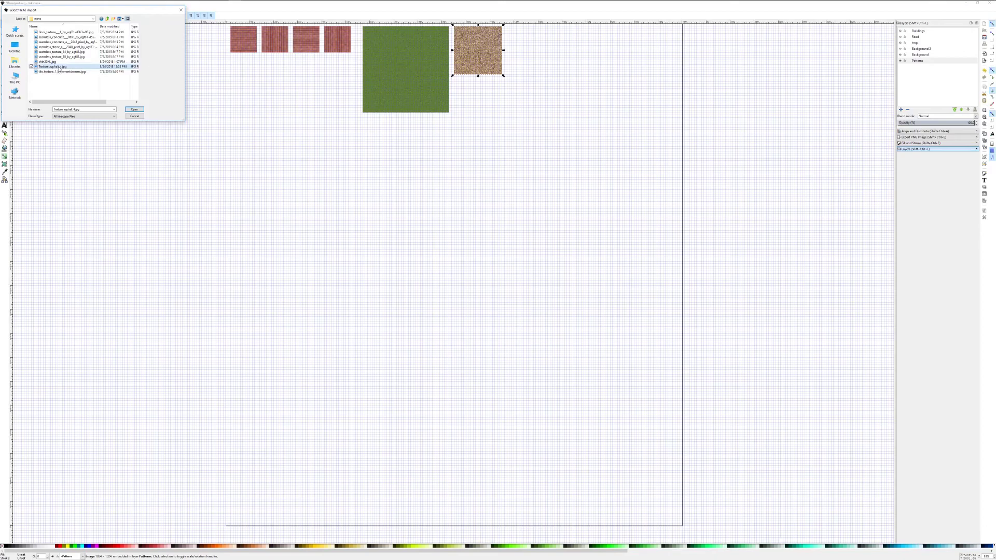
click(134, 108)
click(527, 316)
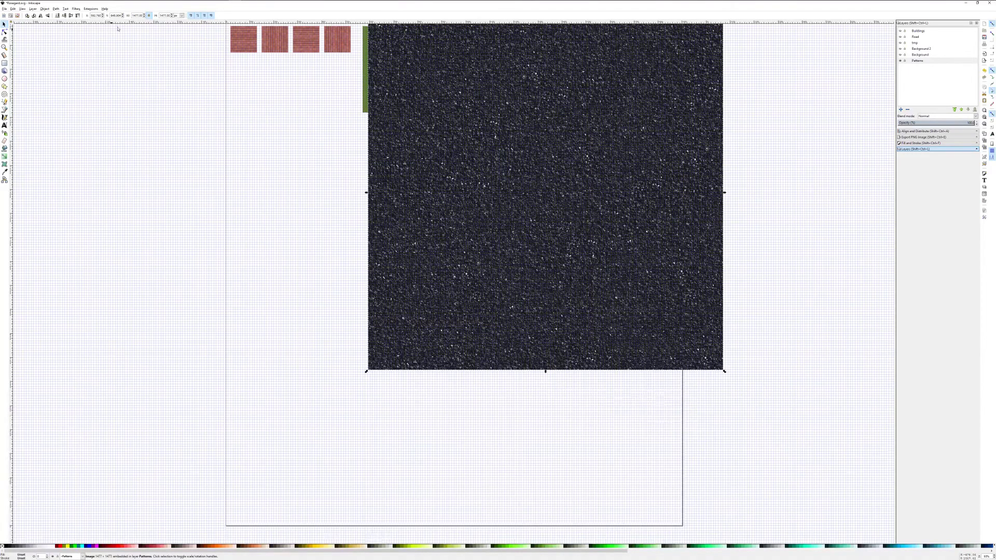
Scale the asphalt image proportionally to 300 px wide and place it right next to the gravel swatch
double_click(136, 16)
text(300)
key(Return)
drag(413, 328, 555, 56)
Switch to File Explorer and preview the seamless farmland textures in the ground folder to pick one for the fields
click(5, 9)
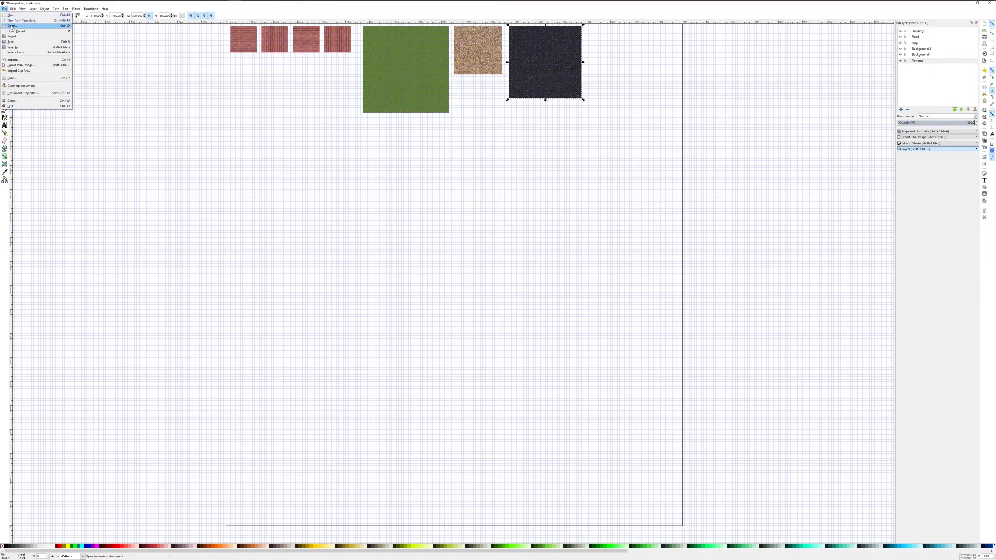
mouse_move(23, 6)
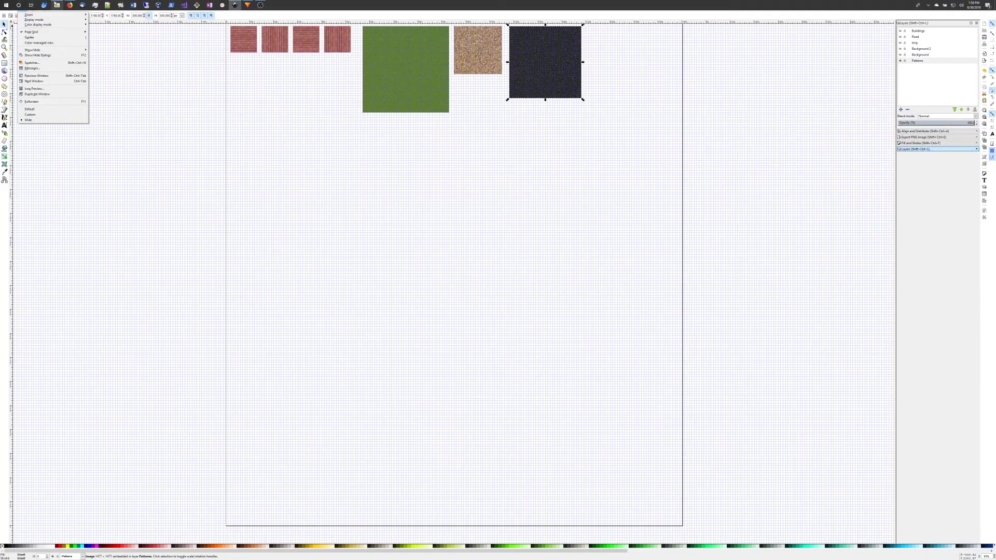
click(57, 4)
click(386, 376)
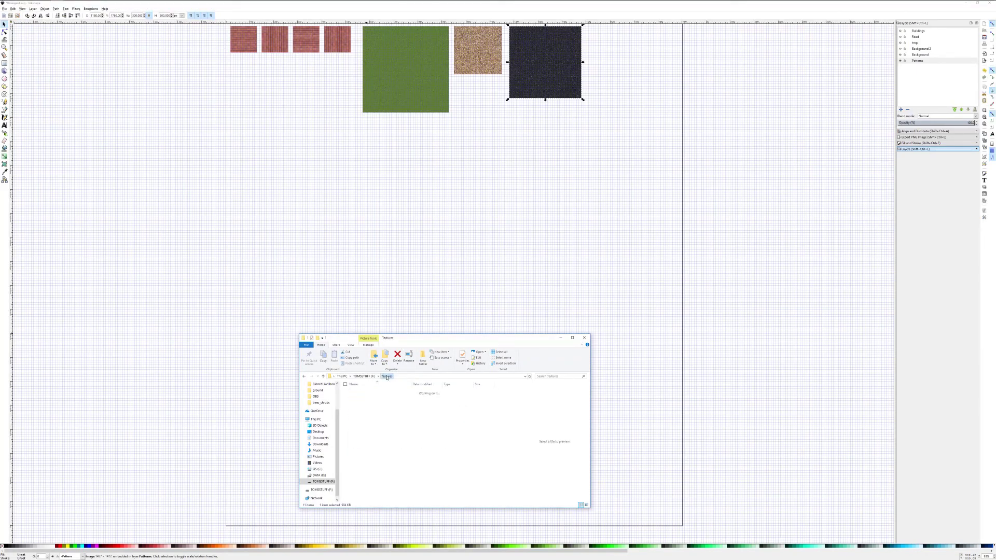
click(360, 409)
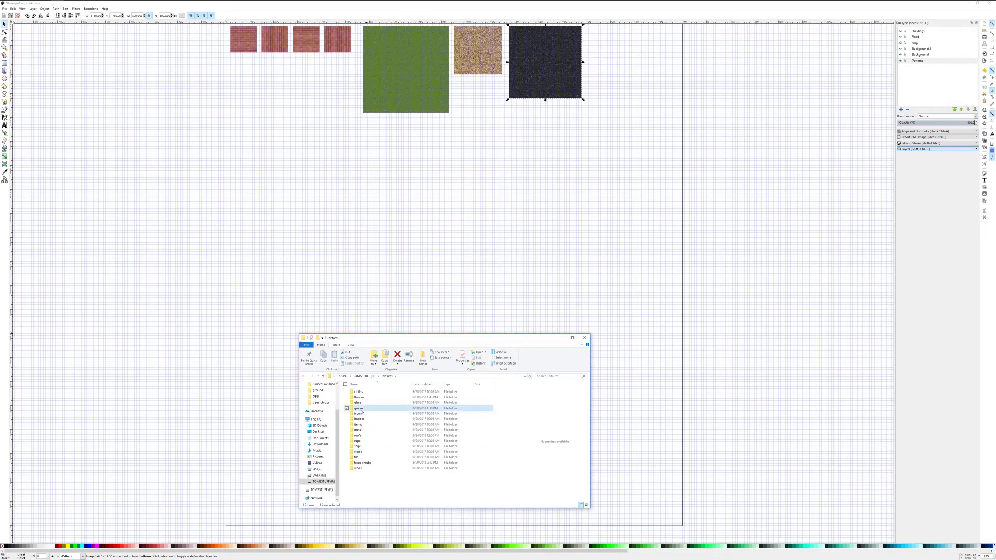
double_click(361, 409)
click(392, 398)
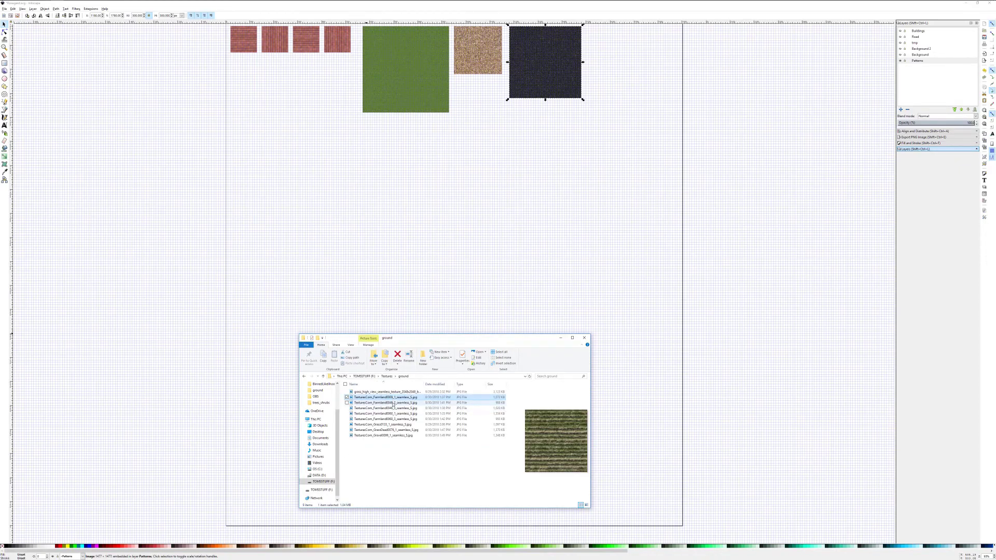
click(393, 404)
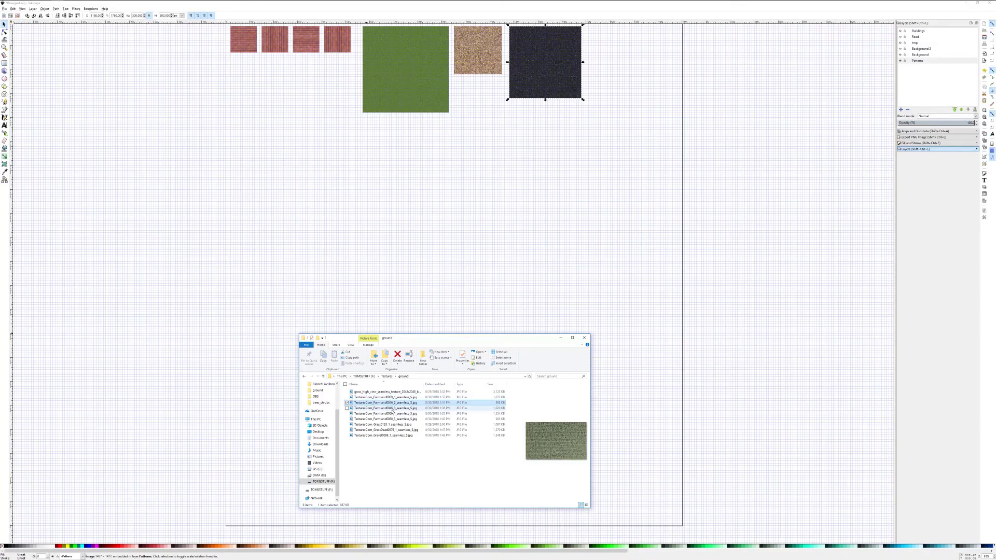
click(392, 409)
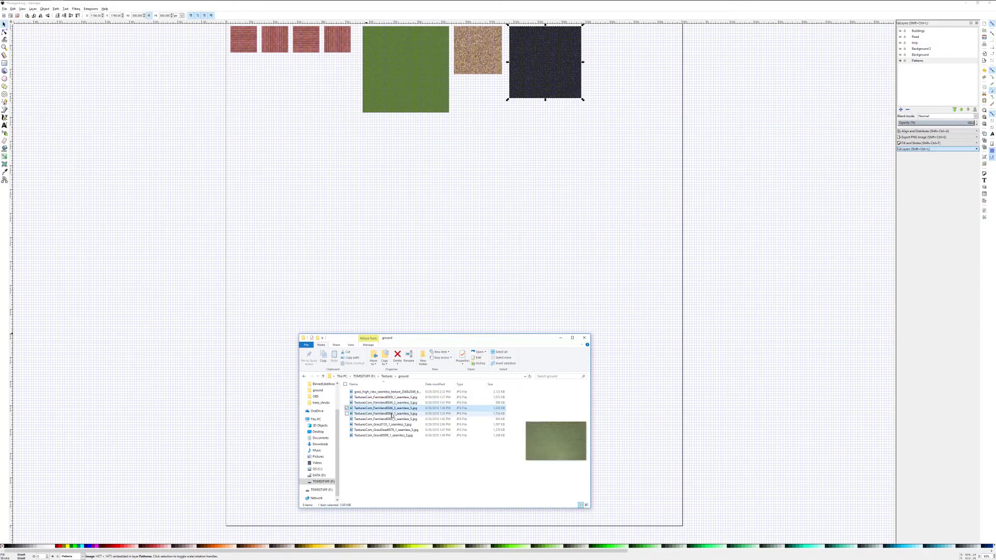
click(391, 414)
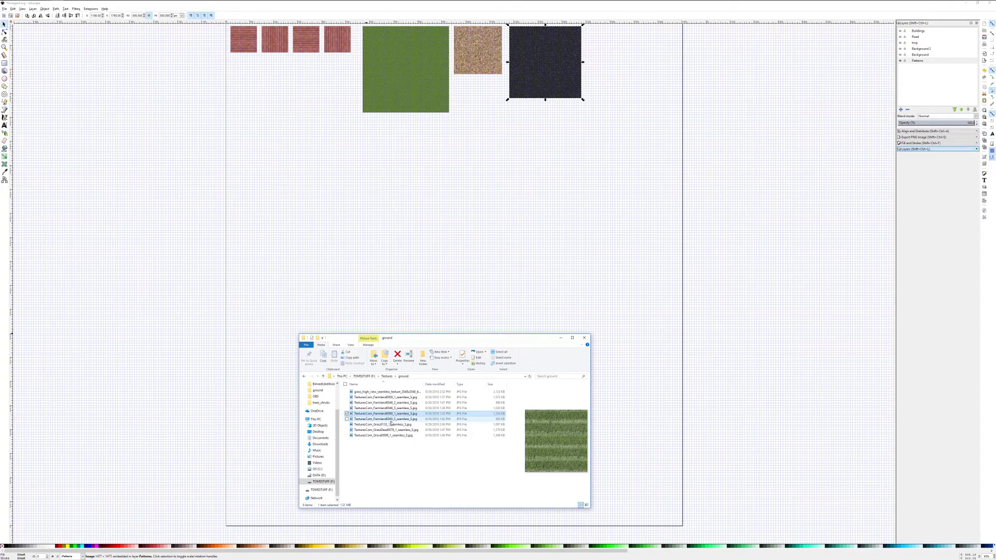
click(391, 419)
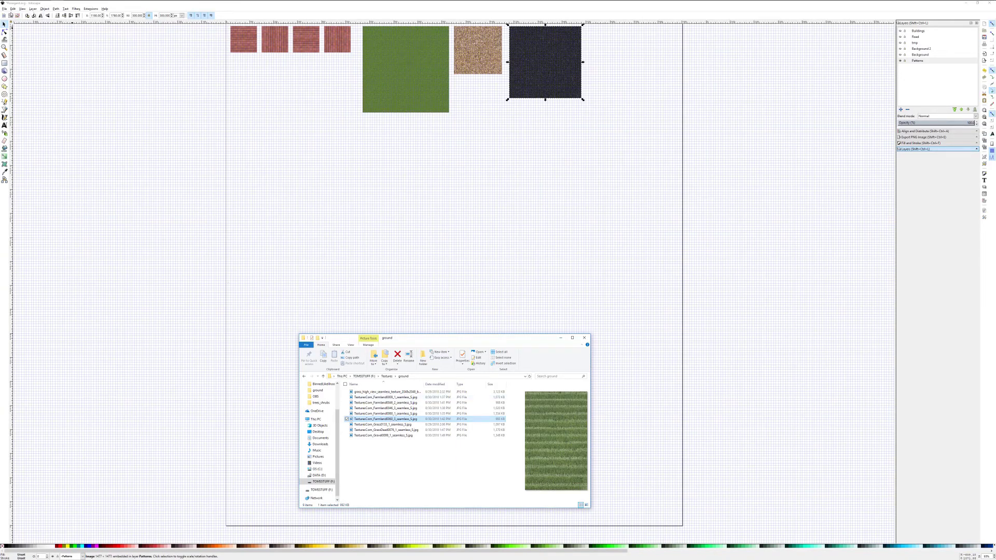
Import the tall striped farmland texture from the ground folder as an embedded image with the DPI taken from the file
click(4, 9)
click(20, 60)
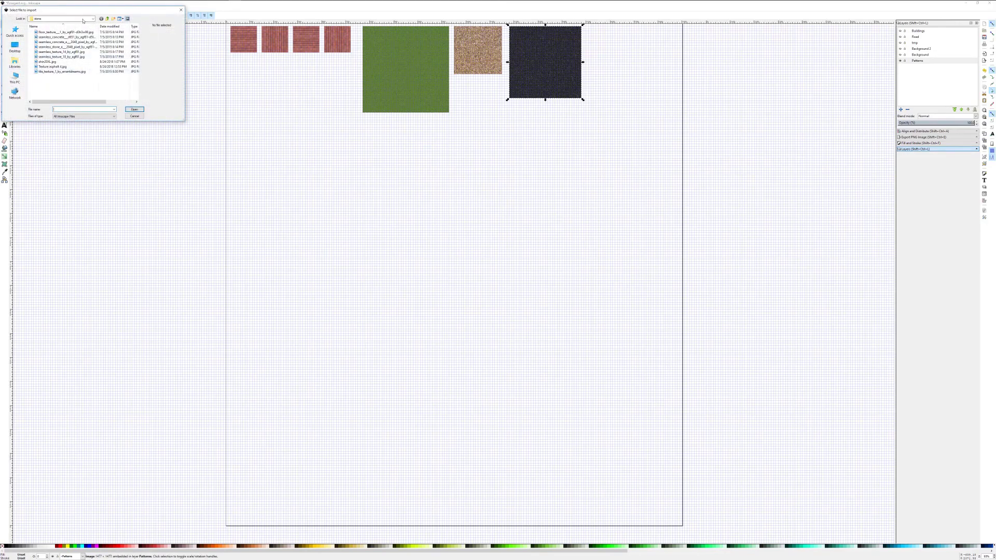
click(107, 19)
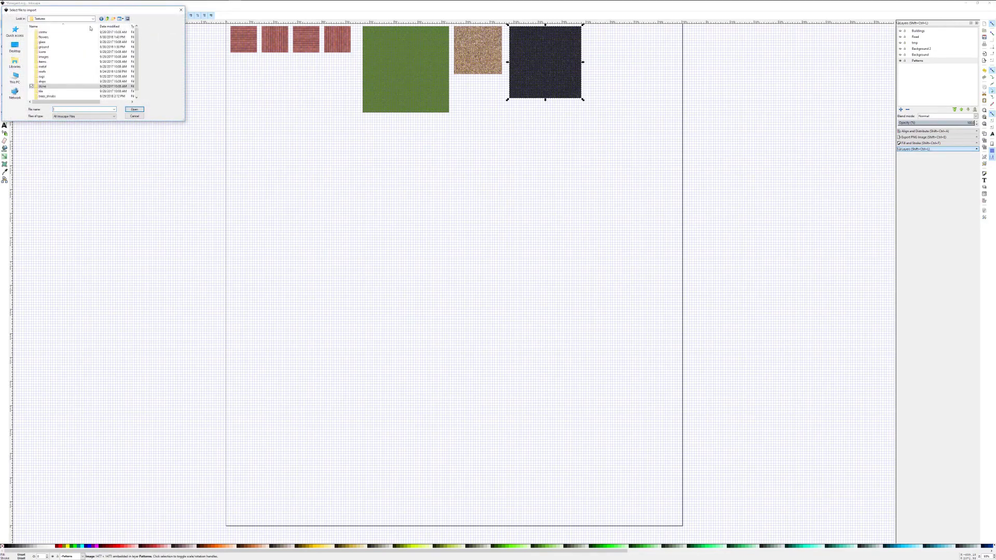
click(44, 48)
double_click(49, 48)
click(71, 57)
double_click(71, 57)
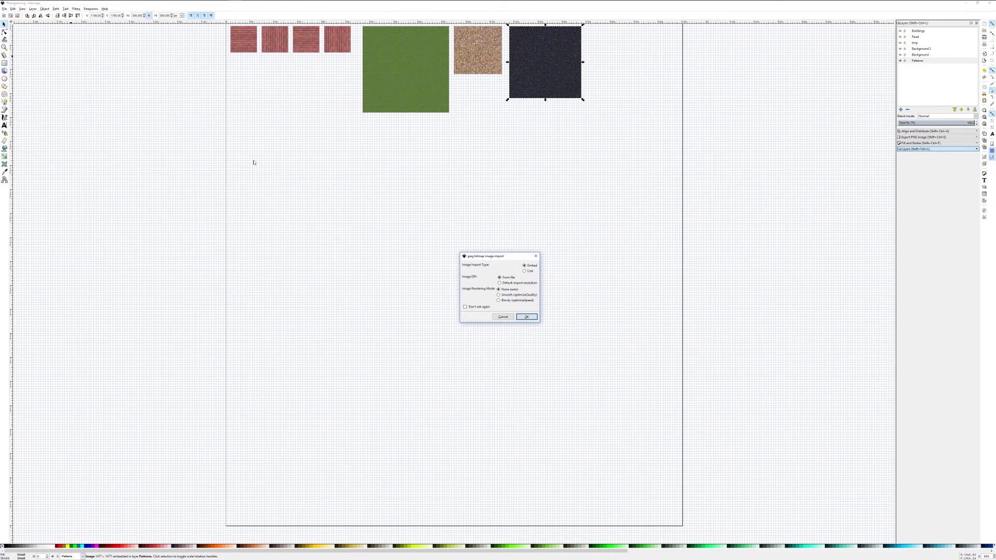
click(527, 316)
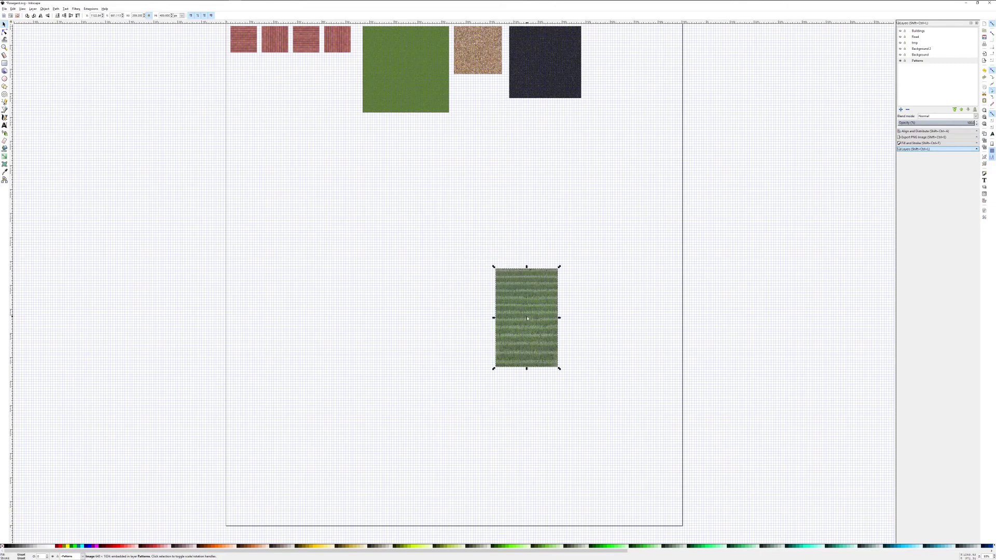
Place the farmland image directly below the row of red roof swatches, lined up with the first swatch's outer edge
drag(525, 302, 285, 109)
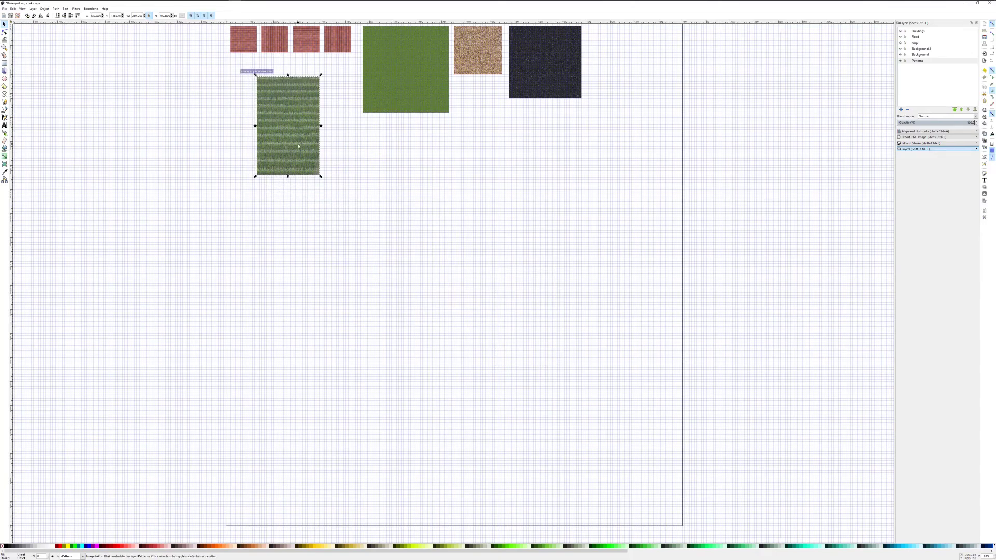
drag(303, 160, 303, 159)
click(346, 173)
drag(296, 138, 270, 121)
Convert the asphalt image to a pattern with Objects to Pattern
click(415, 75)
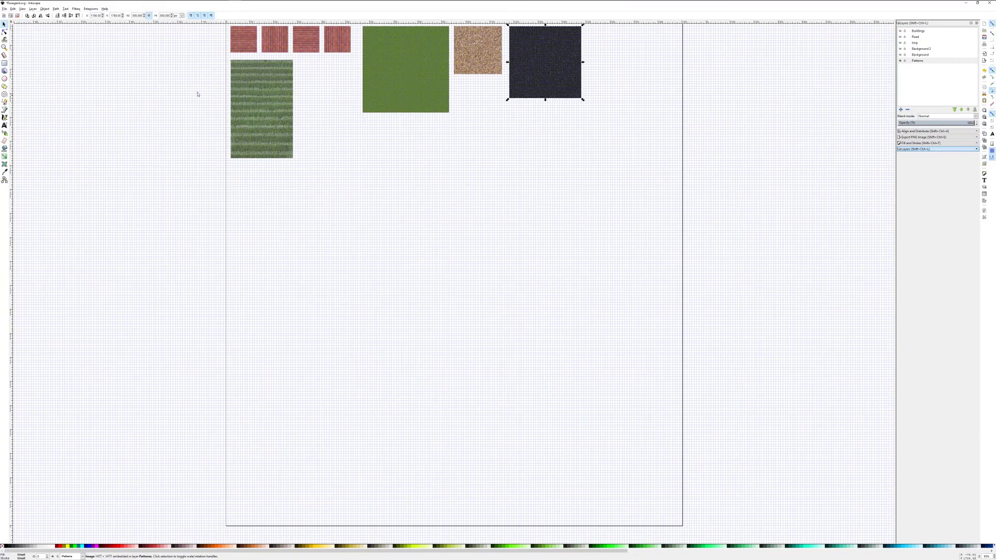
click(56, 8)
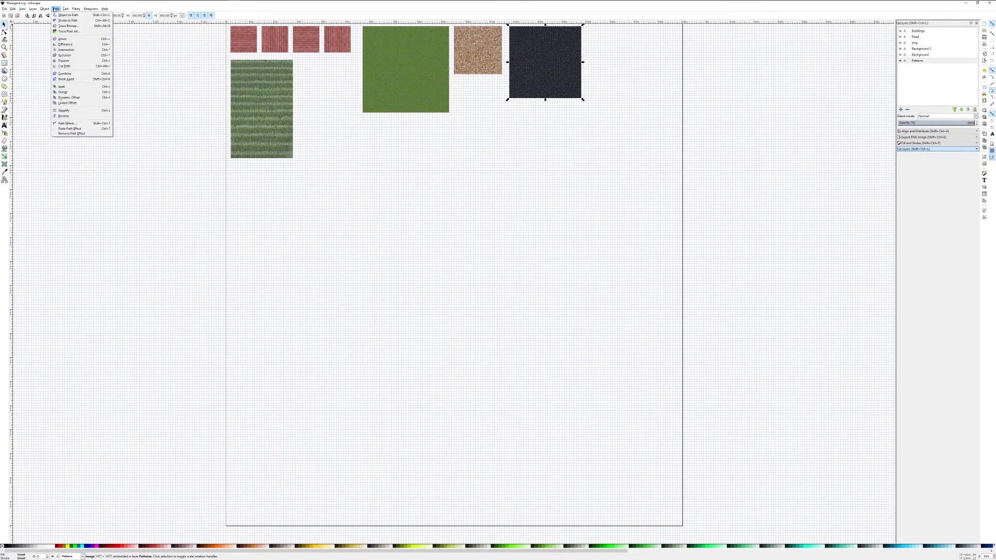
mouse_move(45, 9)
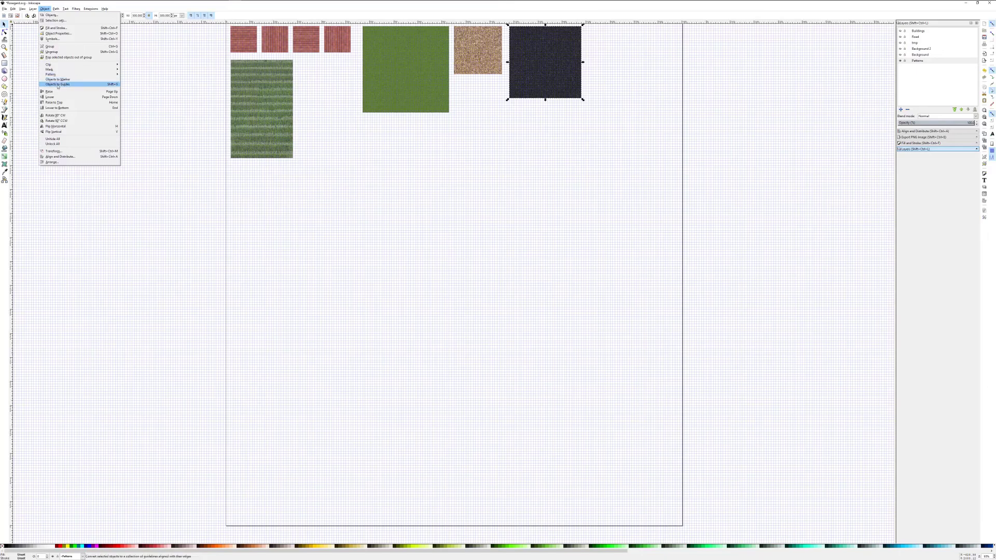
mouse_move(93, 74)
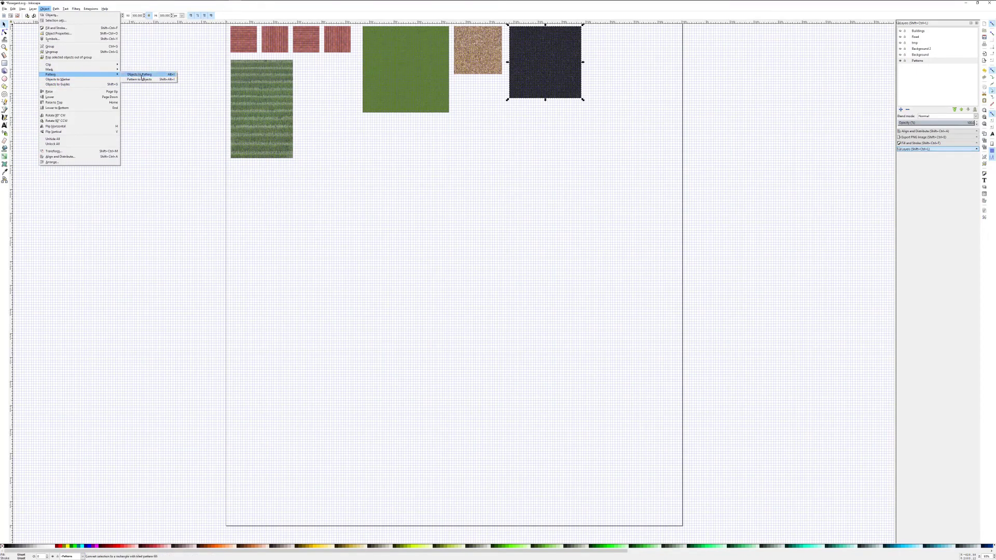
click(141, 76)
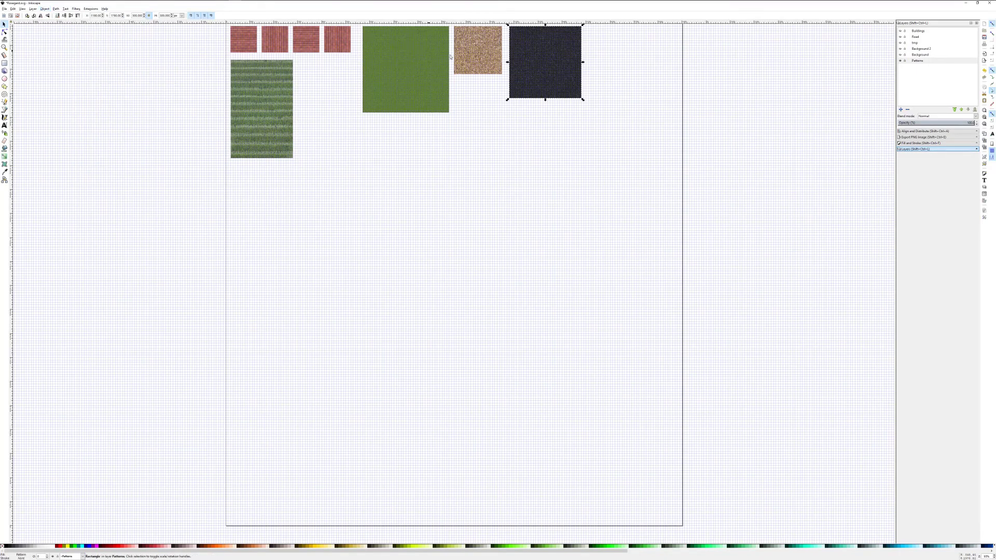
Convert the gravel, grass and farmland images to patterns one after another
click(484, 58)
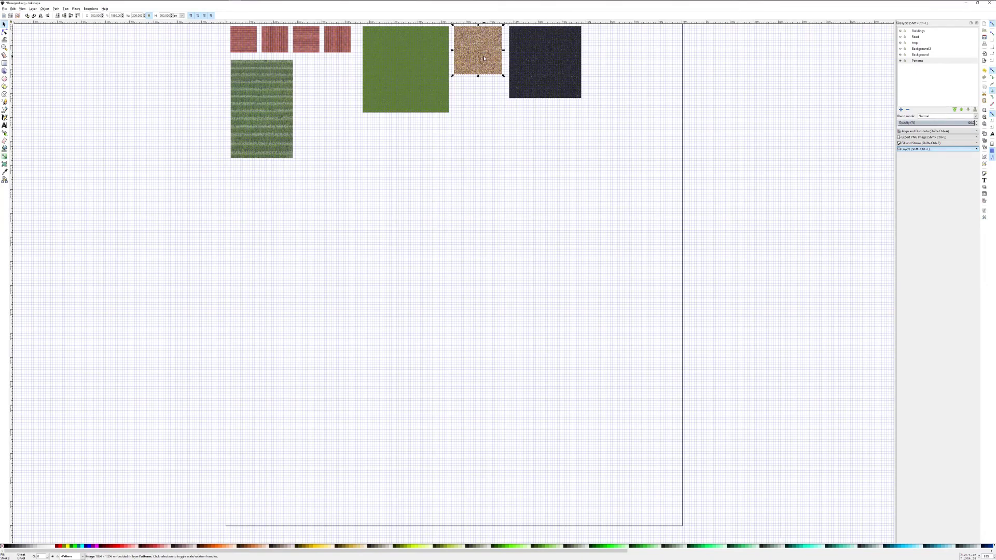
key(alt)
alt+click(484, 58)
click(423, 69)
alt+click(423, 70)
click(262, 94)
key(alt)
alt+click(262, 94)
Make the Road, Buildings and Background layers visible again
click(899, 36)
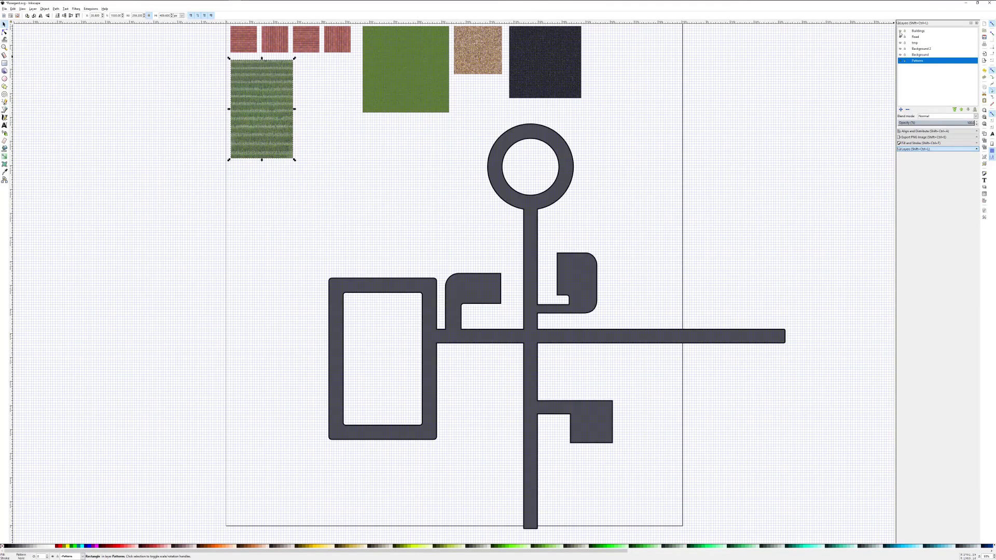
click(899, 30)
click(901, 52)
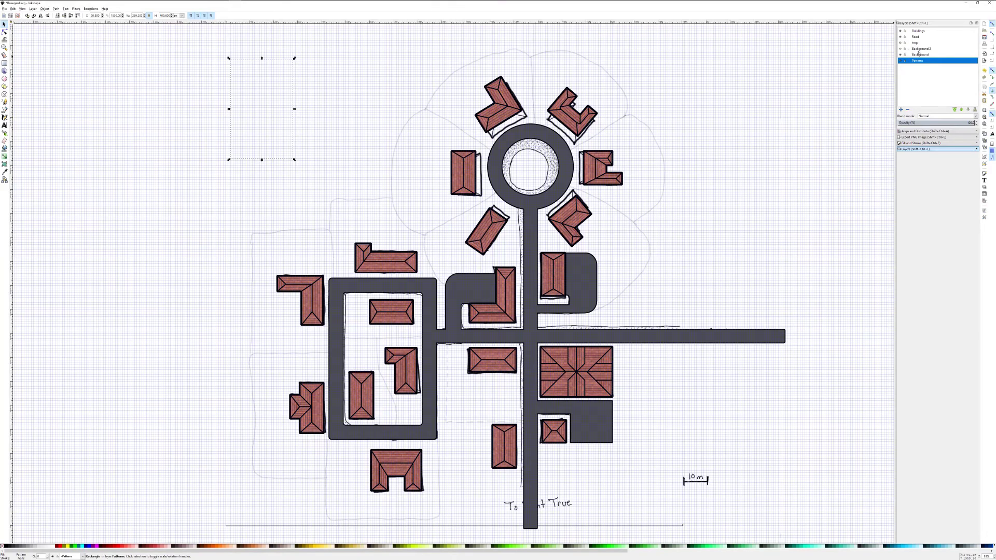
Reveal the Background 2 layer and delete its rotated sketch image of the town
click(899, 49)
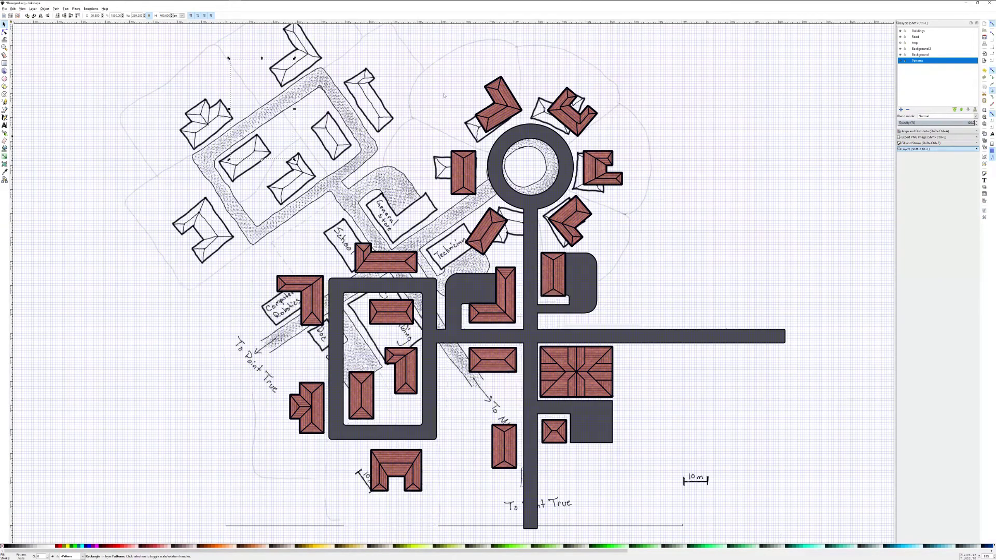
click(351, 148)
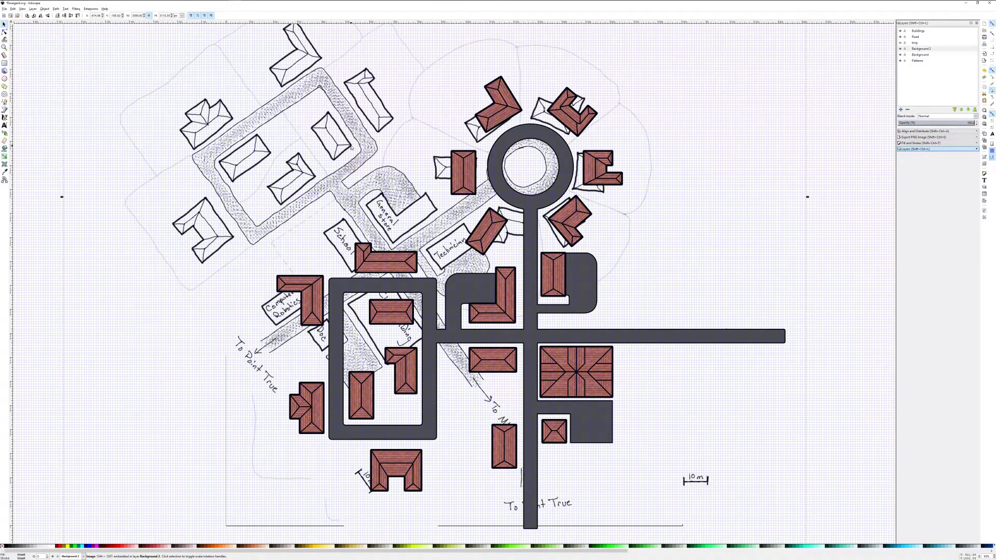
key(Delete)
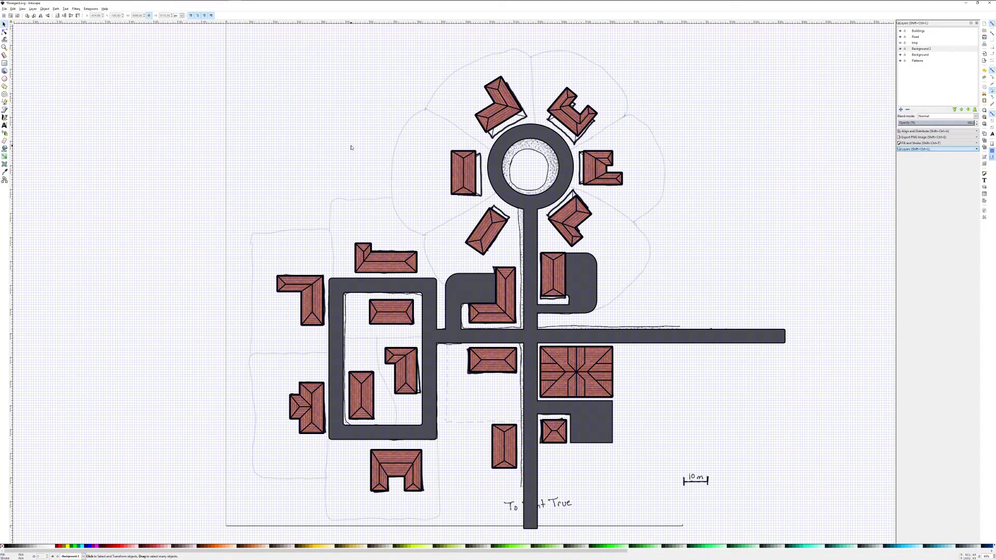
Rename the emptied Background 2 layer to Ground
click(929, 50)
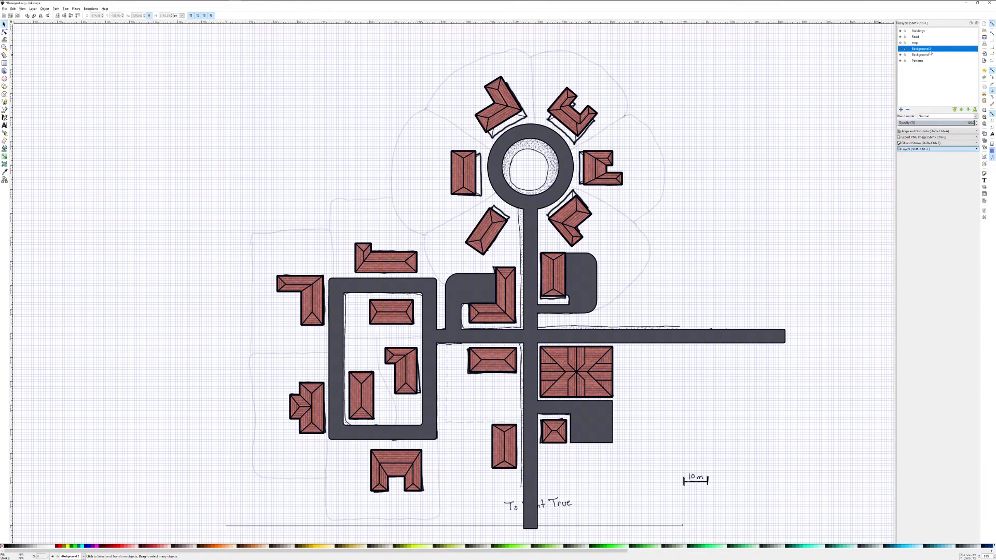
right_click(930, 52)
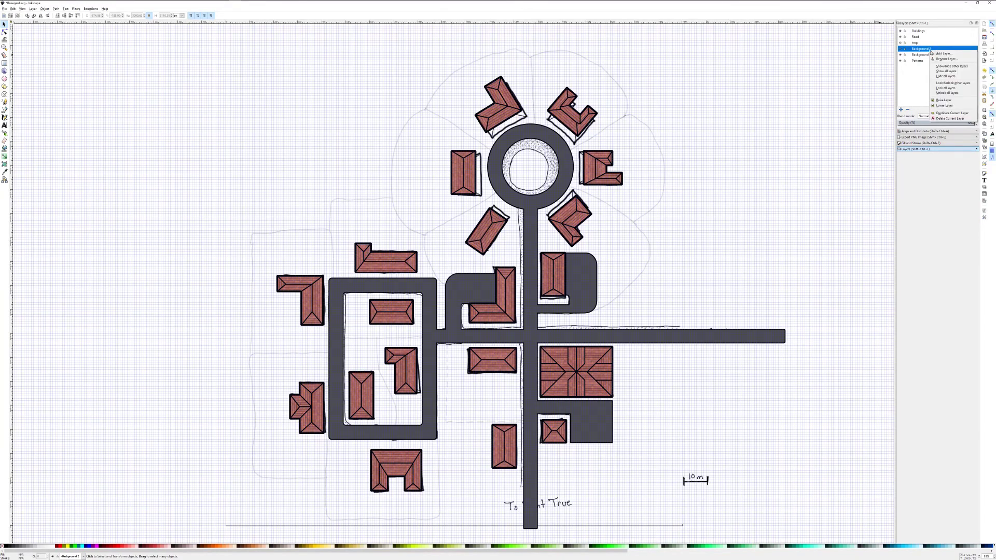
click(943, 59)
text(Grou)
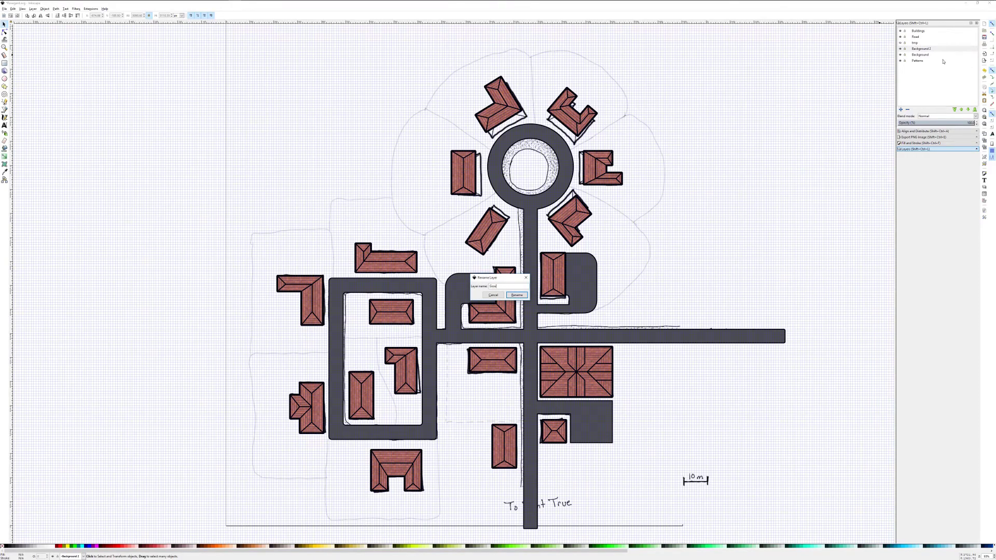
text(nd)
key(Return)
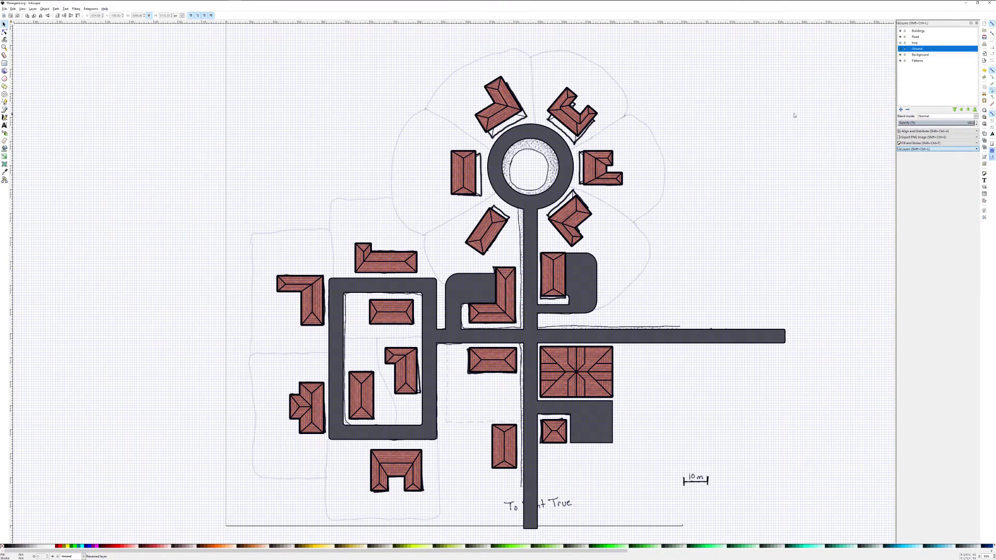
Fill the road network shape with the dark asphalt pattern
click(527, 205)
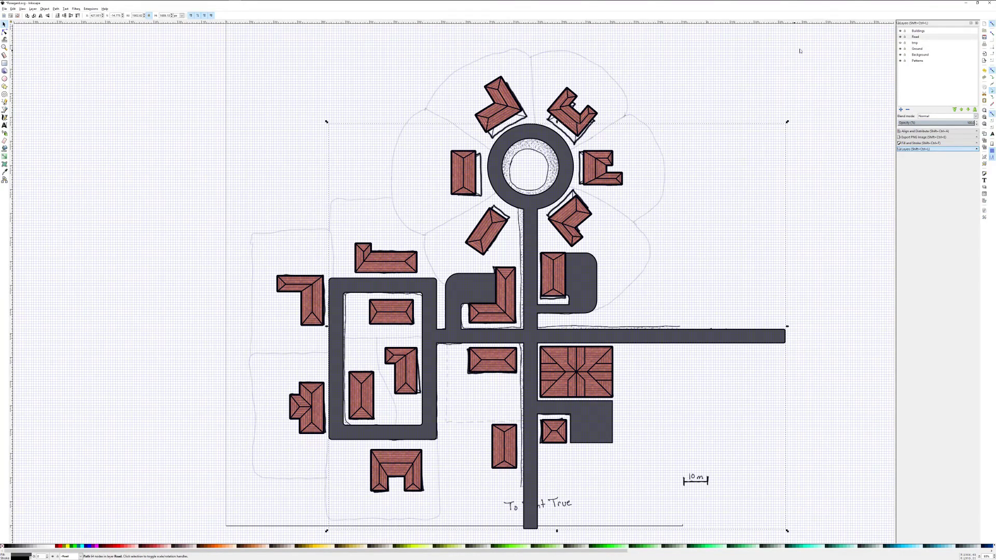
click(920, 143)
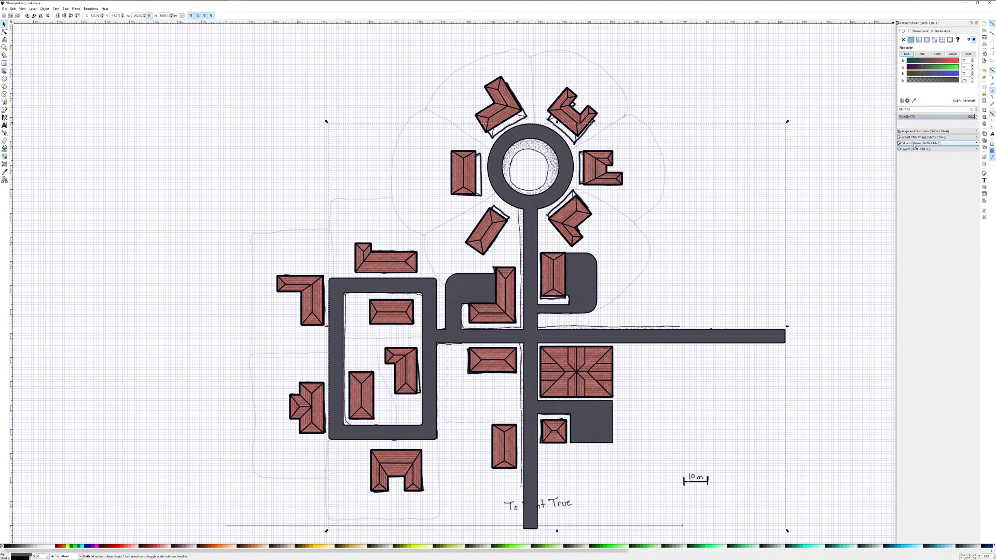
click(941, 39)
click(934, 55)
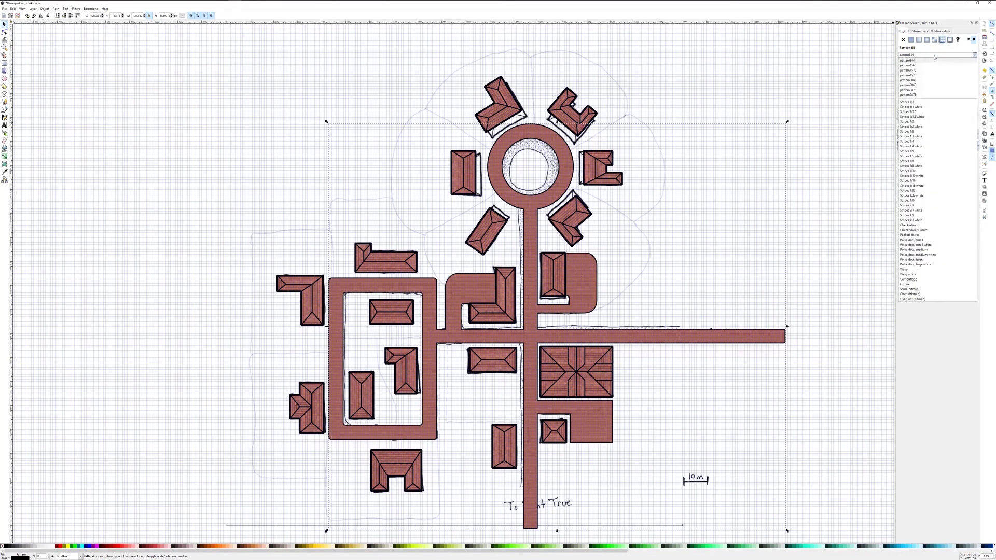
click(916, 82)
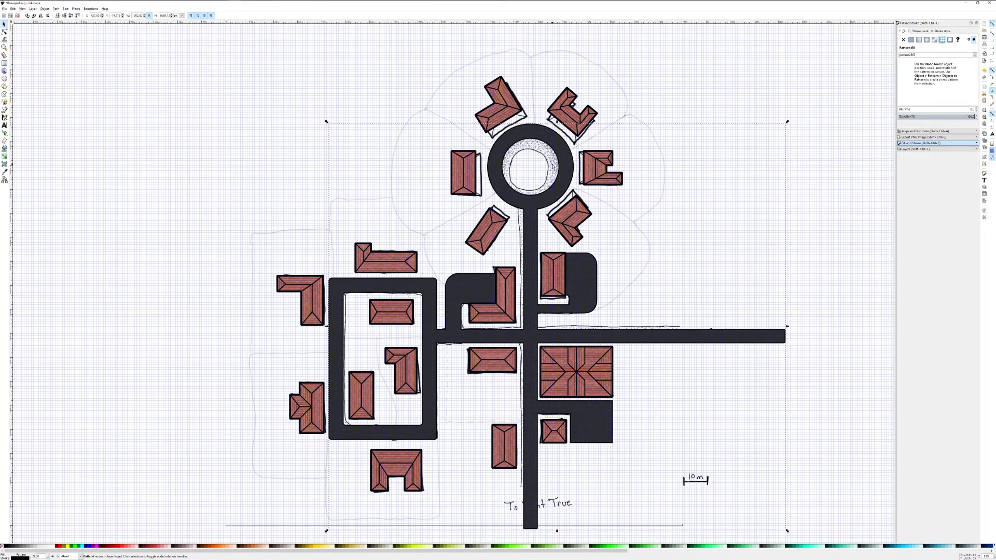
Draw a circle on the Ground layer and centre it on the roundabout, reaching under the ring road
key(e)
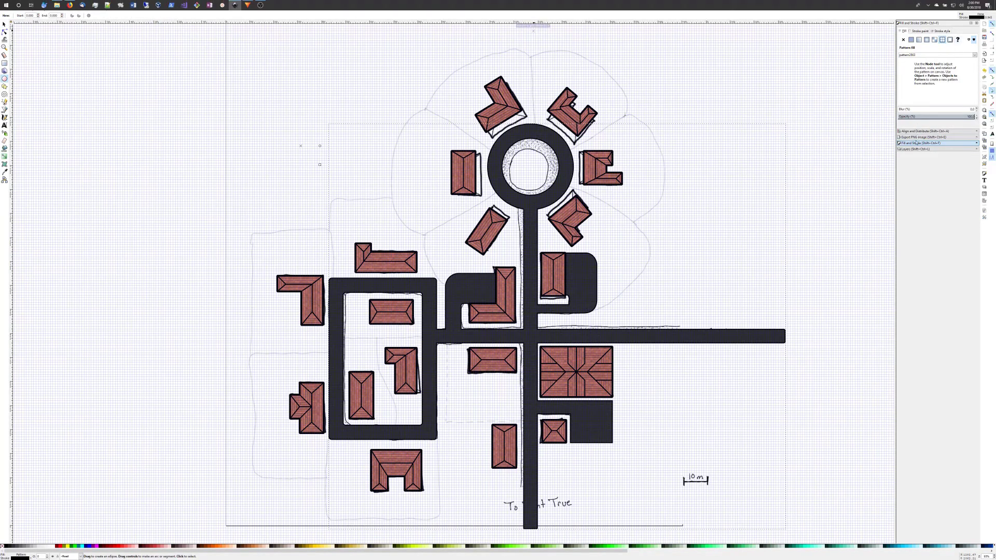
click(916, 148)
click(917, 49)
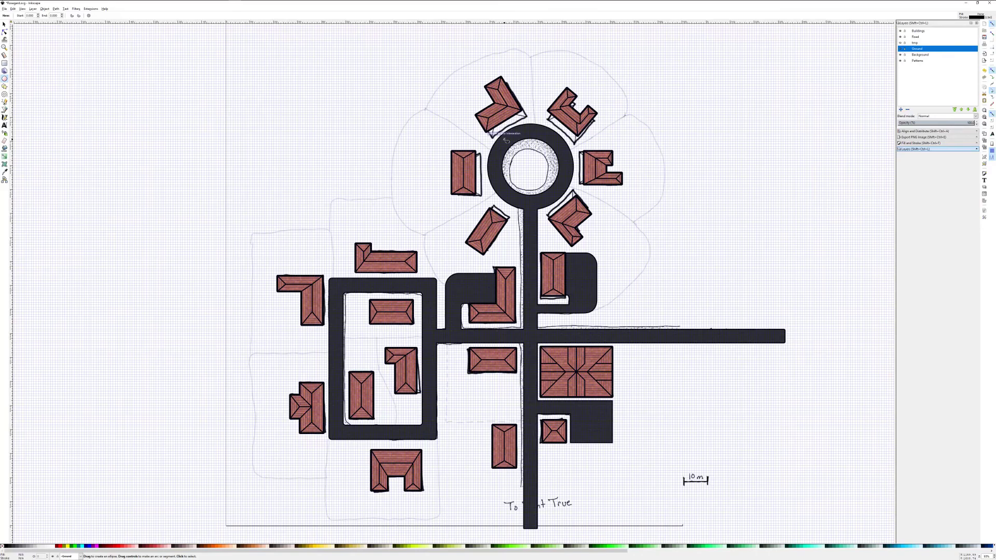
drag(506, 139, 539, 169)
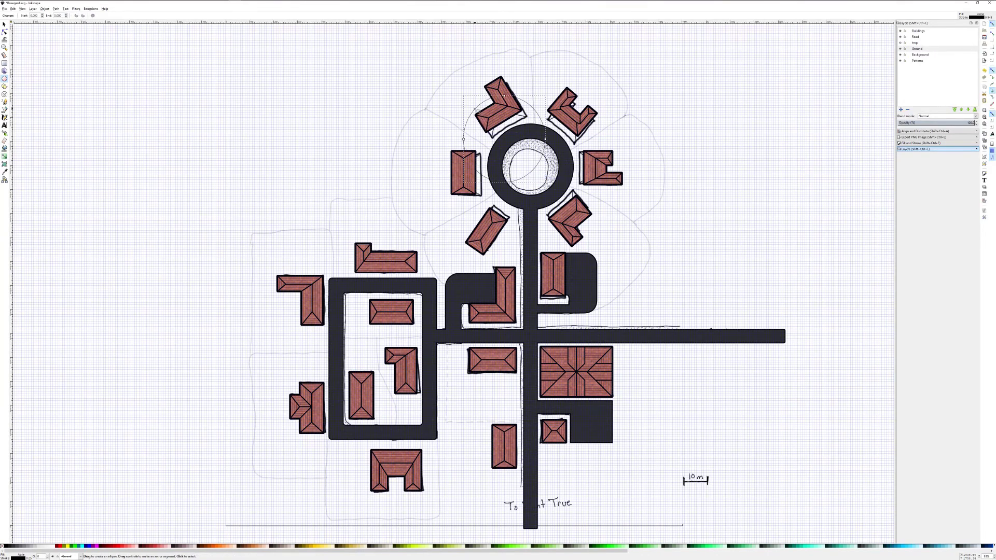
click(5, 24)
mouse_move(470, 126)
mouse_down()
mouse_move(496, 150)
mouse_move(525, 134)
mouse_up()
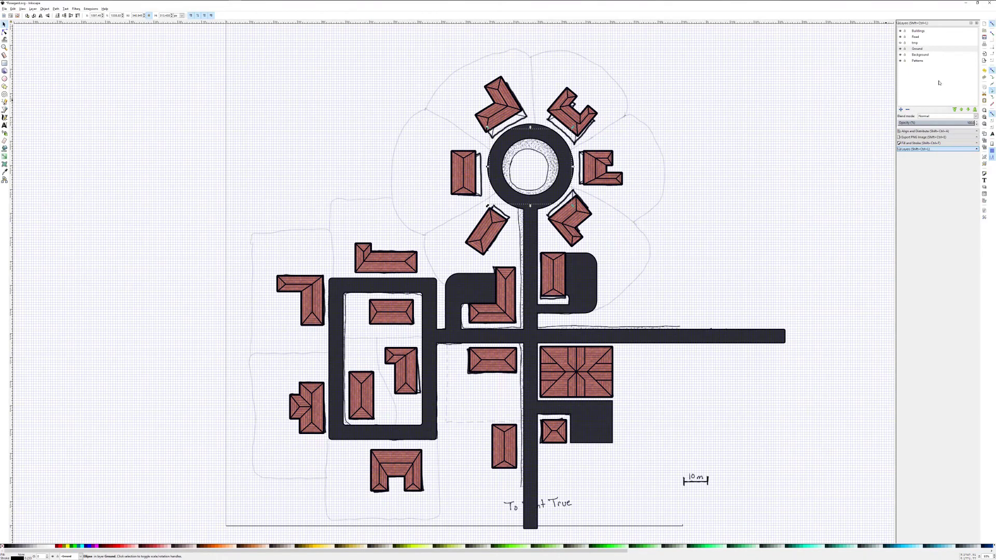
Fill the roundabout circle with the green grass pattern
click(920, 143)
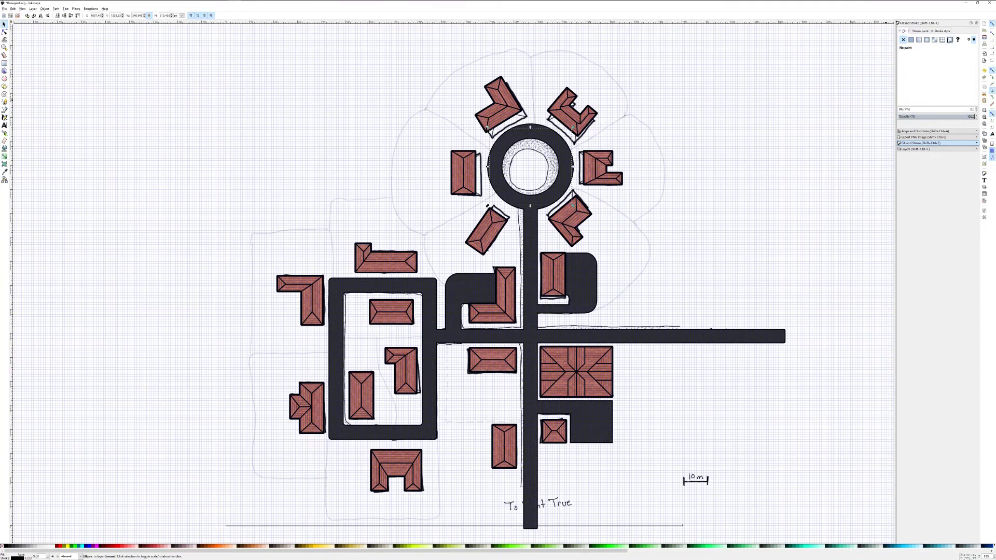
click(942, 41)
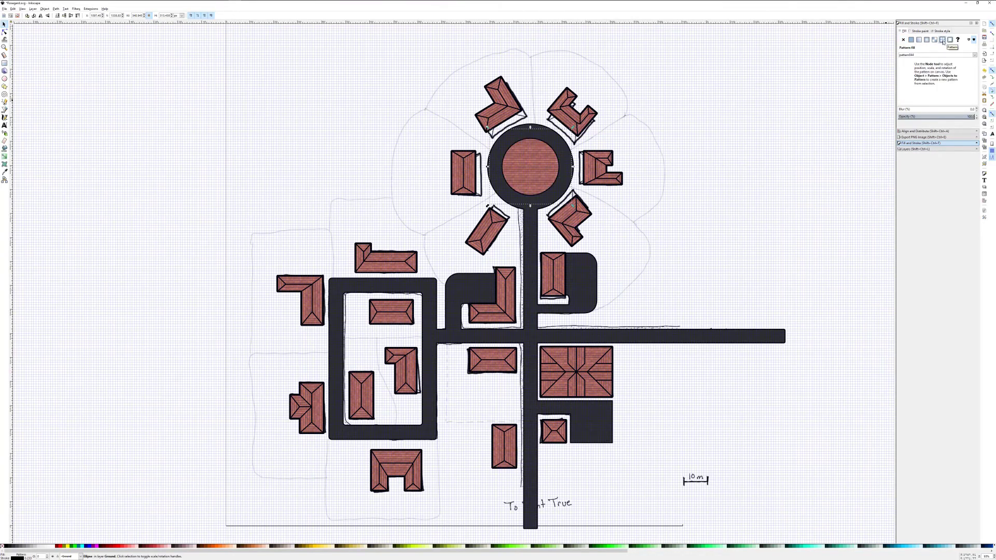
click(938, 55)
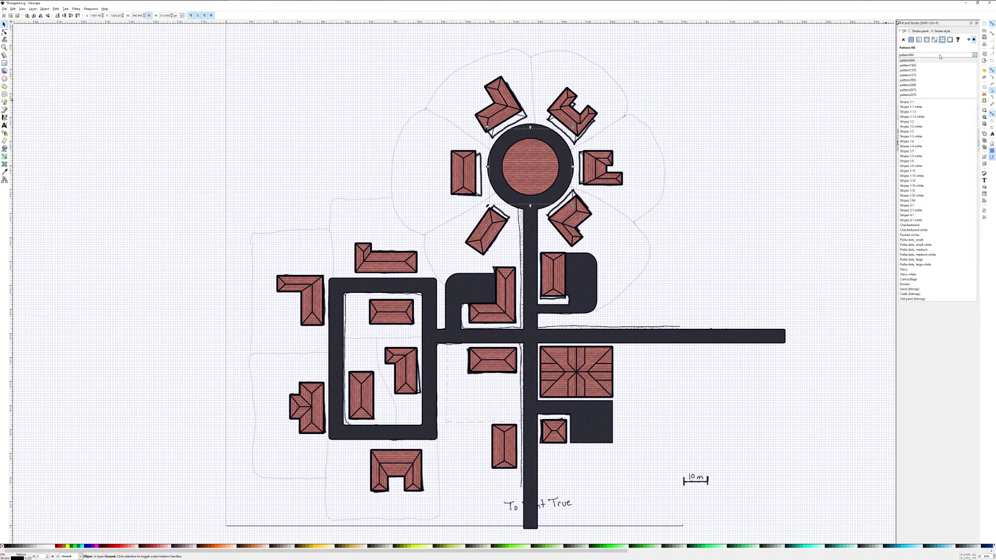
click(915, 90)
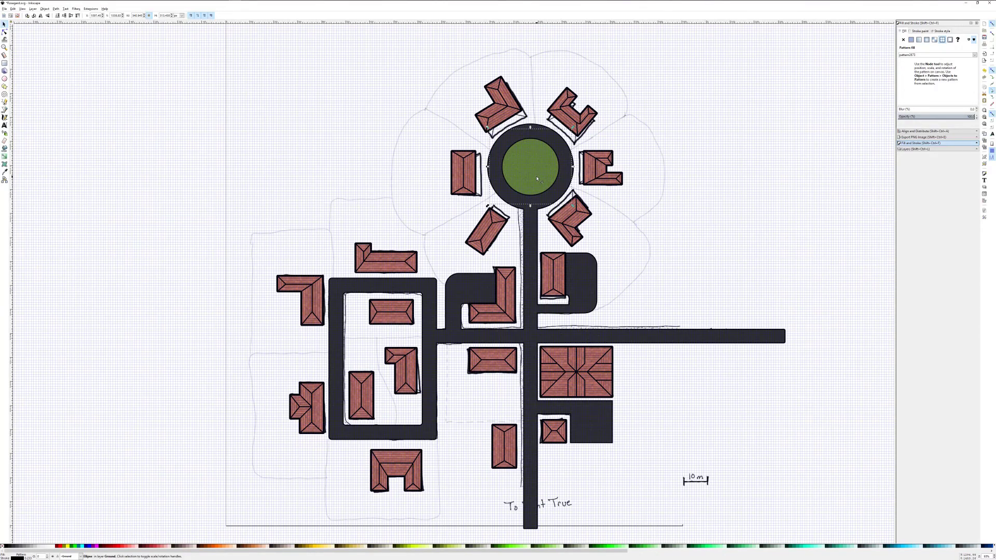
Disable the document's rectangular grid in the document properties
ctrl+scroll(533, 169, up, 6)
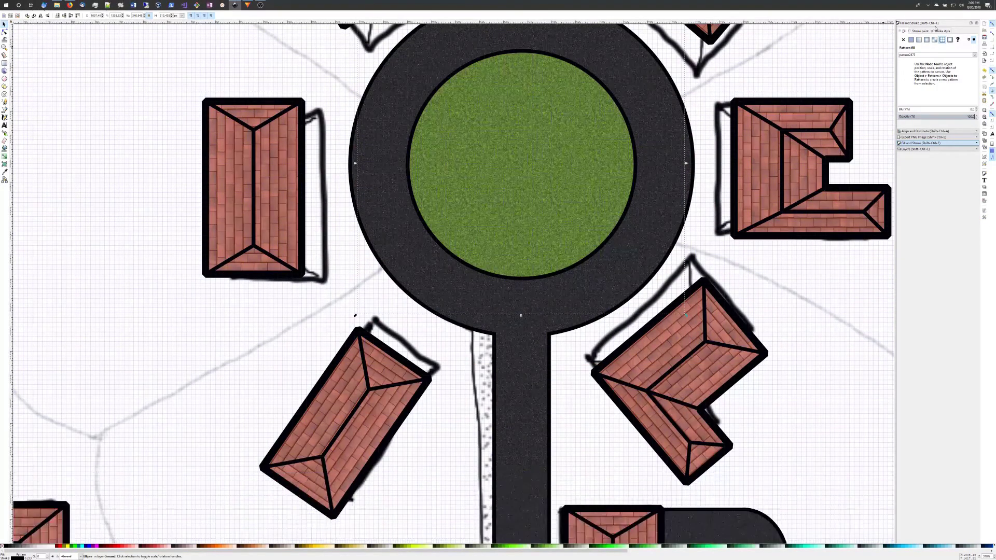
click(6, 8)
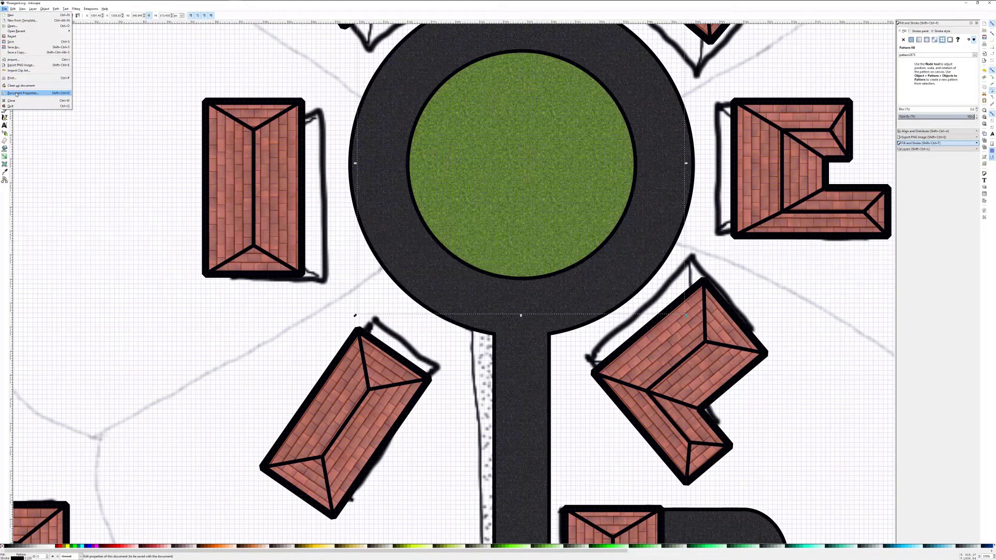
click(16, 94)
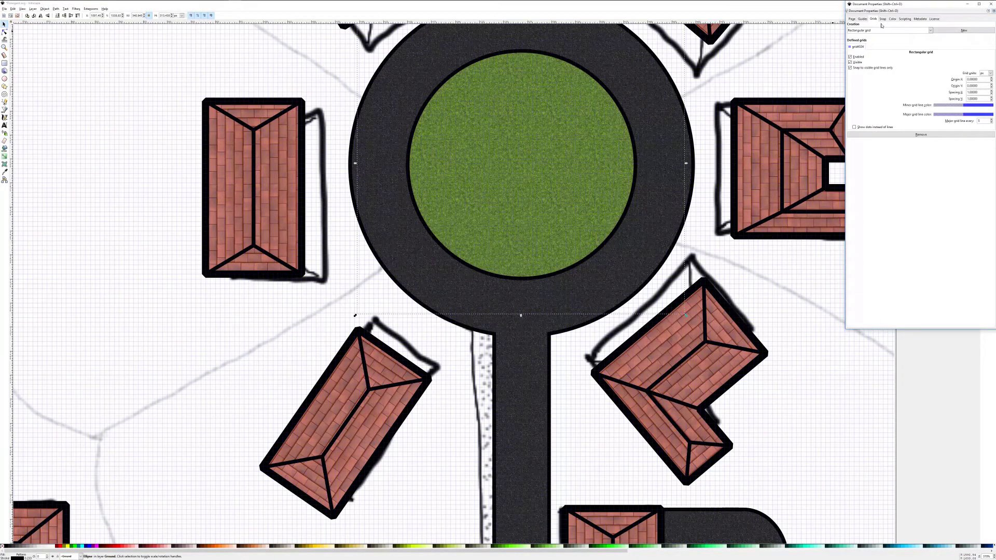
click(850, 56)
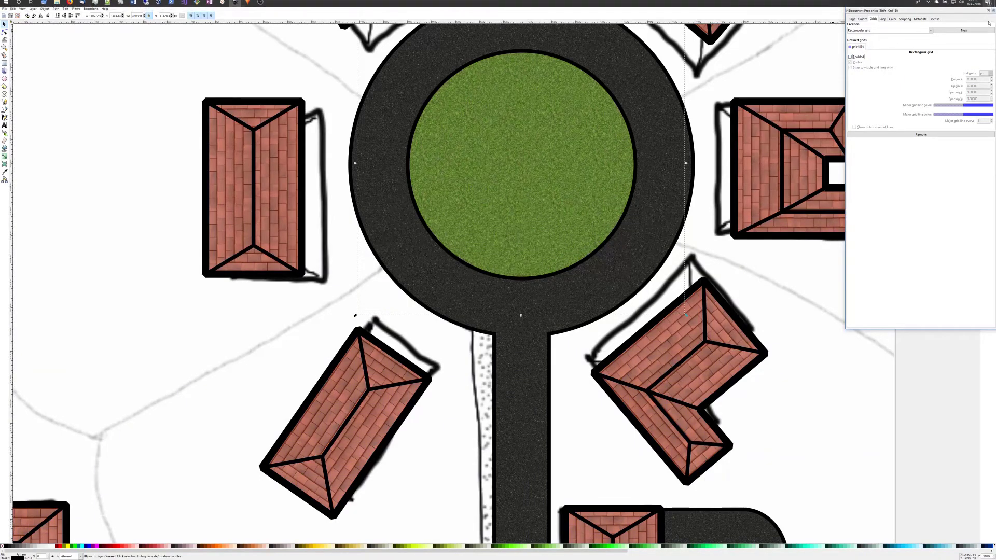
click(990, 4)
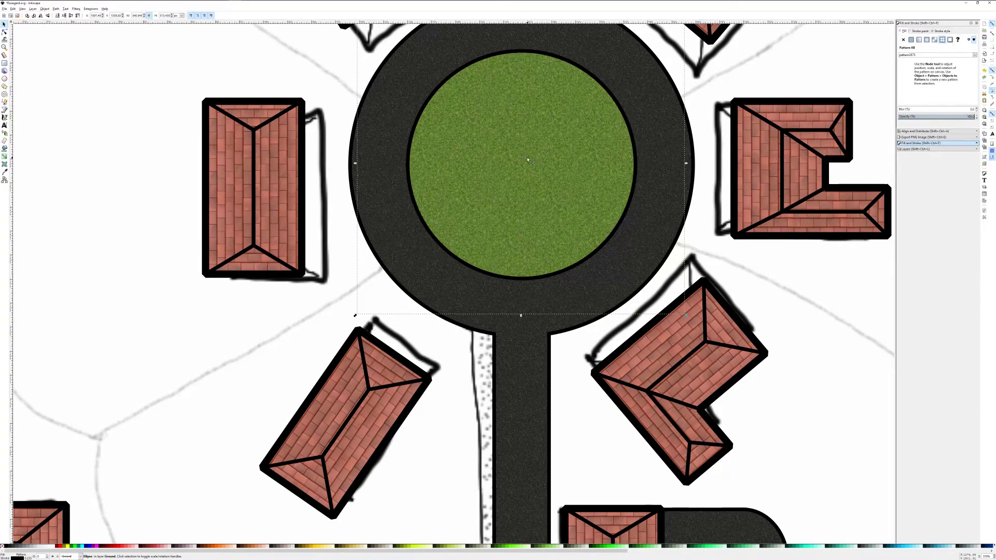
Trace the sketched plot around the L-shaped house northwest of the roundabout as a closed straight-segment path
scroll(528, 160, down, 2)
scroll(528, 160, down, 1)
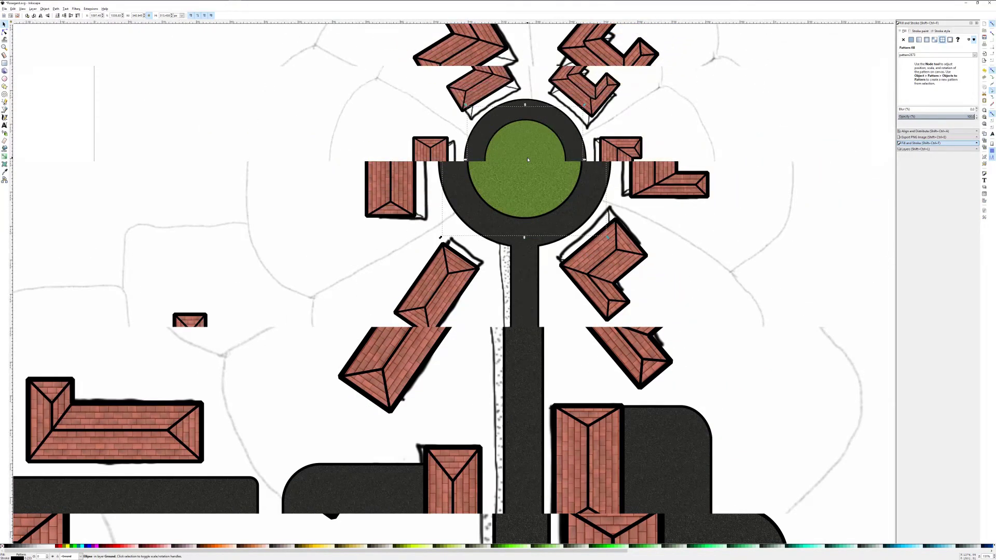
scroll(629, 241, down, 4)
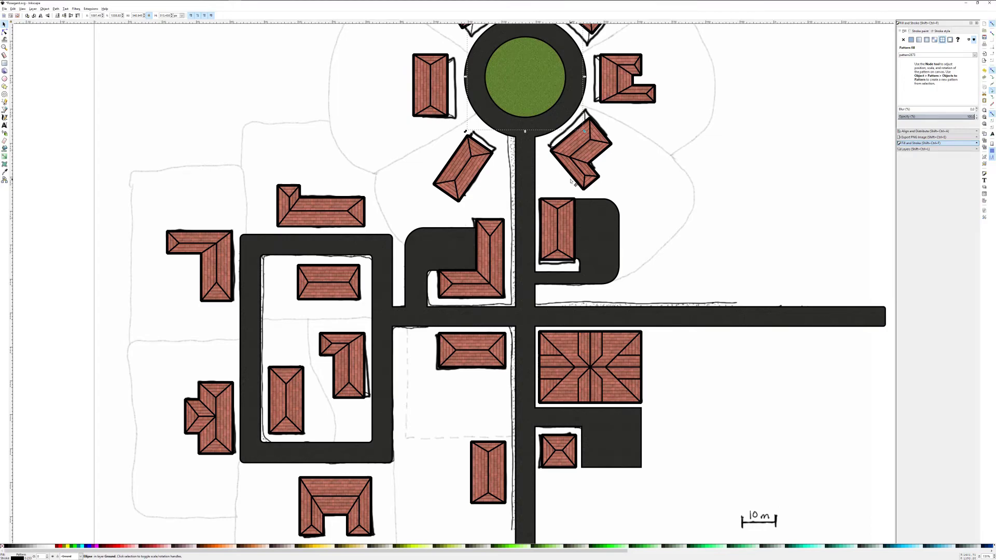
scroll(571, 181, up, 2)
scroll(228, 189, up, 2)
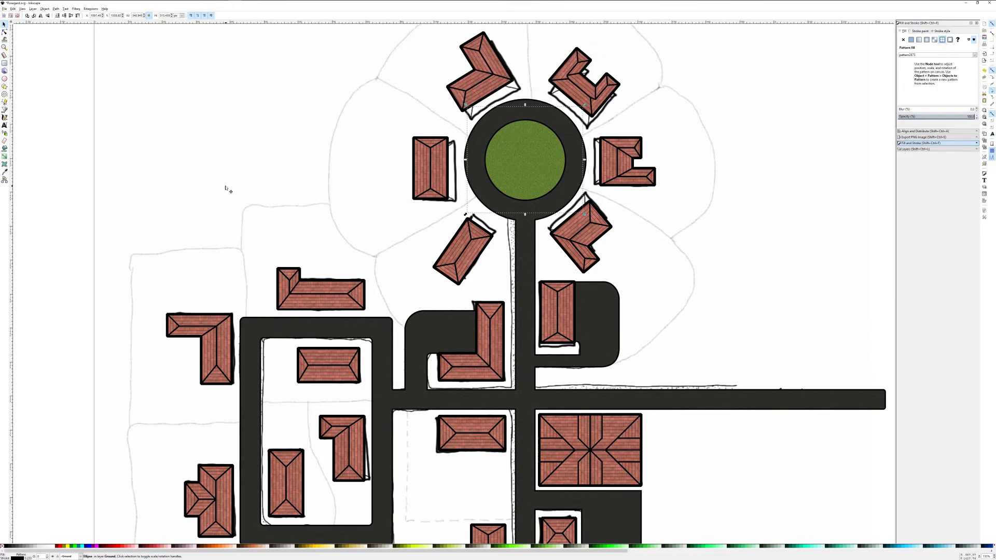
click(4, 110)
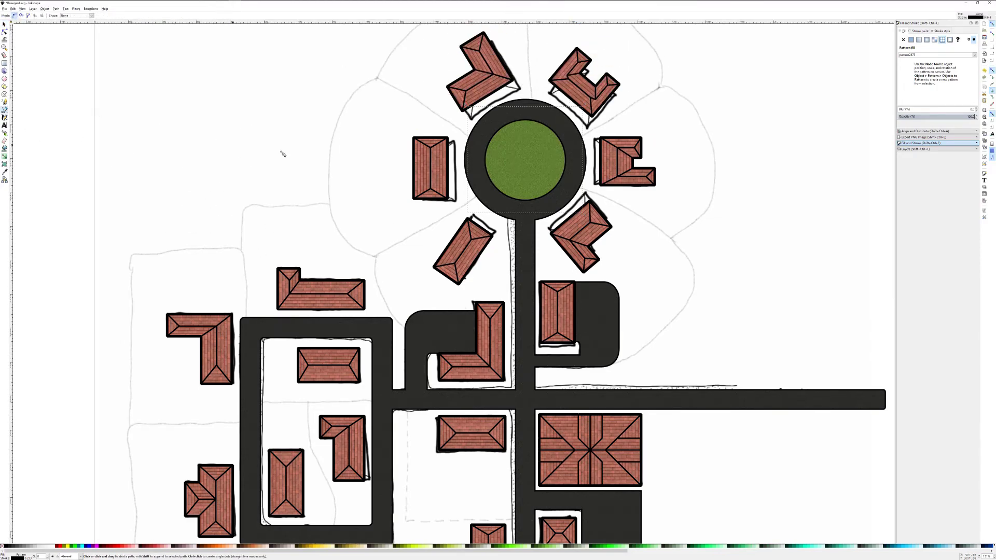
scroll(304, 142, up, 2)
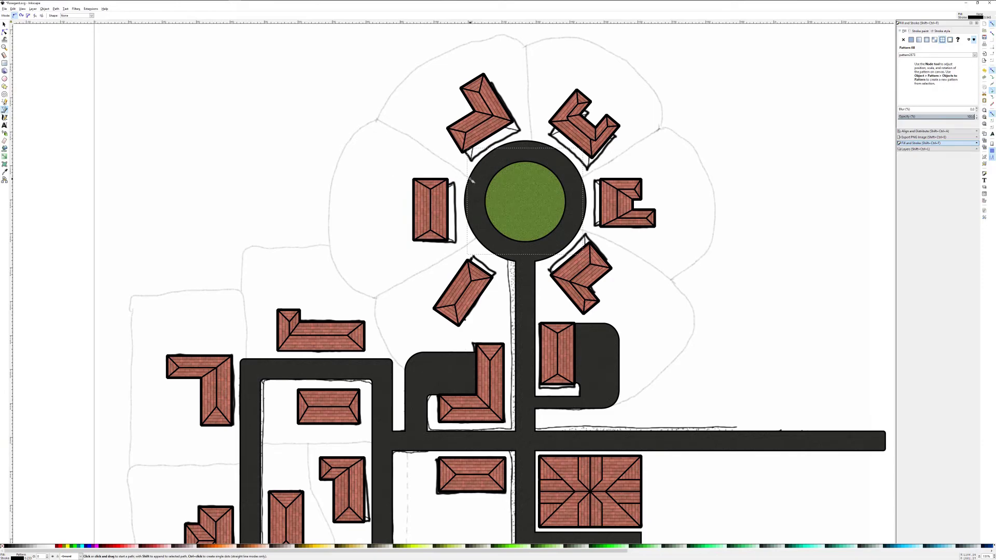
click(471, 180)
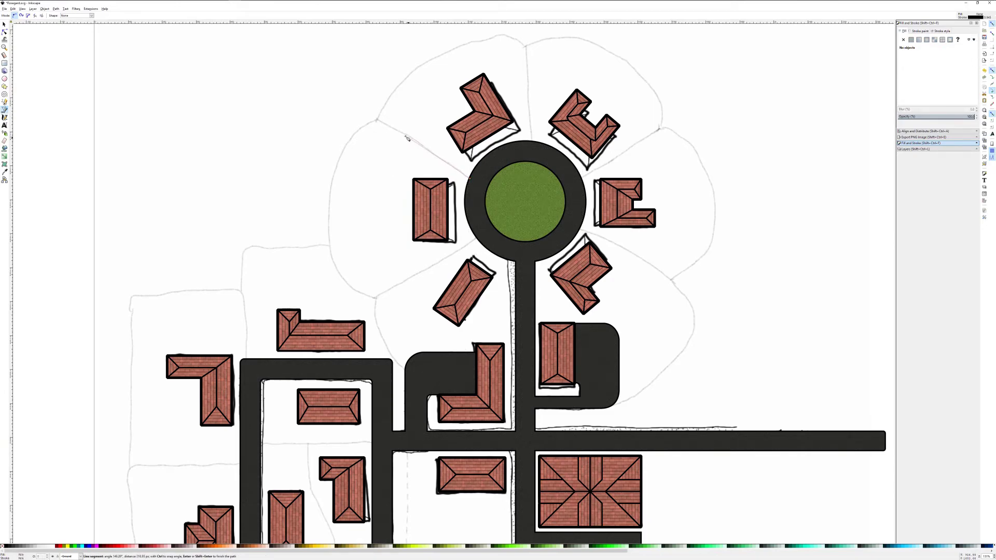
click(377, 120)
click(467, 46)
click(503, 35)
click(527, 47)
click(532, 143)
click(472, 180)
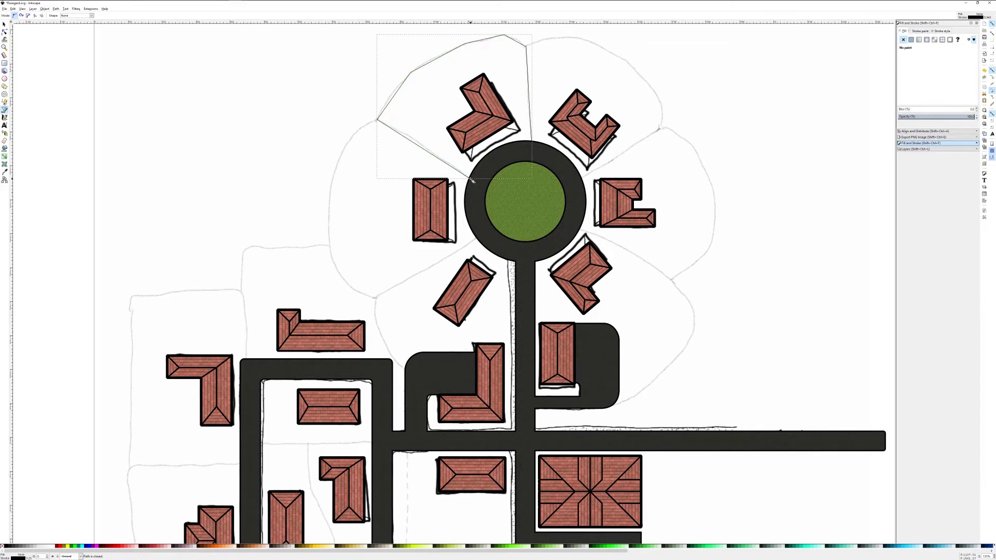
Set the northwest plot's stroke width to 0.5 and fill it with the green grass pattern
right_click(30, 557)
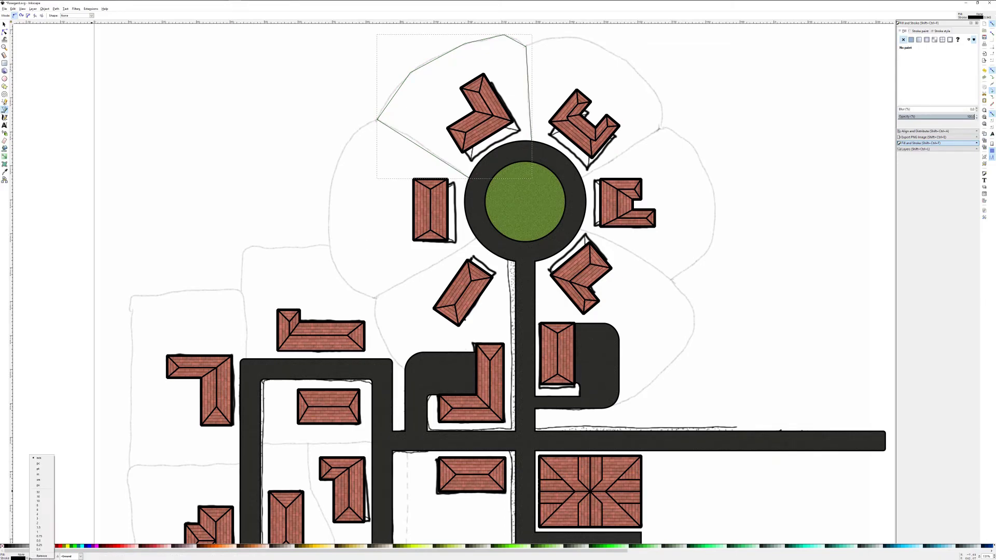
click(44, 541)
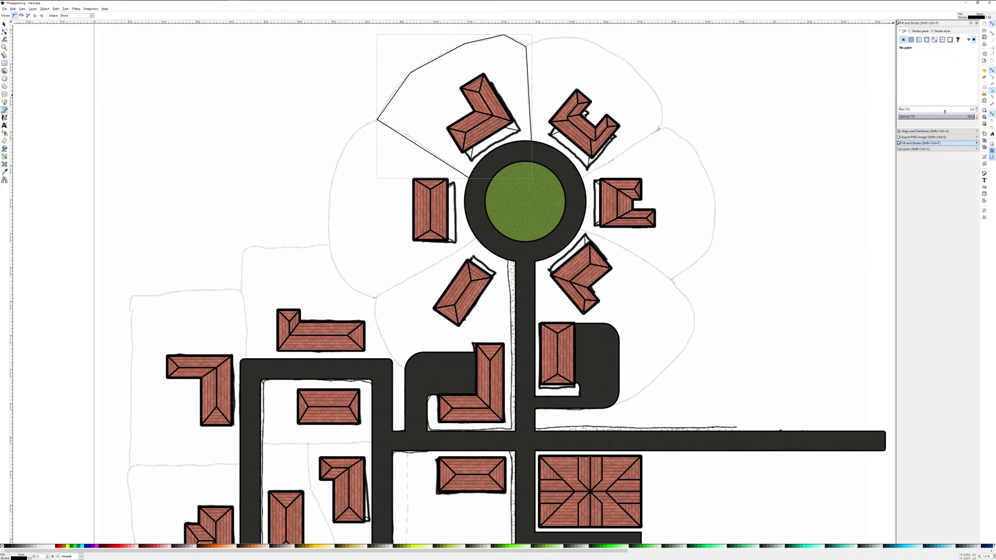
click(941, 40)
click(935, 56)
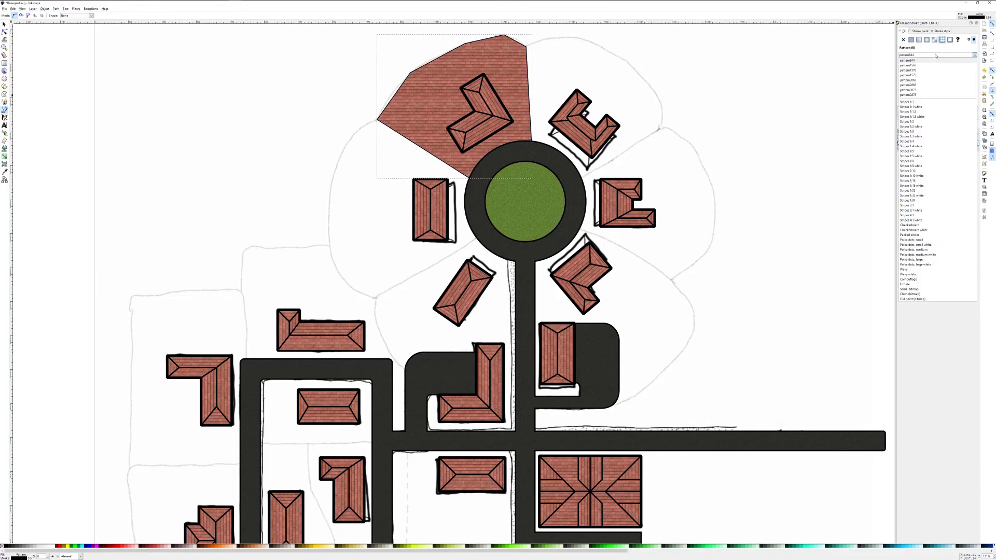
click(913, 90)
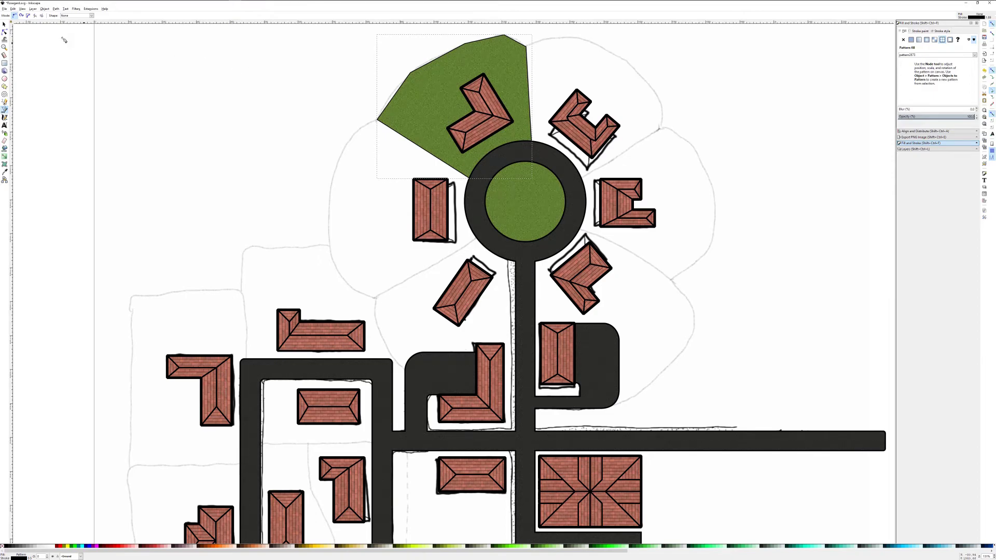
Smooth the nodes along the northwest plot's outer edge and adjust the curve to match the sketched boundary
click(5, 31)
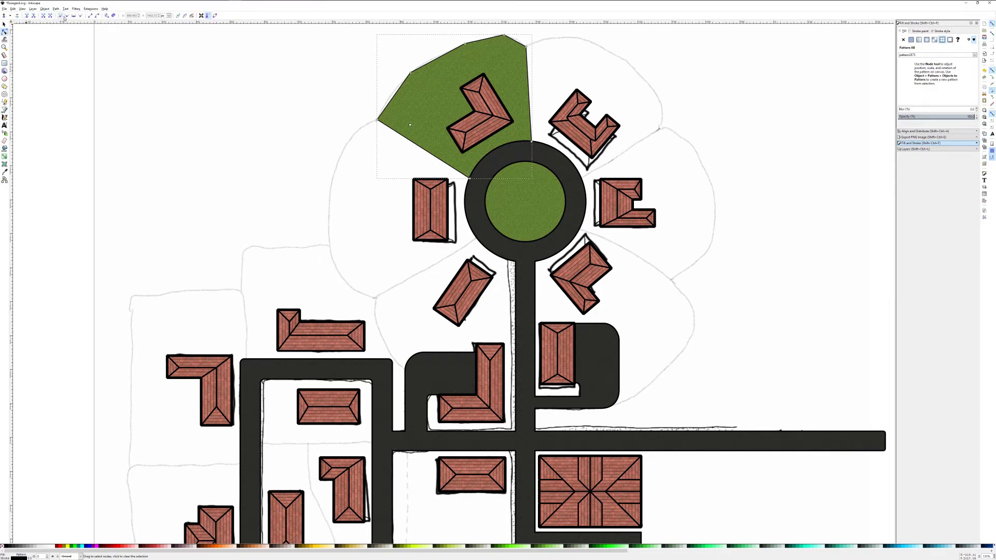
click(410, 72)
click(73, 15)
click(466, 45)
click(73, 15)
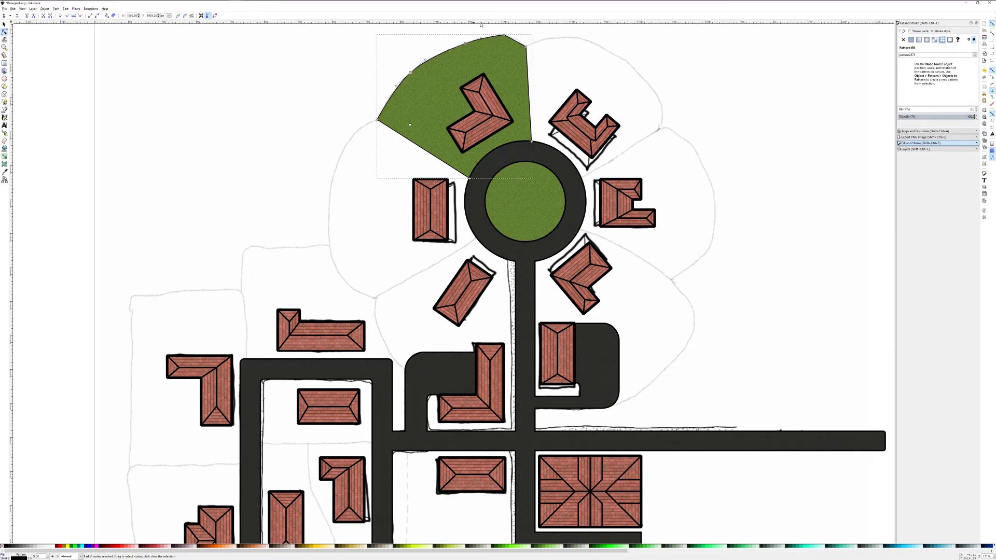
click(77, 16)
drag(465, 43, 460, 41)
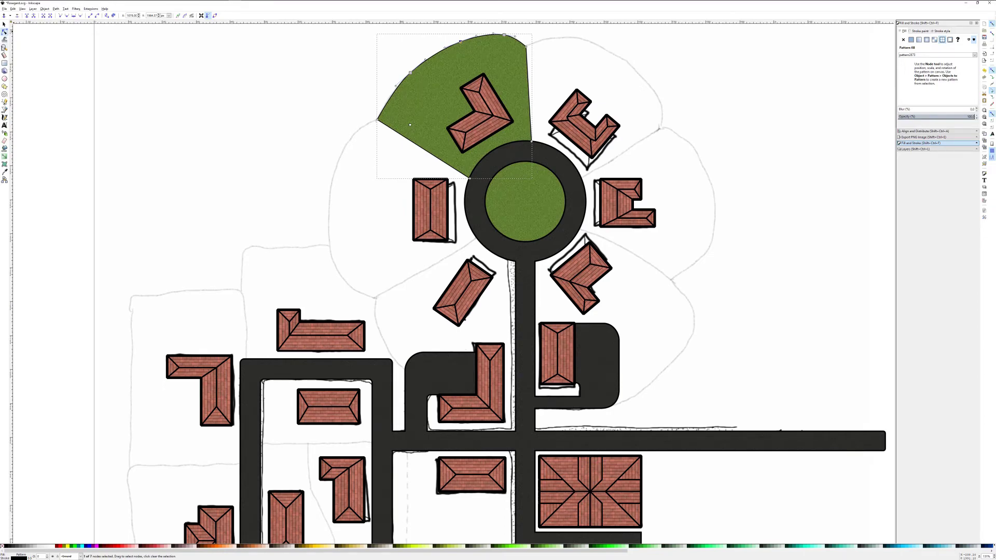
Trace the sketched plot southeast of the roundabout as a closed path, running its inner edges beneath the road
click(5, 109)
scroll(586, 194, down, 5)
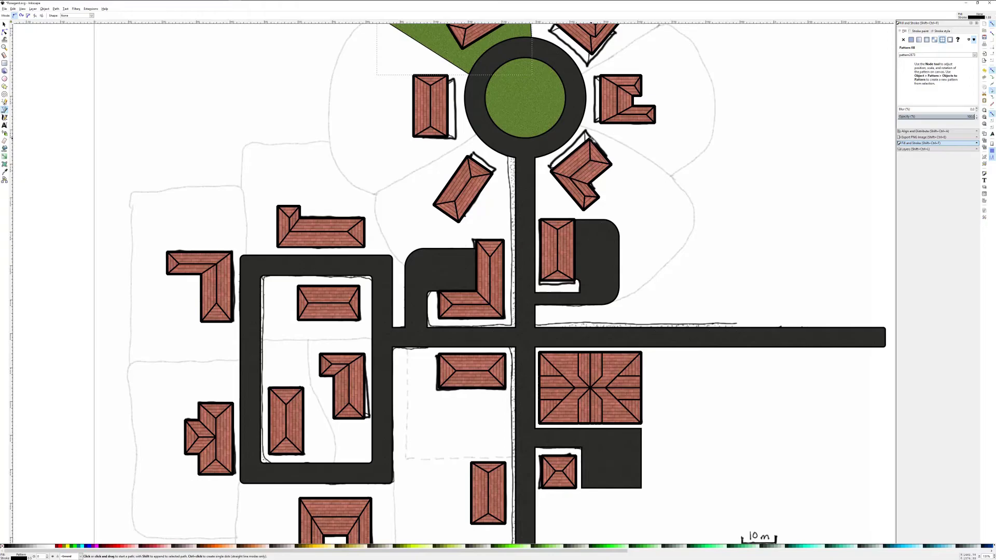
click(579, 126)
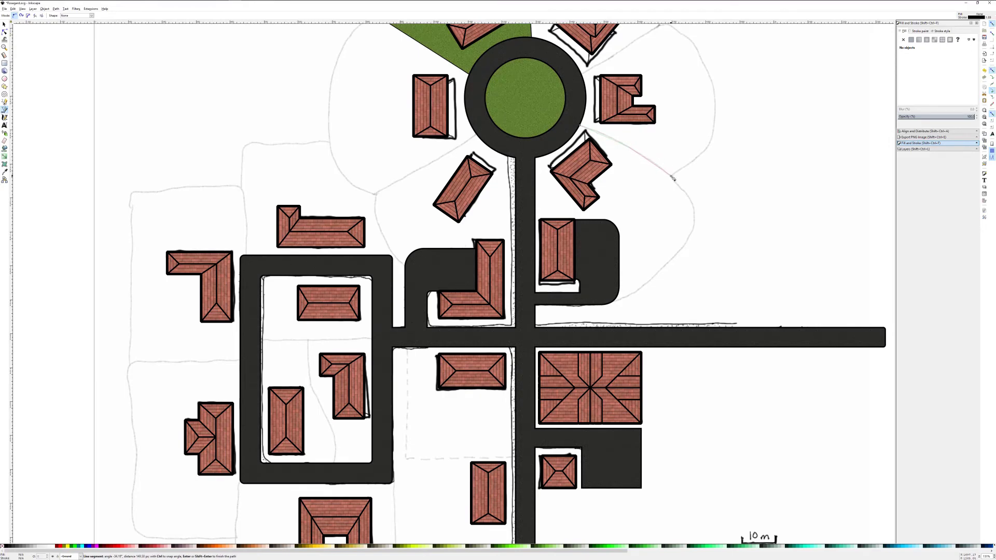
click(672, 178)
click(694, 219)
click(690, 241)
click(666, 271)
click(624, 298)
click(533, 302)
click(530, 150)
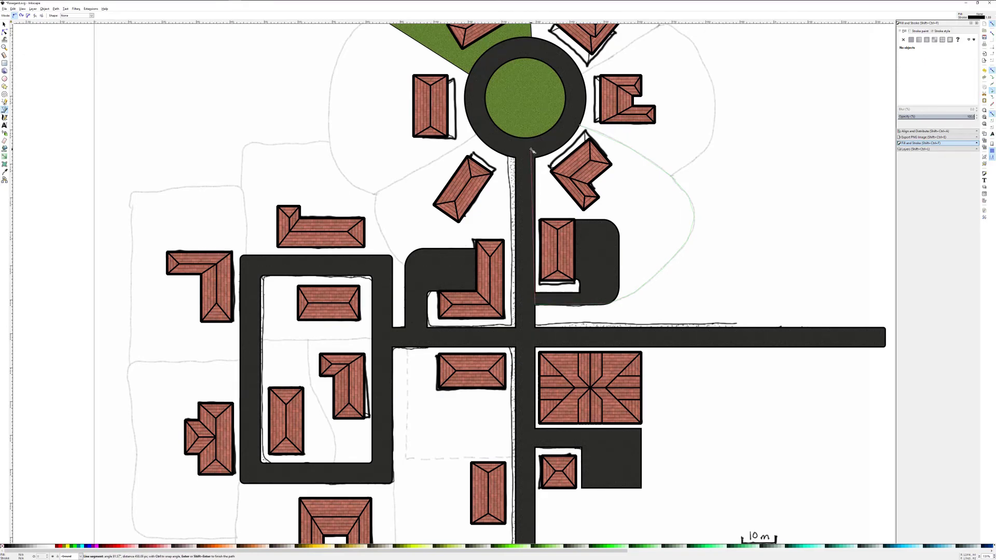
click(581, 127)
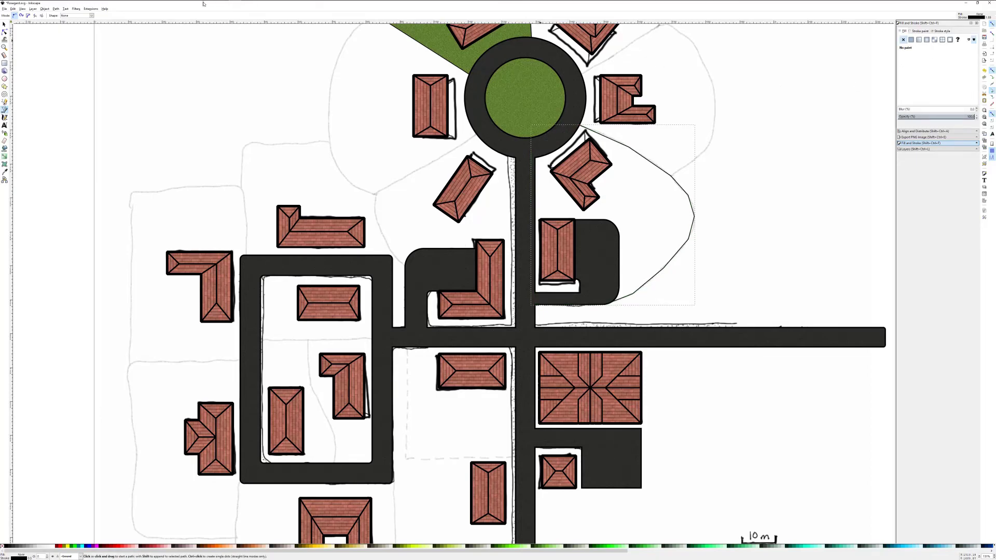
Smooth the nodes along the outer edge of the plot southeast of the roundabout into a continuous curve
click(7, 32)
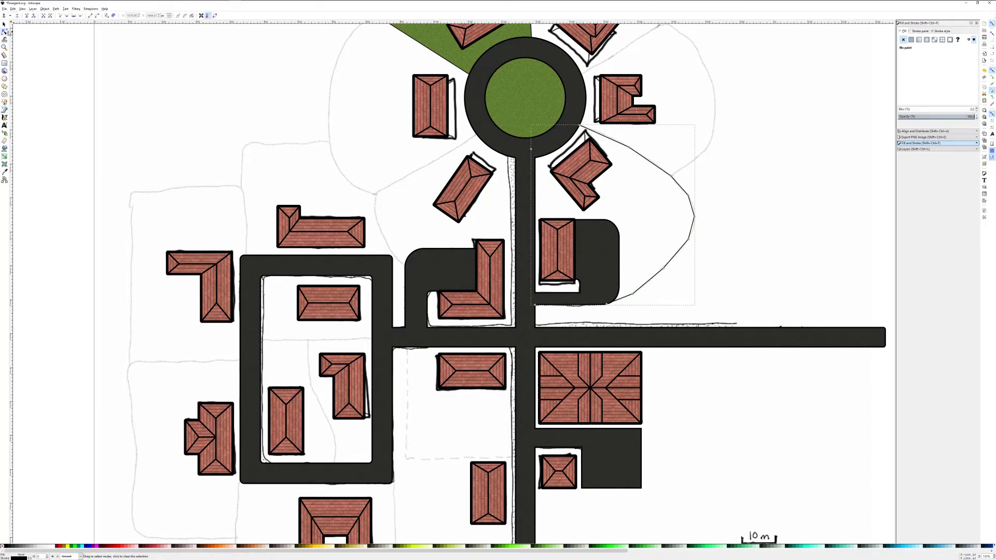
click(631, 148)
click(74, 17)
click(672, 176)
click(74, 16)
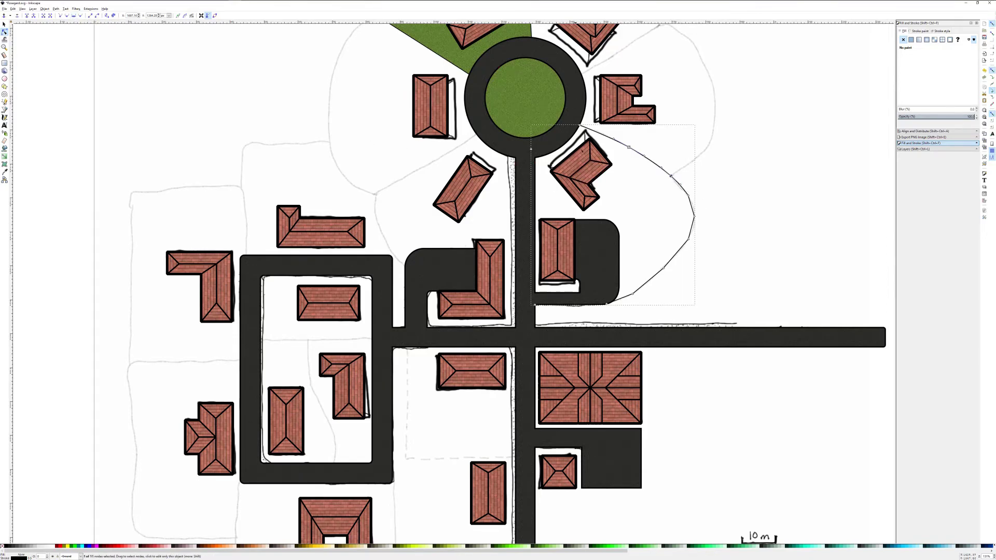
click(688, 196)
click(694, 217)
click(74, 16)
click(664, 268)
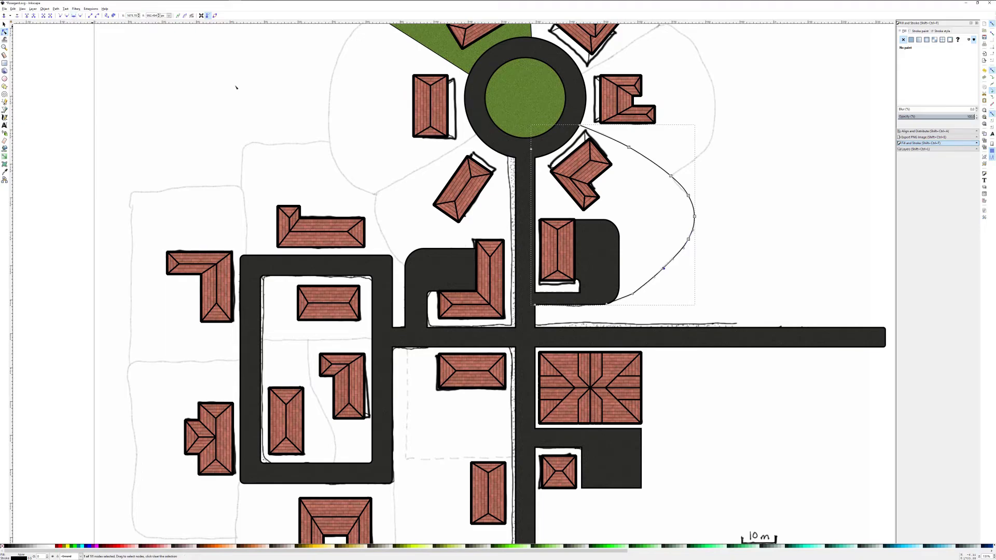
click(632, 294)
click(73, 16)
Fill the southeast plot with the green grass pattern
click(942, 40)
click(949, 56)
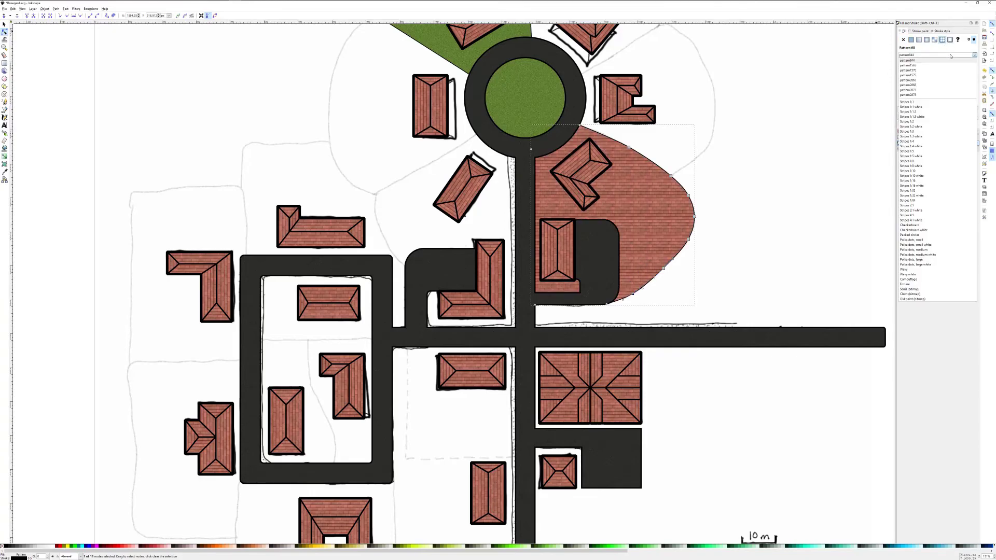
click(908, 90)
ctrl+scroll(778, 161, down, 2)
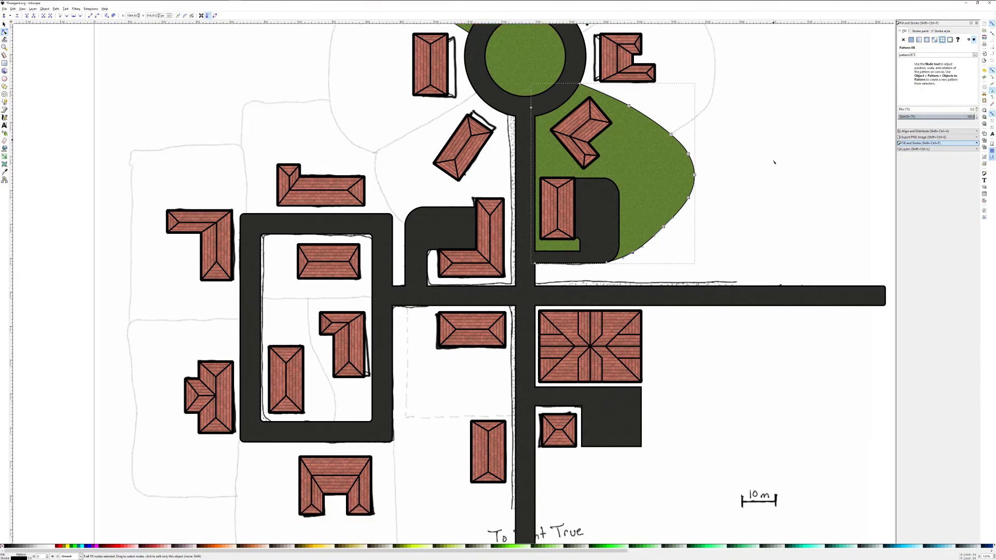
ctrl+scroll(774, 162, up, 2)
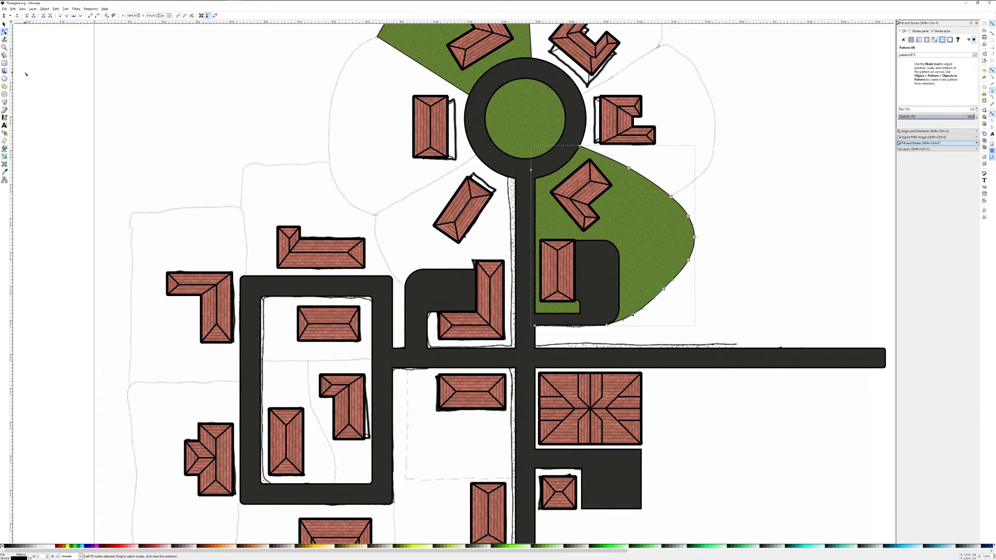
Draw a small rectangular walkway between the road and the house beside the driveway, filled with the tan path pattern
click(5, 63)
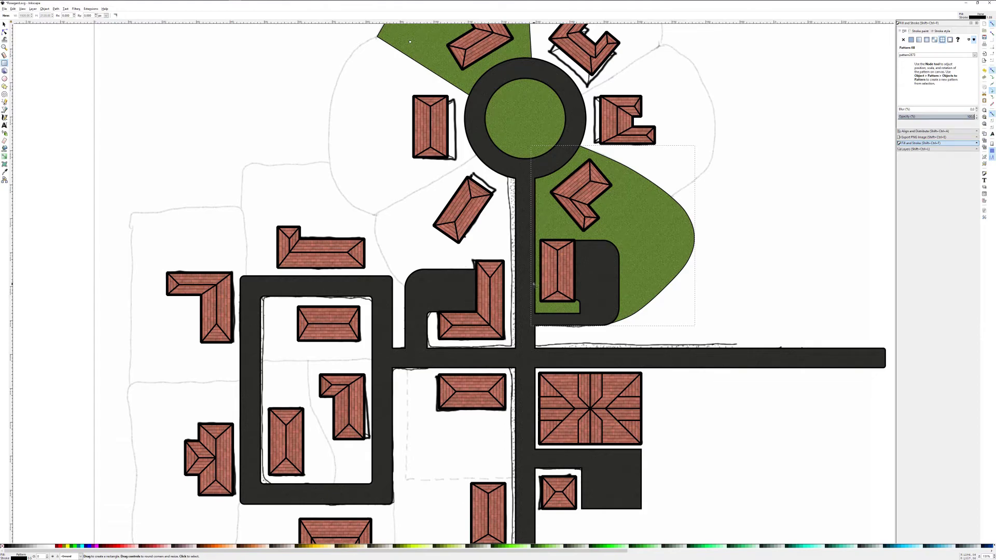
drag(534, 284, 541, 293)
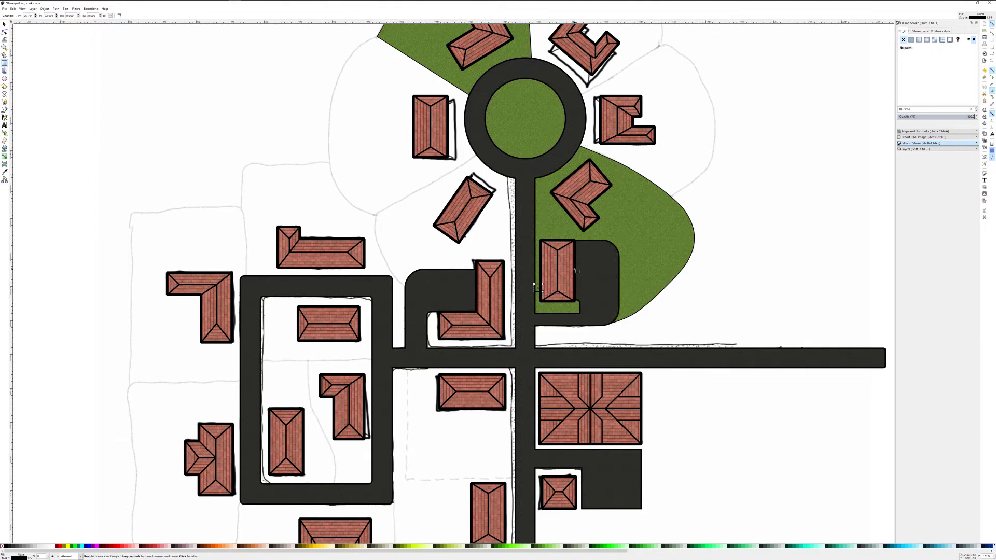
click(942, 39)
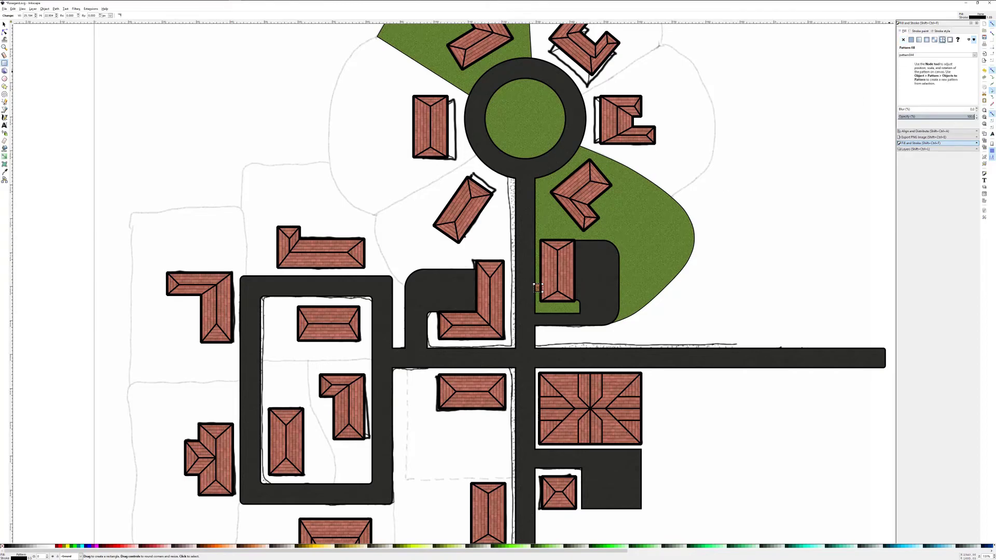
click(941, 55)
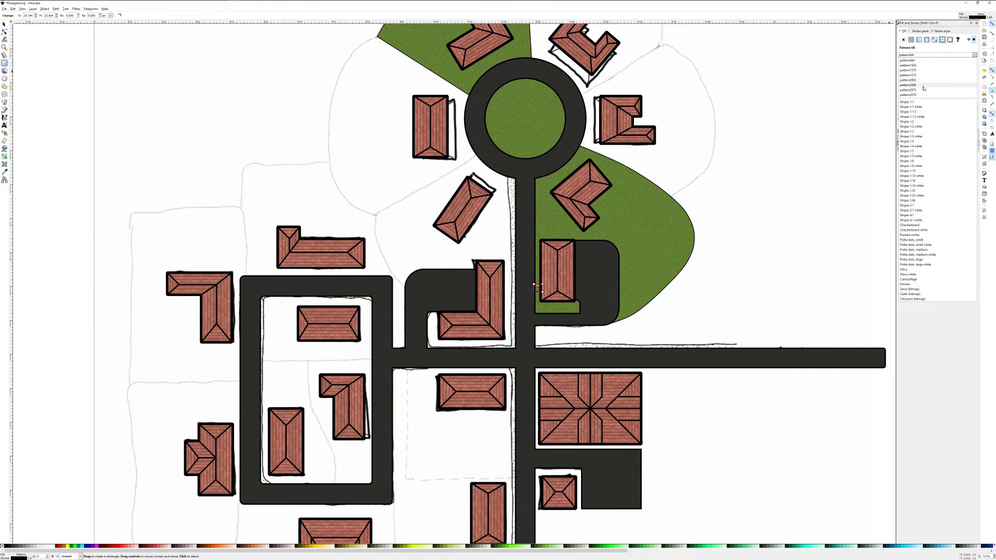
click(916, 86)
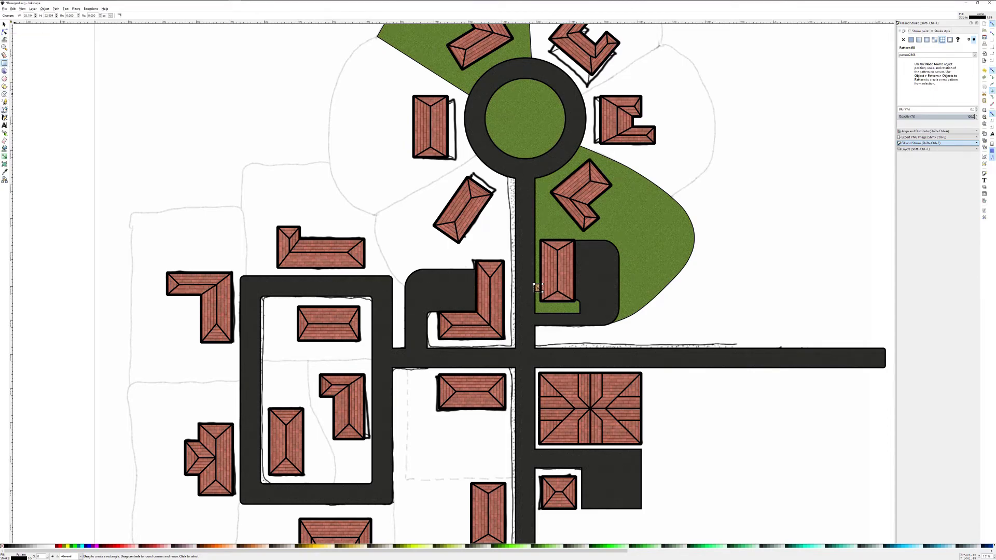
Trace a narrow bent walkway between the two houses on the southeast plot as a closed path and adjust its lower corner
click(4, 109)
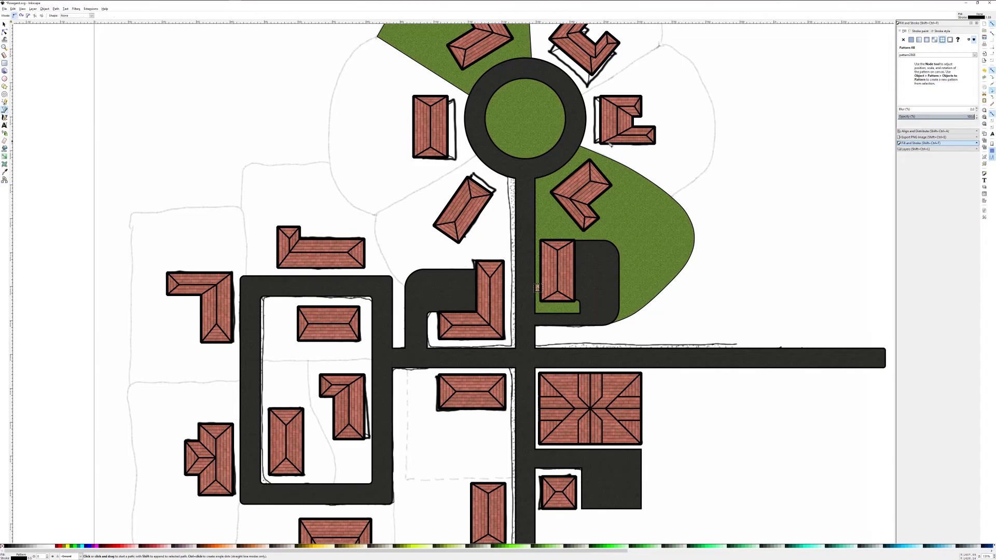
click(568, 212)
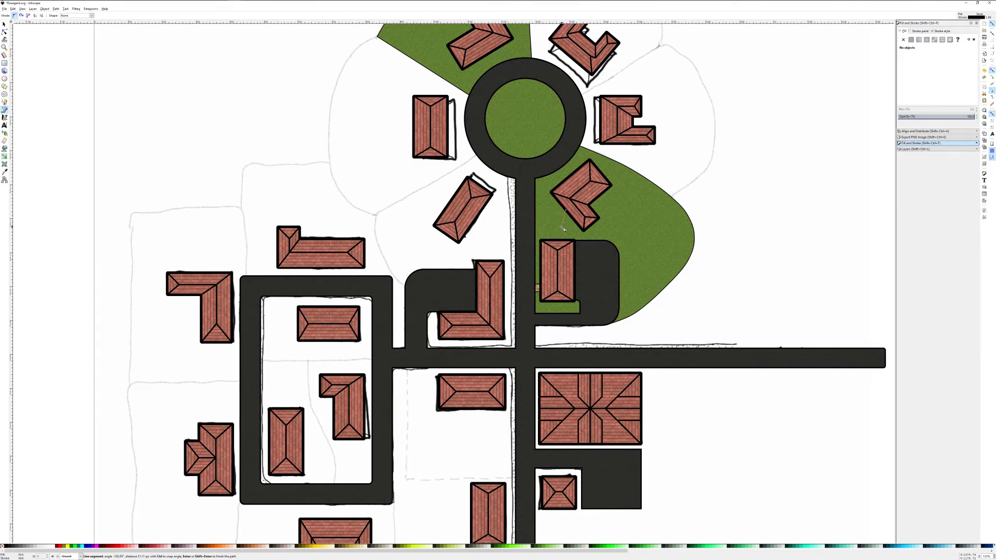
key(Escape)
click(573, 241)
click(582, 228)
click(558, 242)
click(576, 242)
click(4, 32)
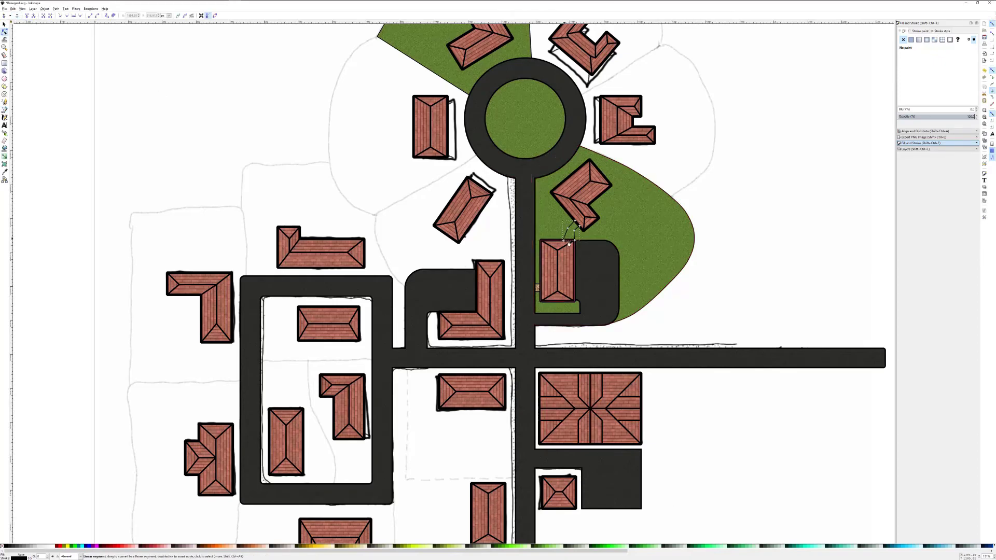
click(564, 239)
drag(564, 239, 568, 239)
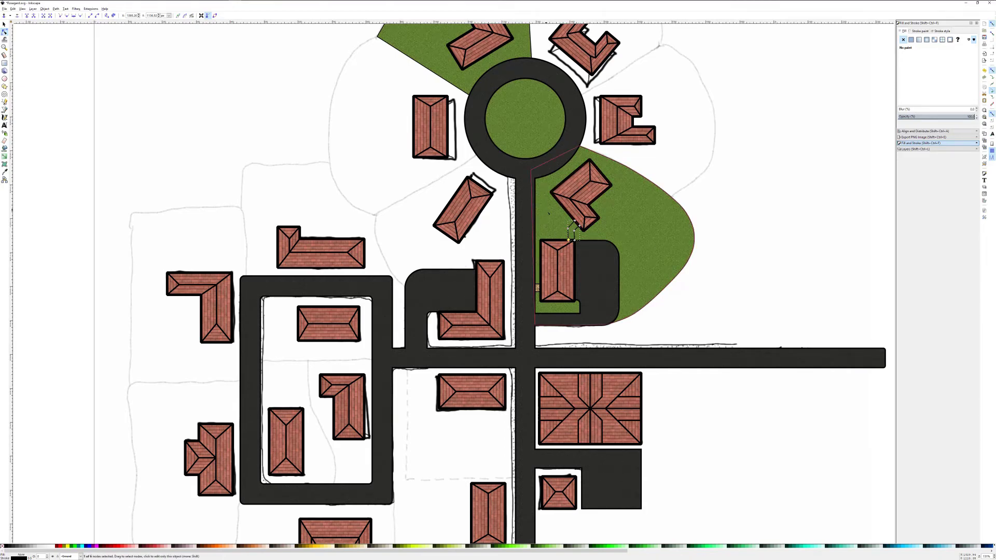
Fill the bent walkway between the two houses with the tan path pattern
click(942, 40)
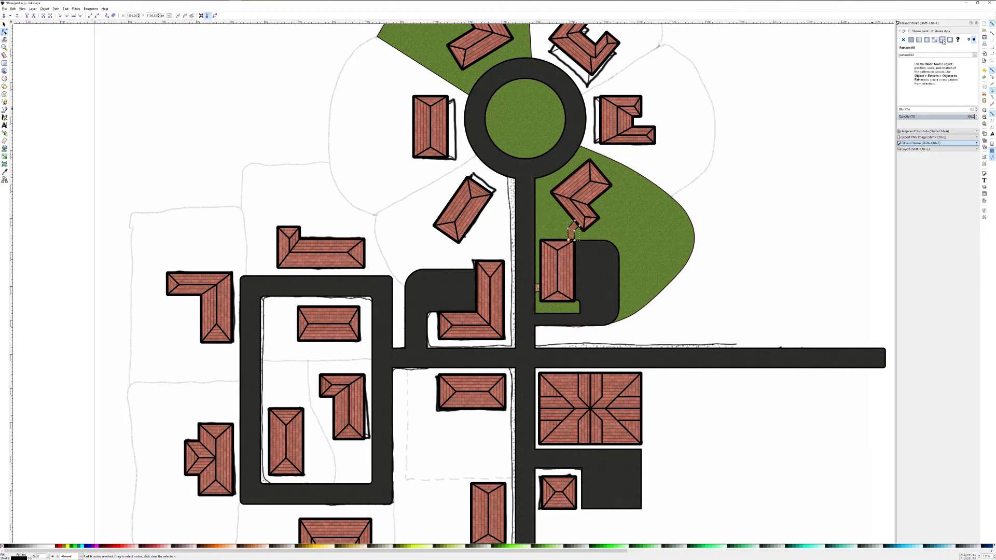
click(942, 55)
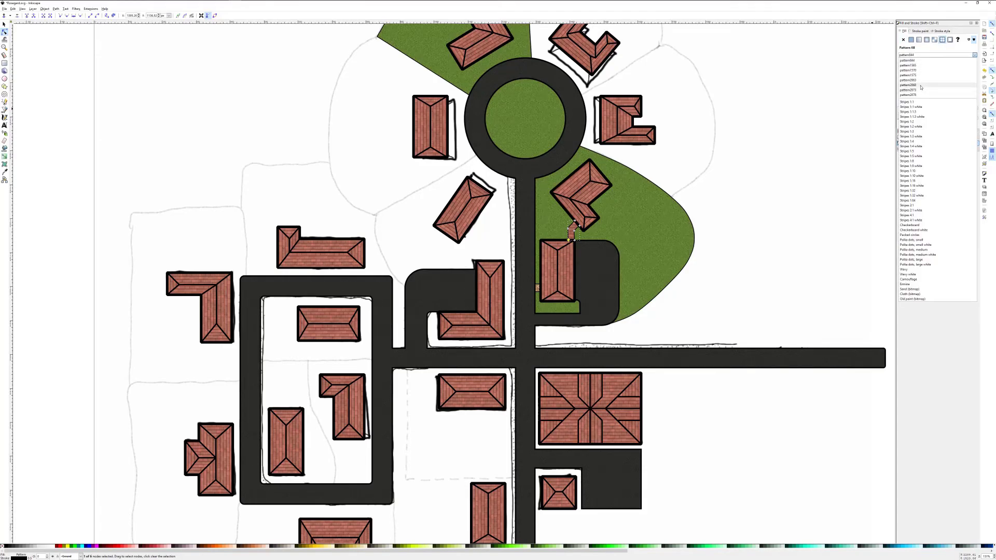
click(918, 85)
click(643, 234)
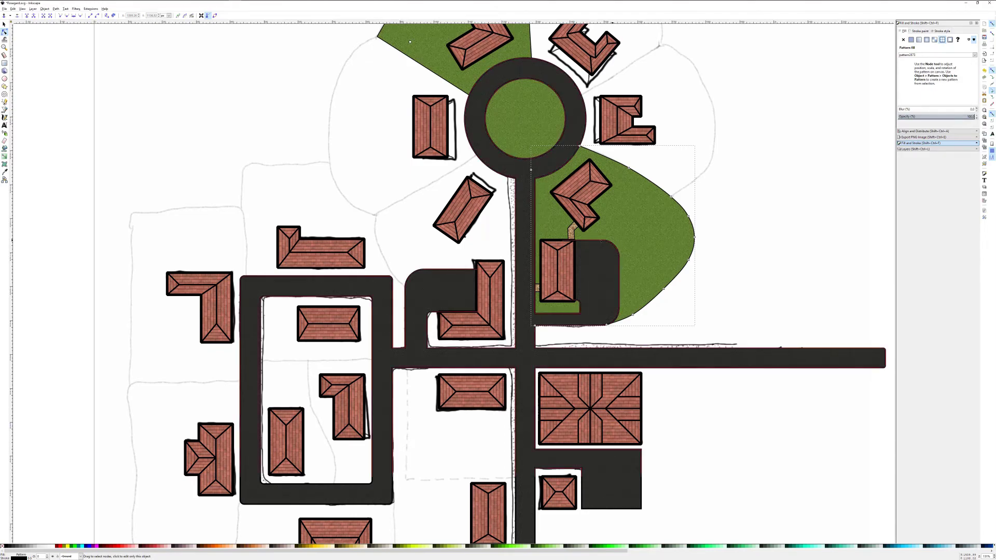
Draw a rectangle slightly larger than the big building southeast of the crossroads and fill it with the tan path pattern
scroll(596, 238, down, 5)
scroll(589, 236, down, 4)
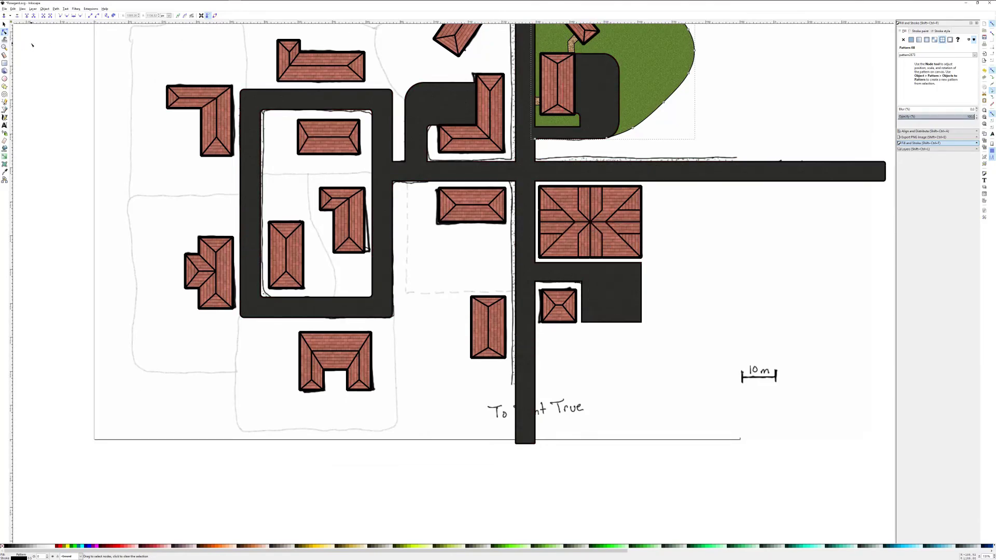
click(5, 63)
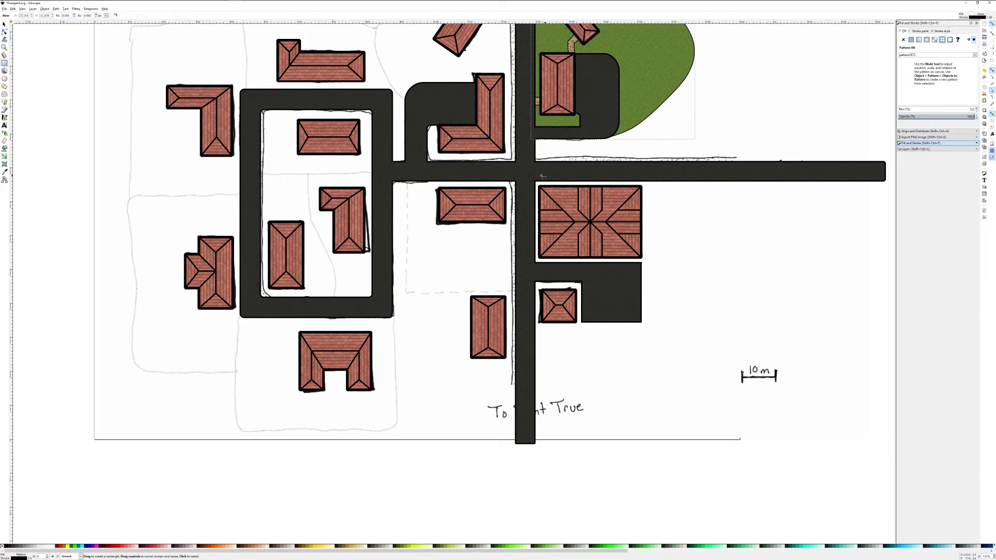
drag(530, 180, 649, 265)
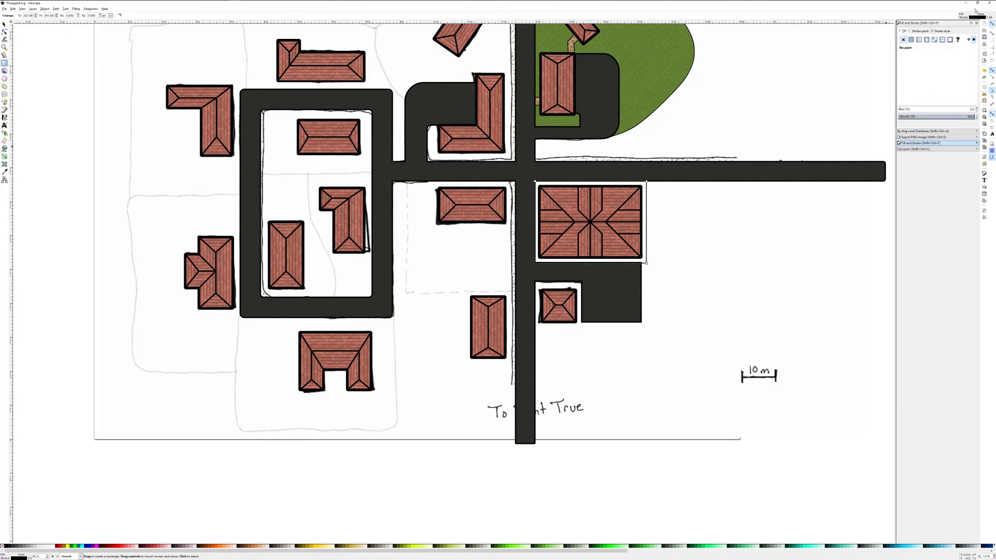
click(942, 41)
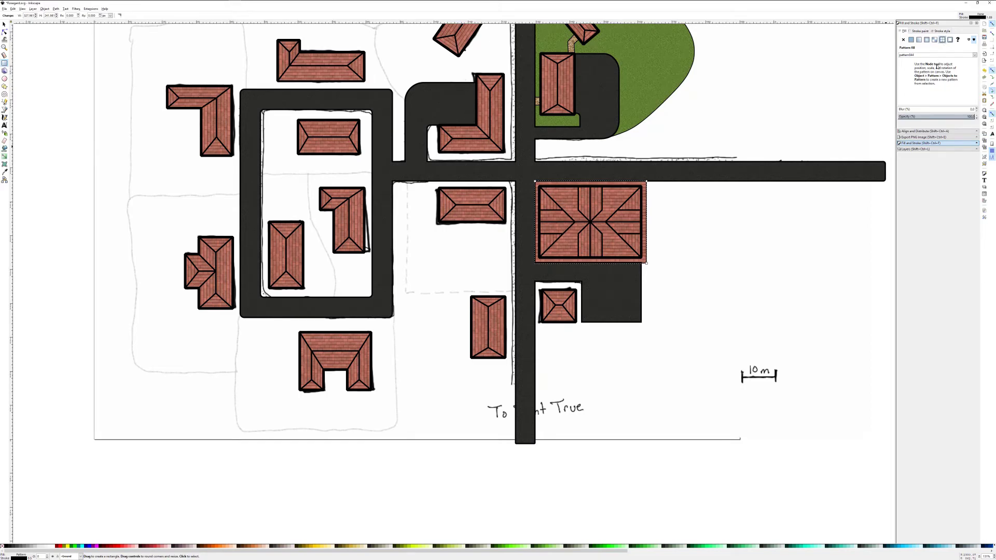
click(936, 55)
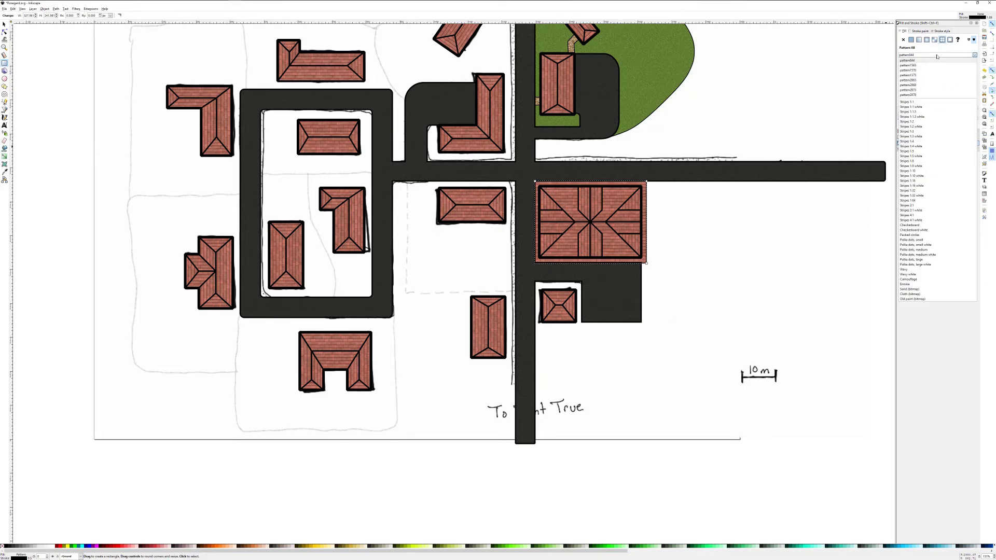
click(913, 85)
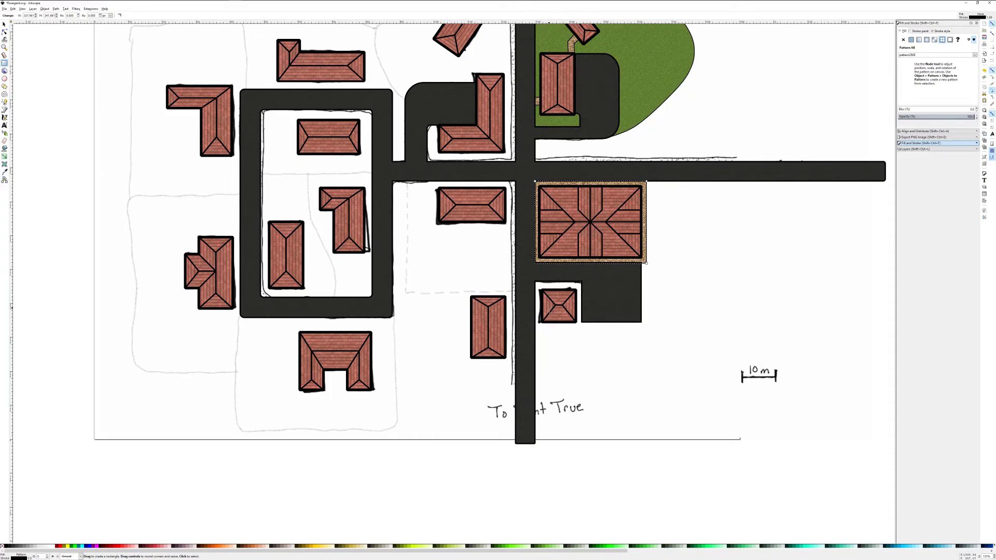
Draw a large rectangle south of the east road, enclosing the big building, the parking area and the open land beside them
drag(528, 176, 852, 329)
right_click(852, 330)
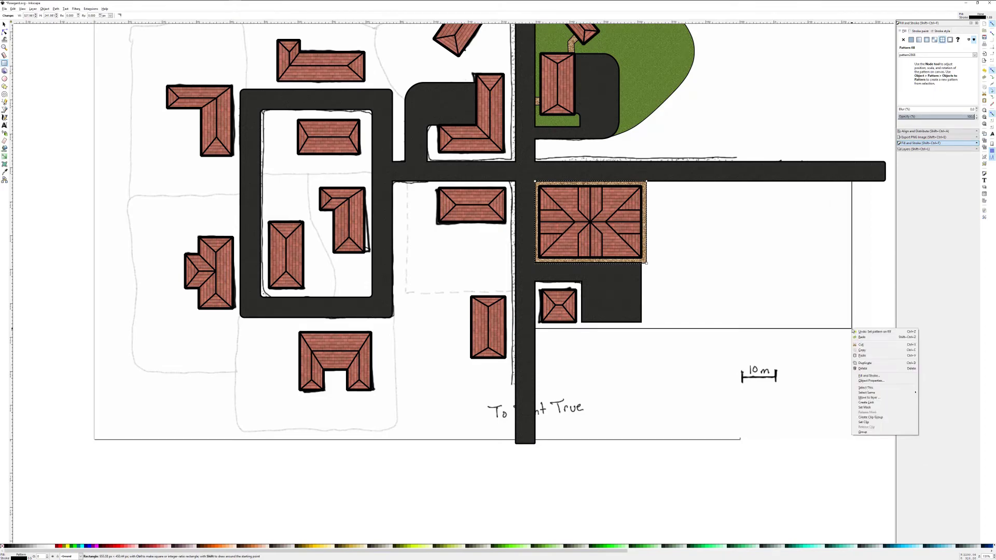
Try the grass pattern on the border rectangle around the big building and restore its tan path pattern
click(935, 57)
click(934, 56)
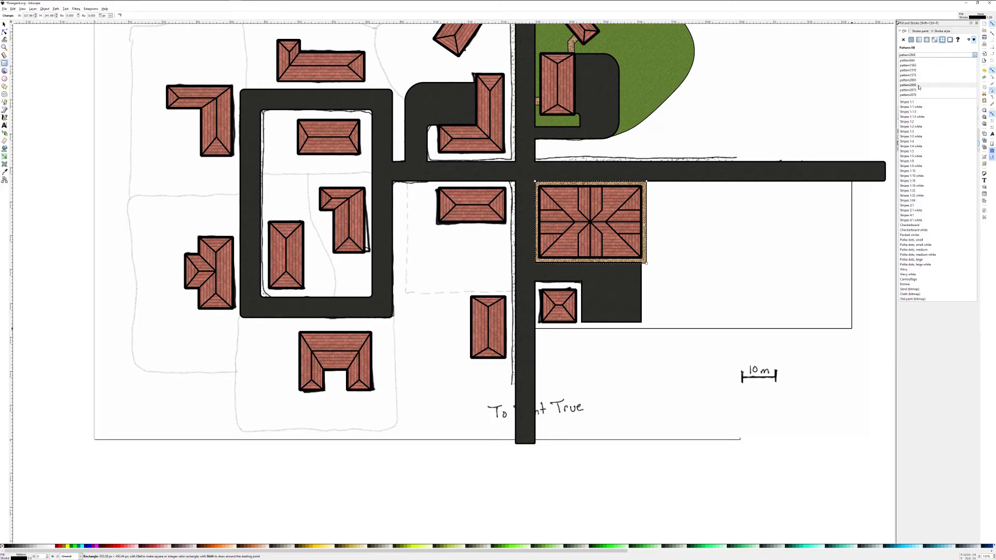
click(917, 90)
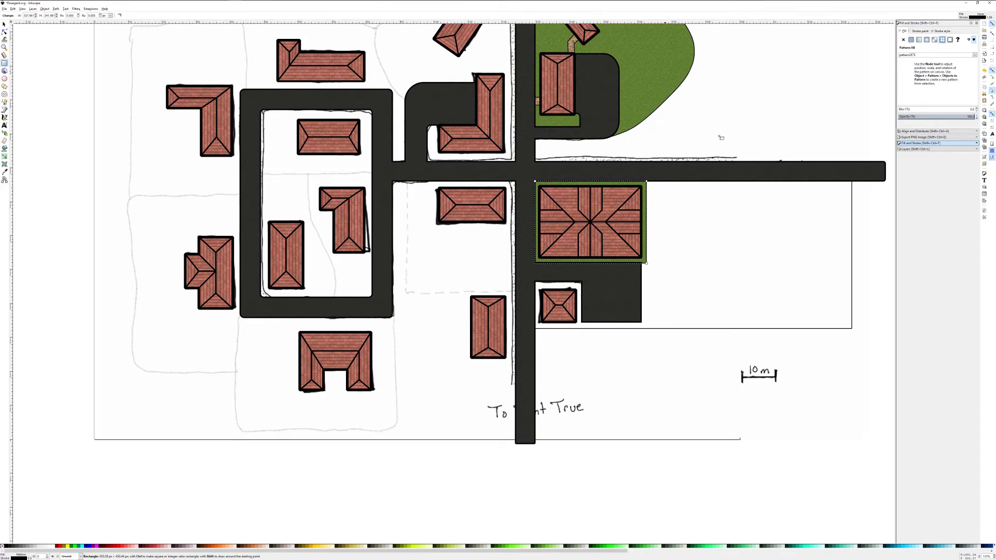
click(902, 55)
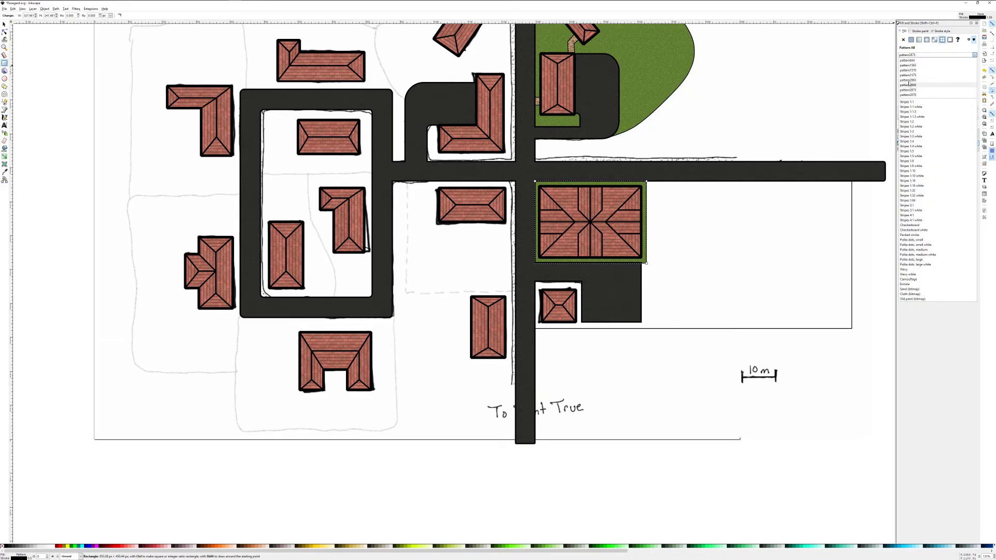
click(909, 80)
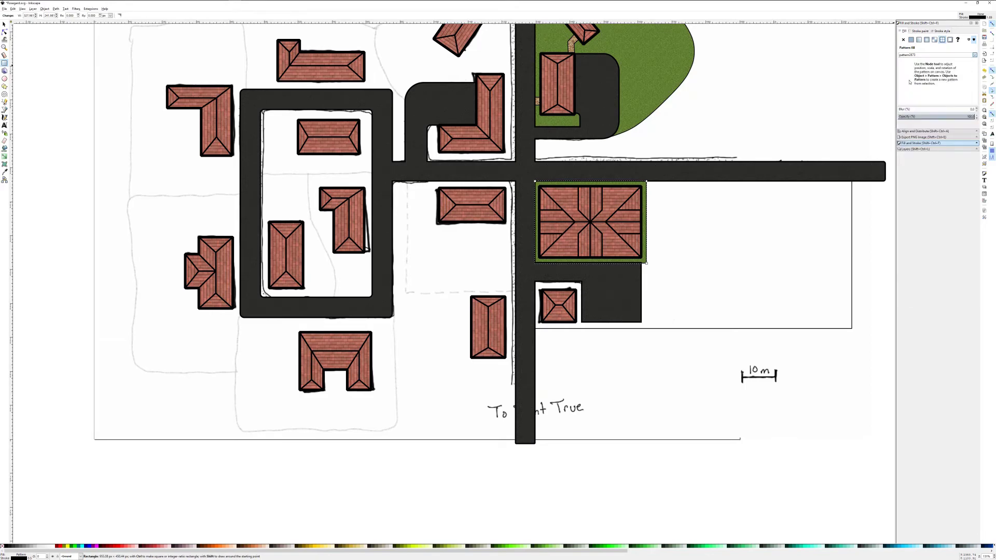
click(915, 55)
click(911, 85)
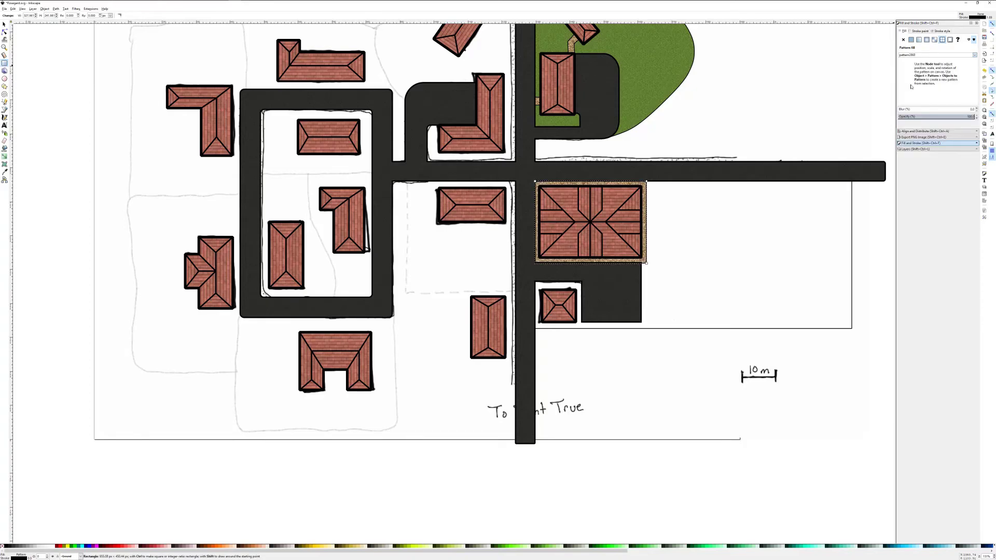
Fill the large rectangle south of the east road with the green grass pattern
key(s)
click(591, 290)
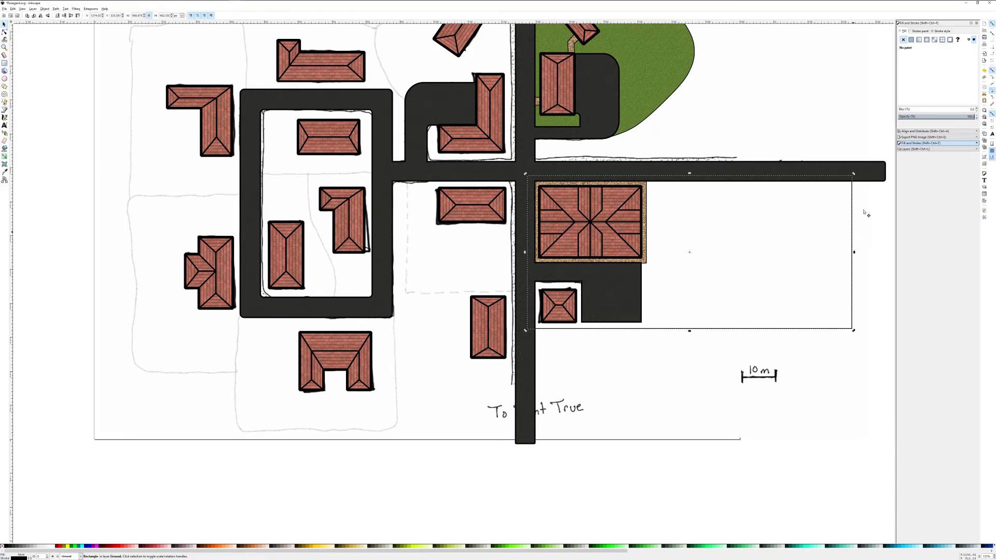
click(942, 40)
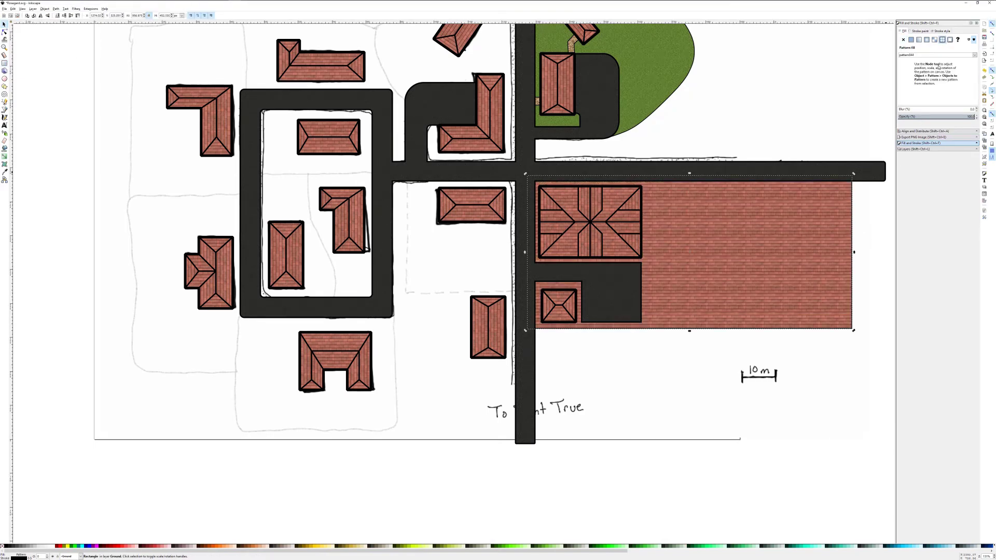
click(937, 56)
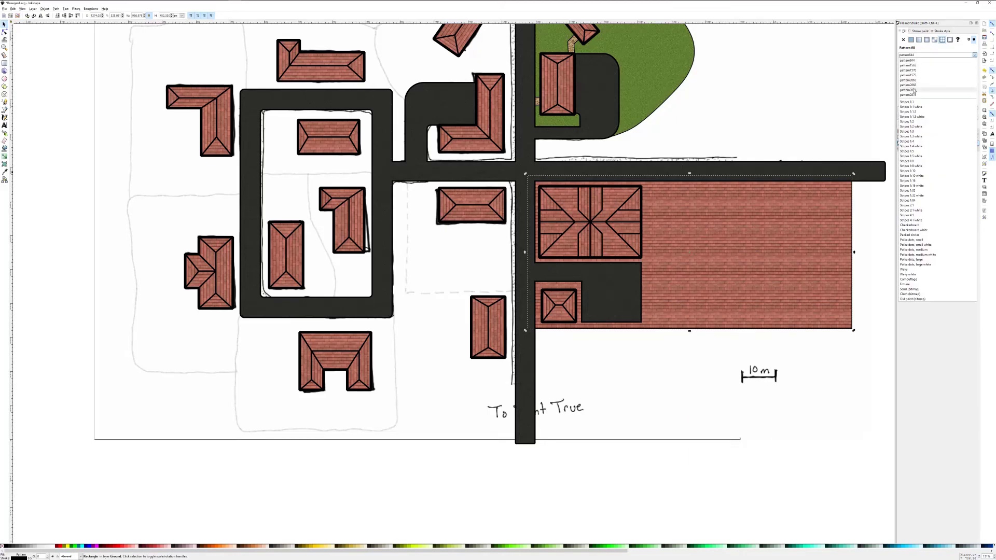
click(913, 90)
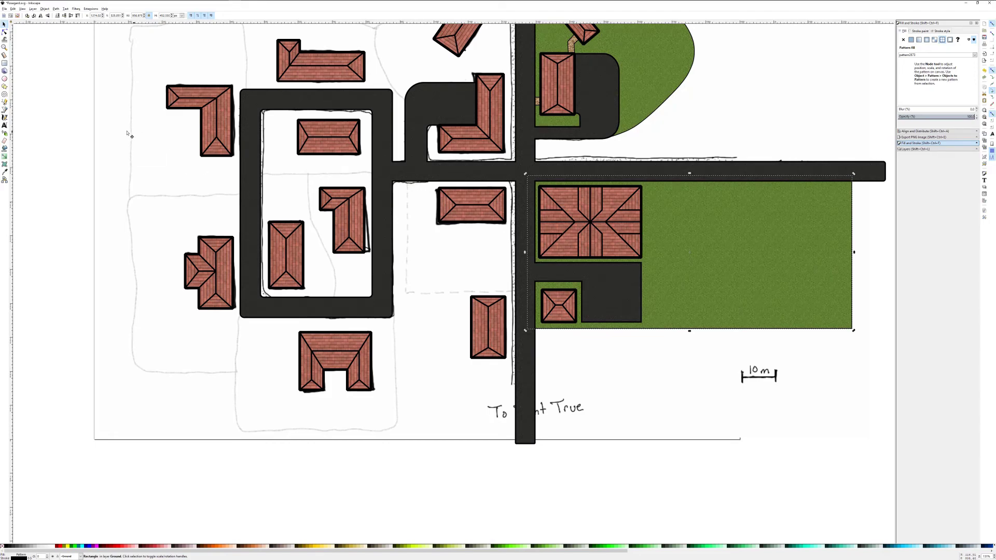
Draw a rectangular plot around the house southwest of the crossroads, fill it with the grass pattern and extend its western edge toward the loop road
click(5, 63)
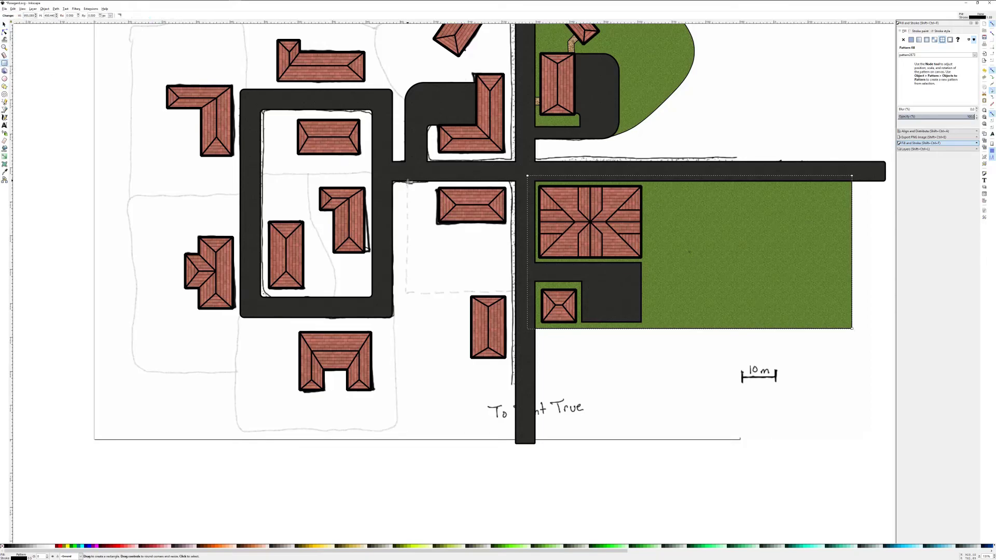
drag(406, 181, 516, 294)
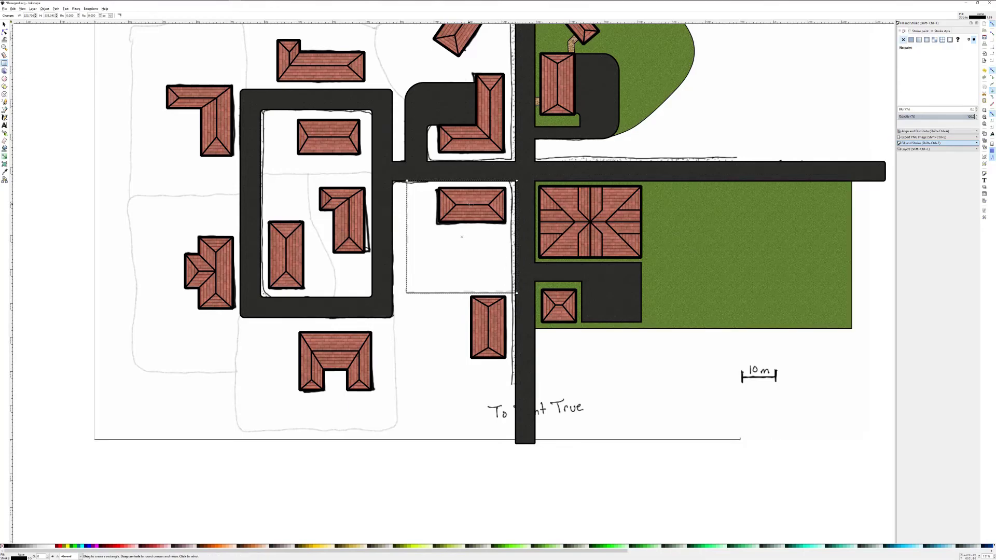
click(942, 39)
click(942, 55)
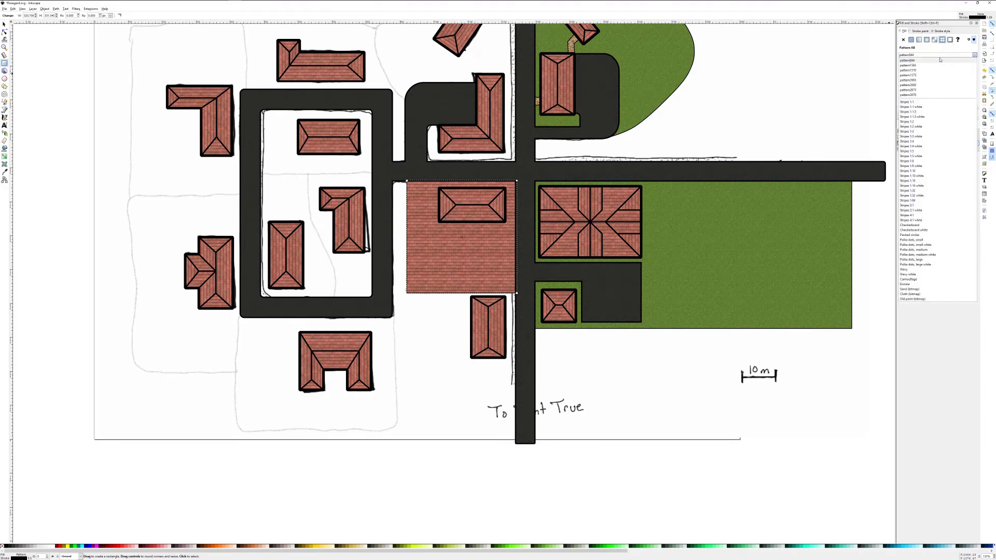
click(910, 90)
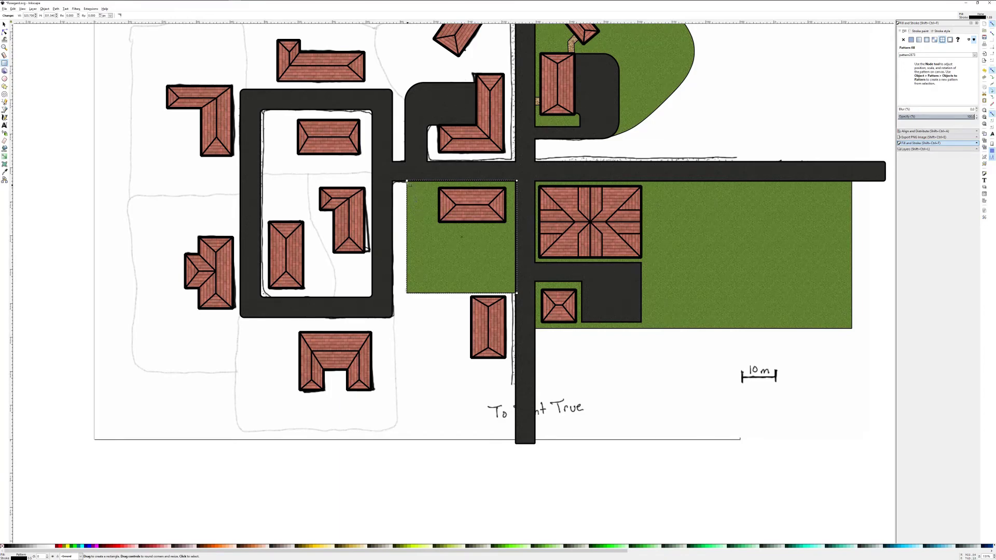
drag(408, 182, 397, 180)
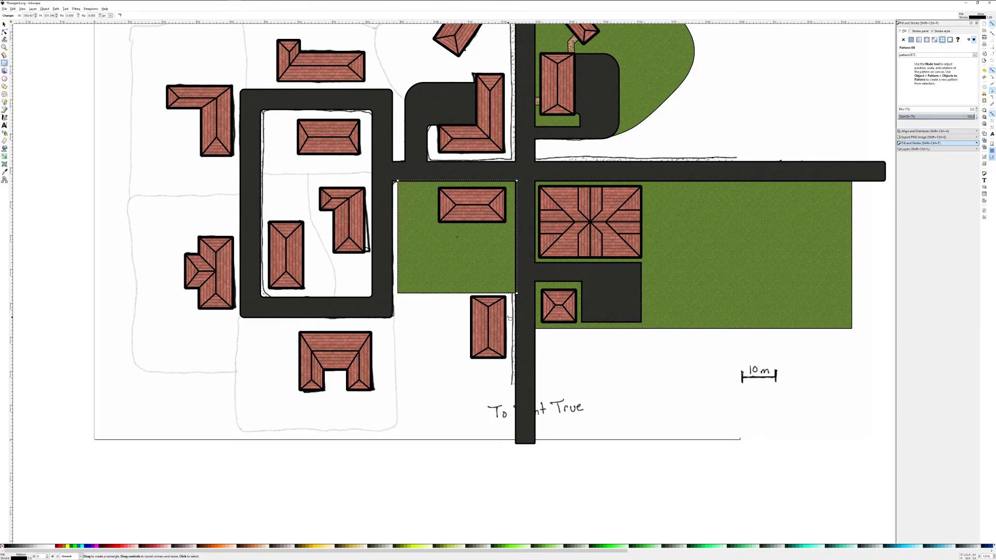
Draw a small walkway rectangle between the house south of that plot and the main road, and fill it with the tan path pattern
drag(507, 311, 519, 323)
click(943, 40)
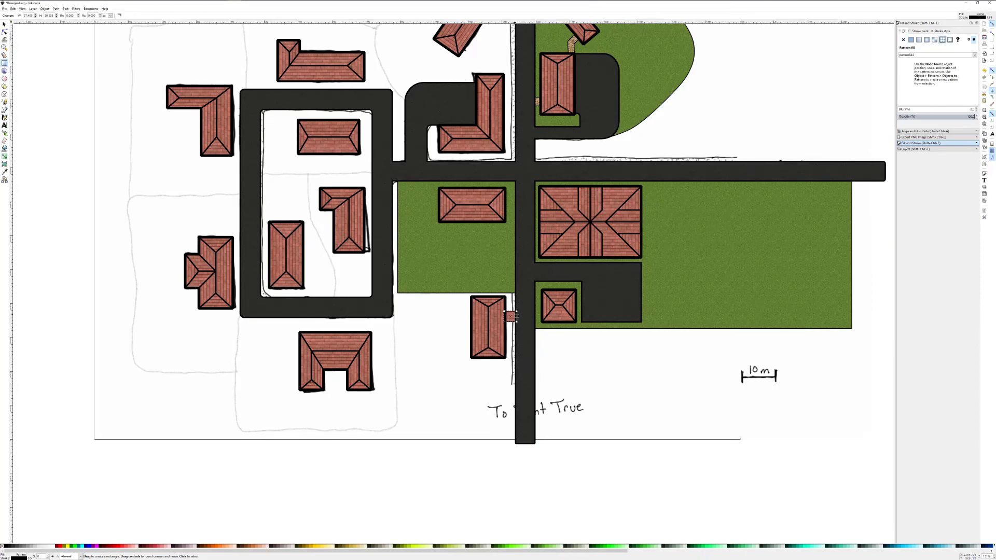
click(949, 56)
click(911, 87)
Trace a closed plot outline around the southwest house inside the loop road, following the sketched boundary lines
scroll(676, 306, up, 10)
scroll(677, 306, down, 3)
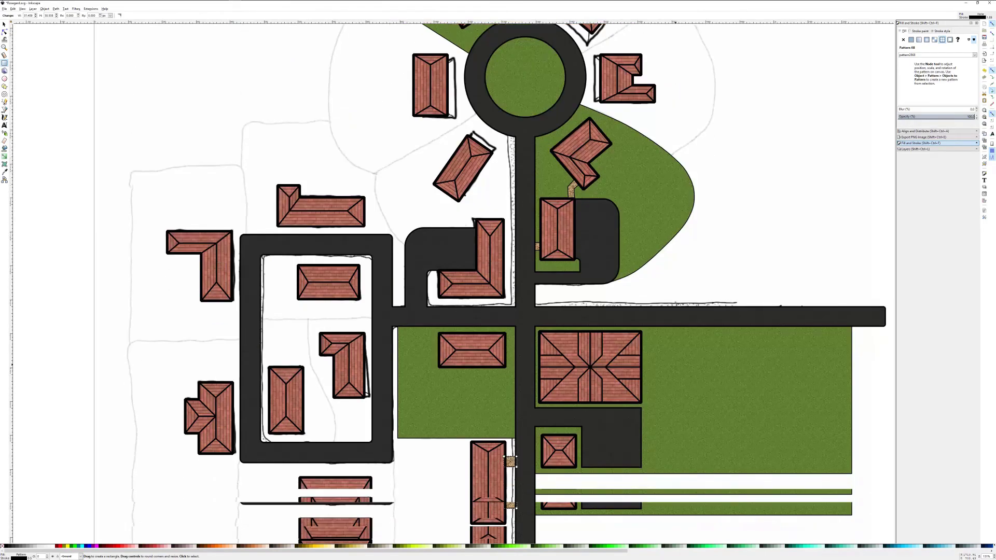
scroll(676, 303, down, 3)
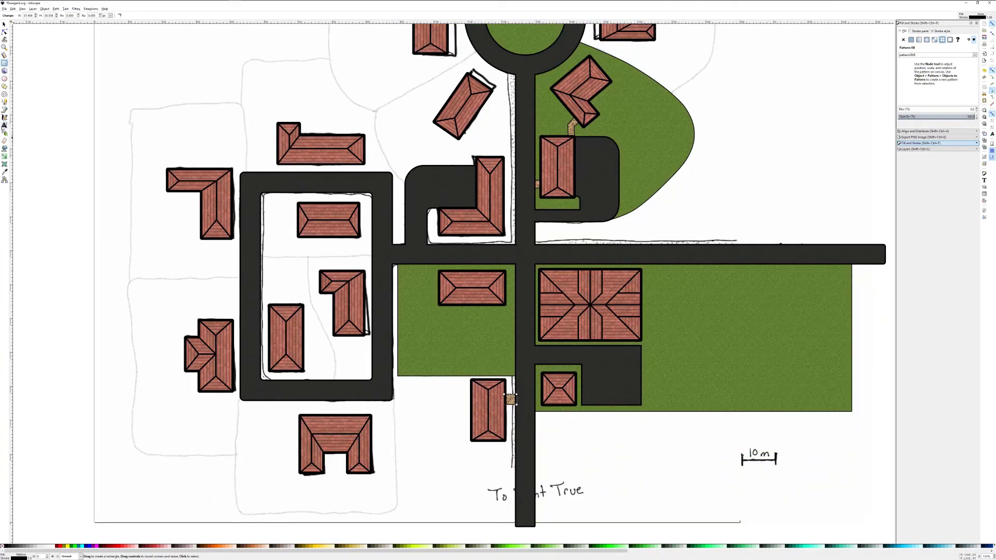
click(4, 133)
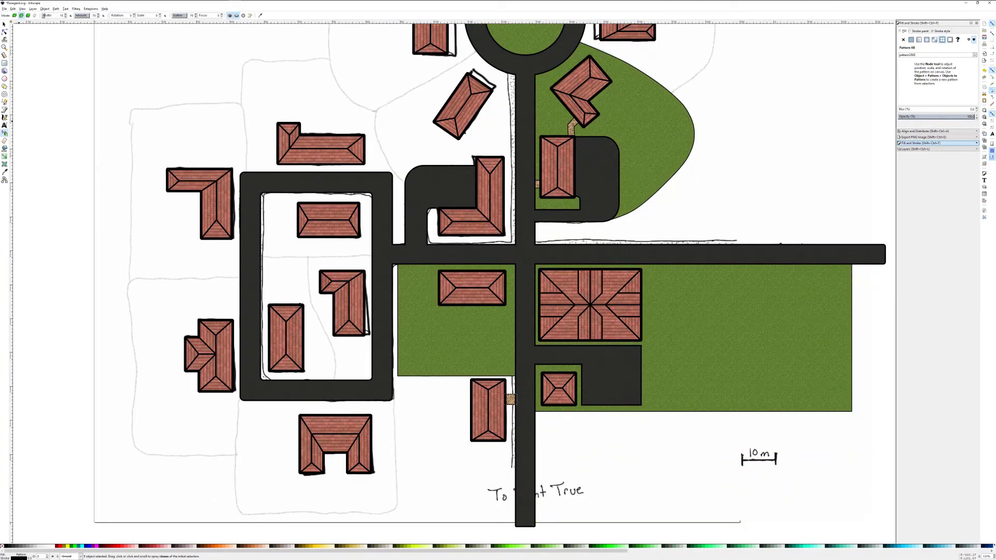
click(5, 109)
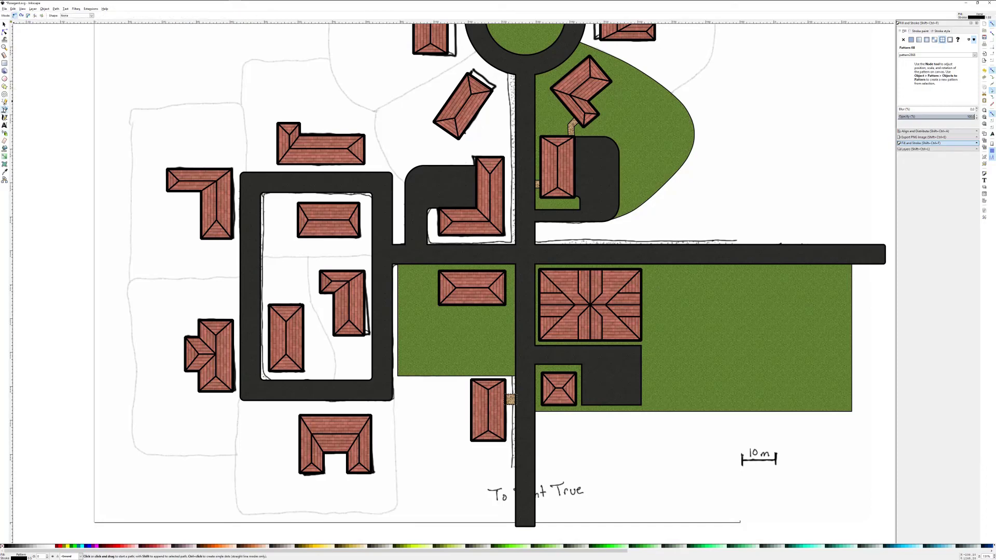
click(259, 257)
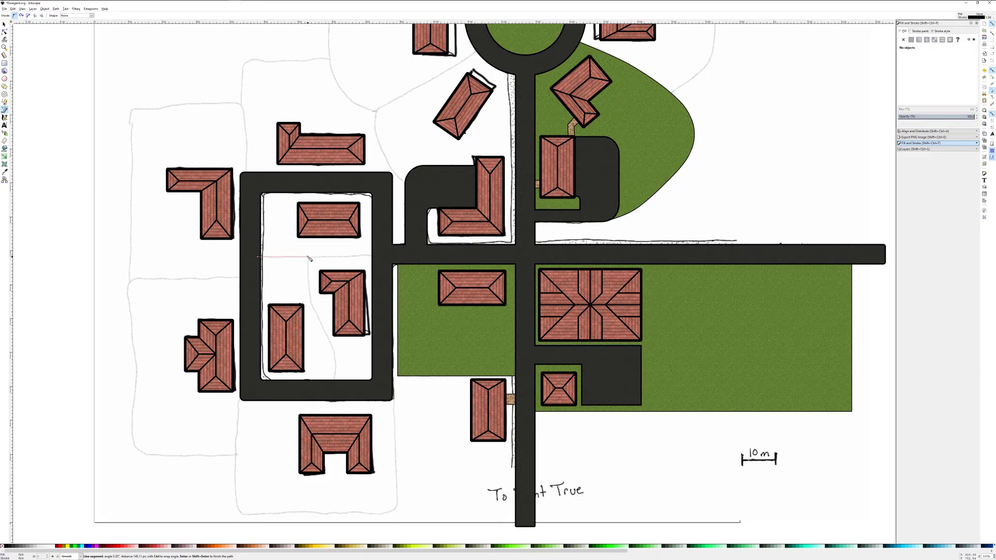
click(308, 257)
click(313, 304)
click(336, 355)
click(335, 382)
click(261, 383)
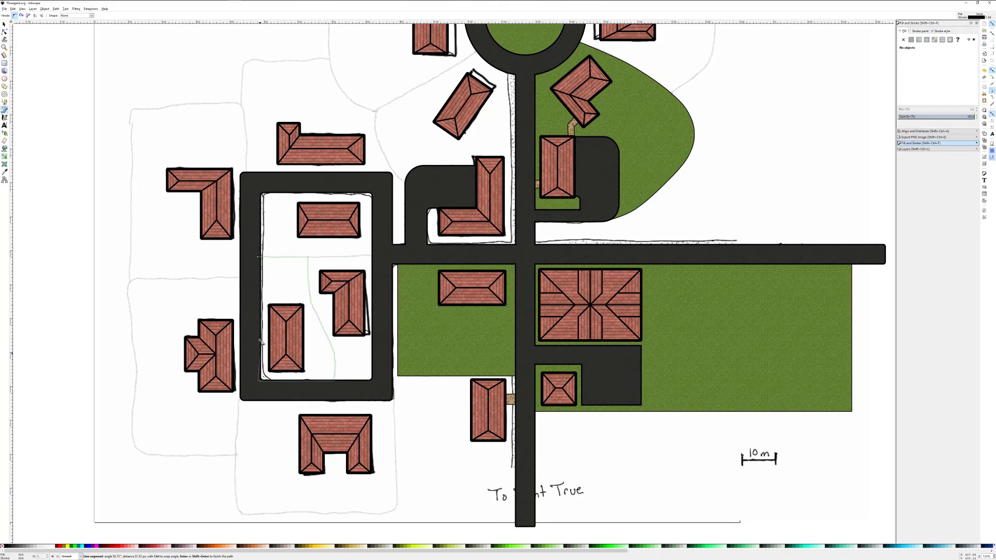
click(257, 257)
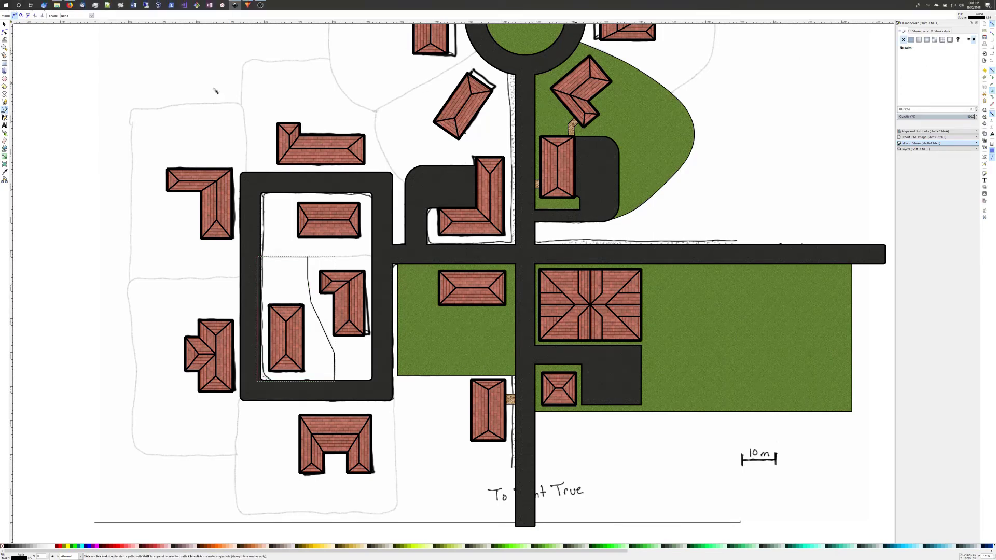
Smooth the bend nodes on the eastern boundary of the plot inside the loop road and adjust the curve at its southern end
key(n)
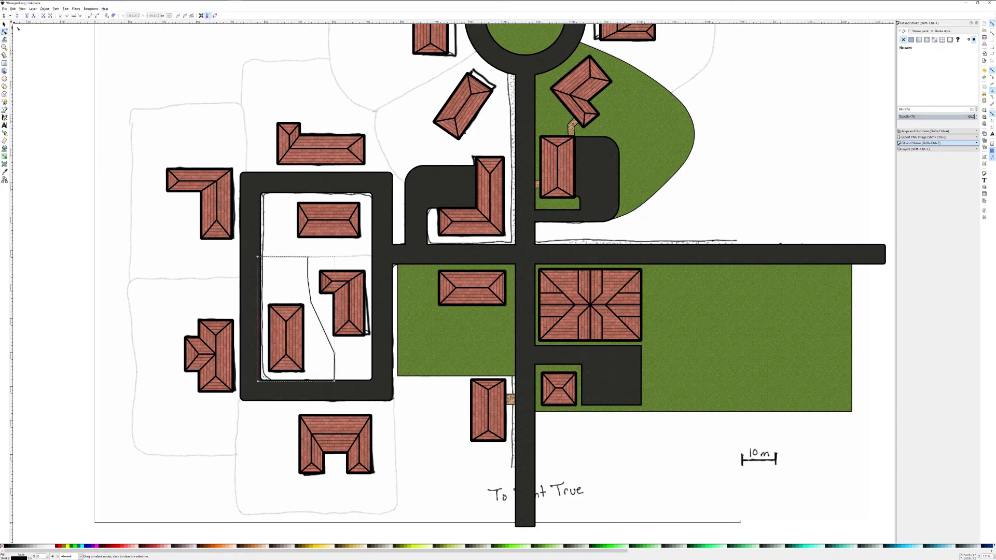
click(308, 279)
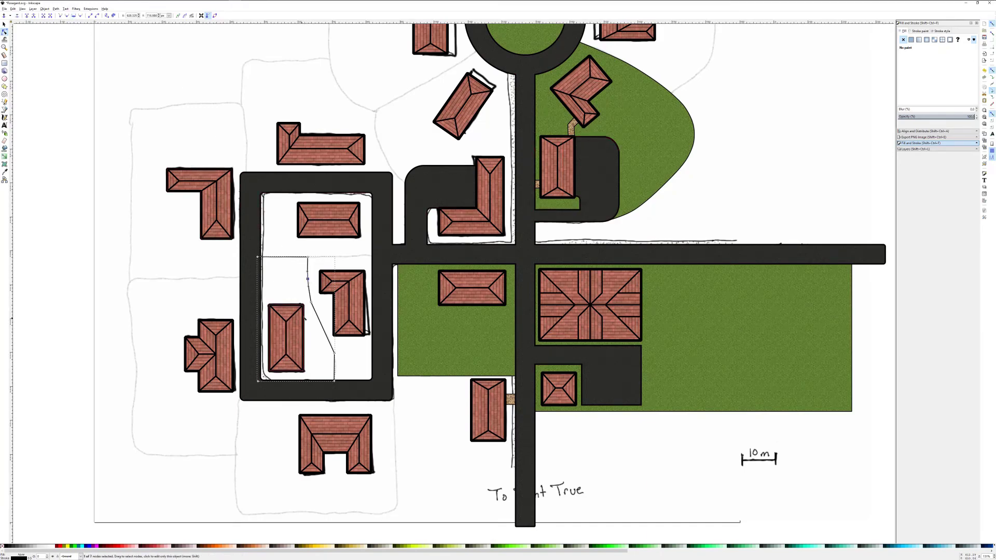
click(74, 16)
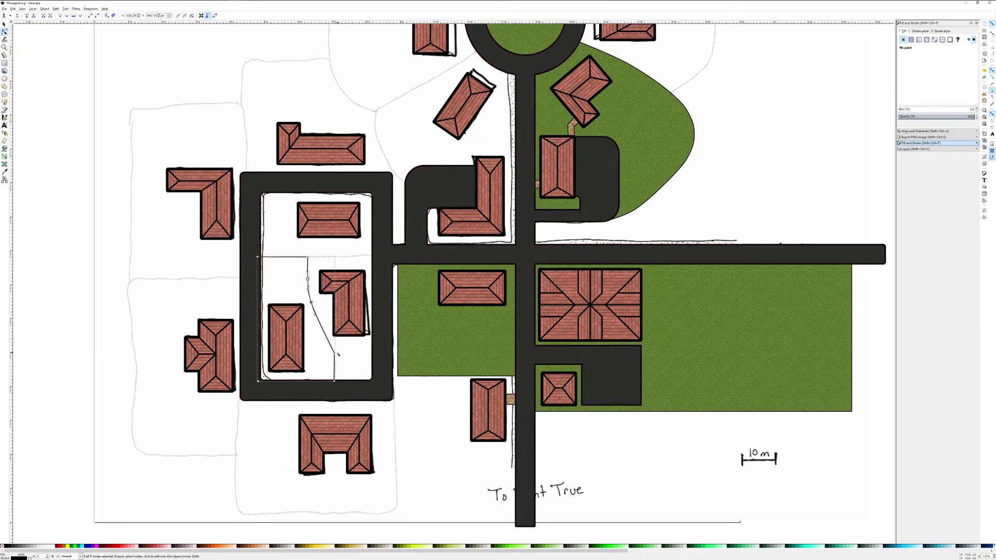
click(334, 354)
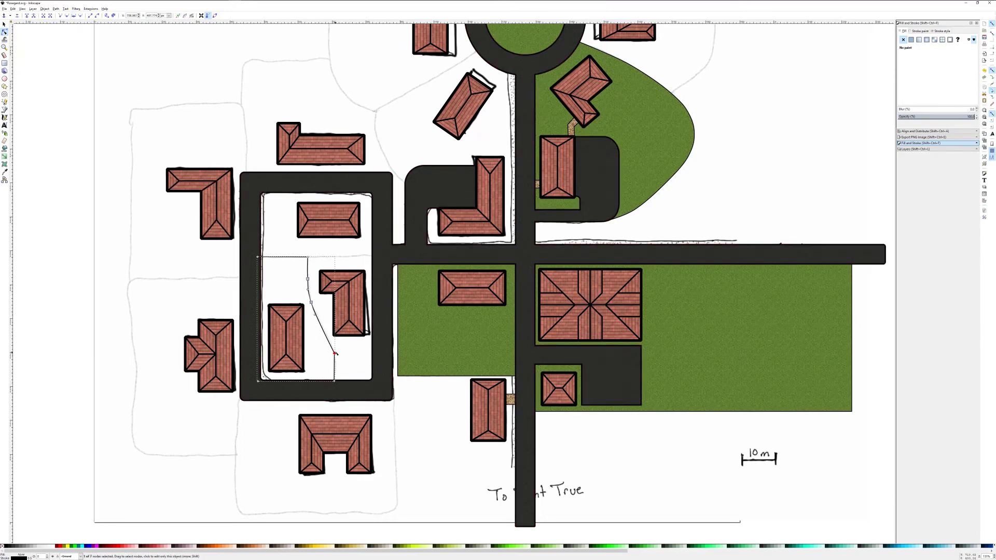
click(73, 16)
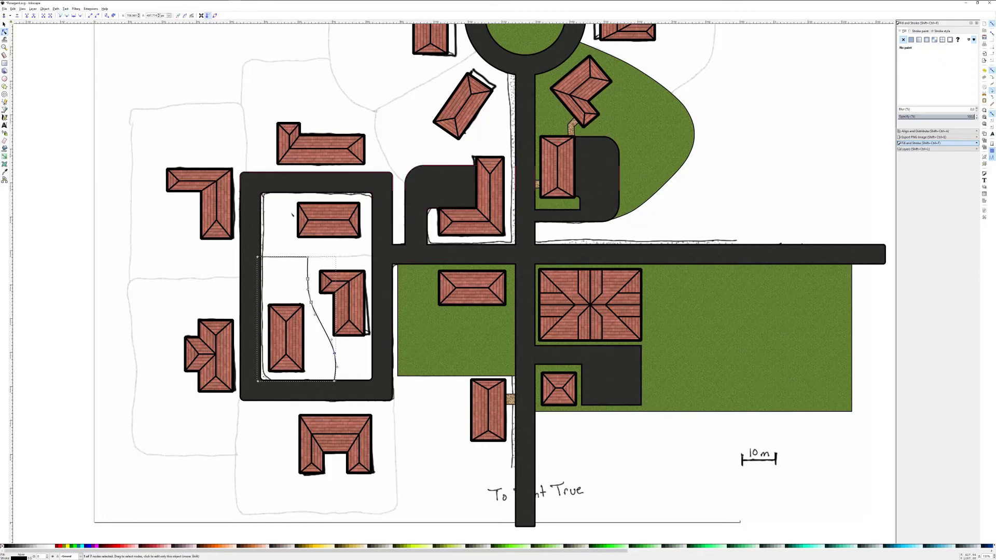
drag(337, 367, 335, 370)
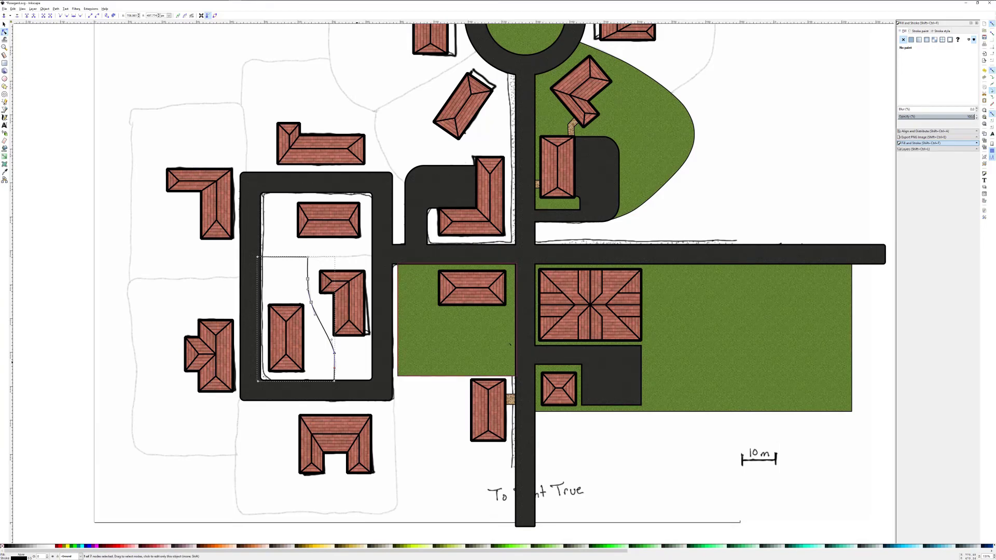
Fill the southwest plot inside the loop road with the green grass pattern
click(941, 39)
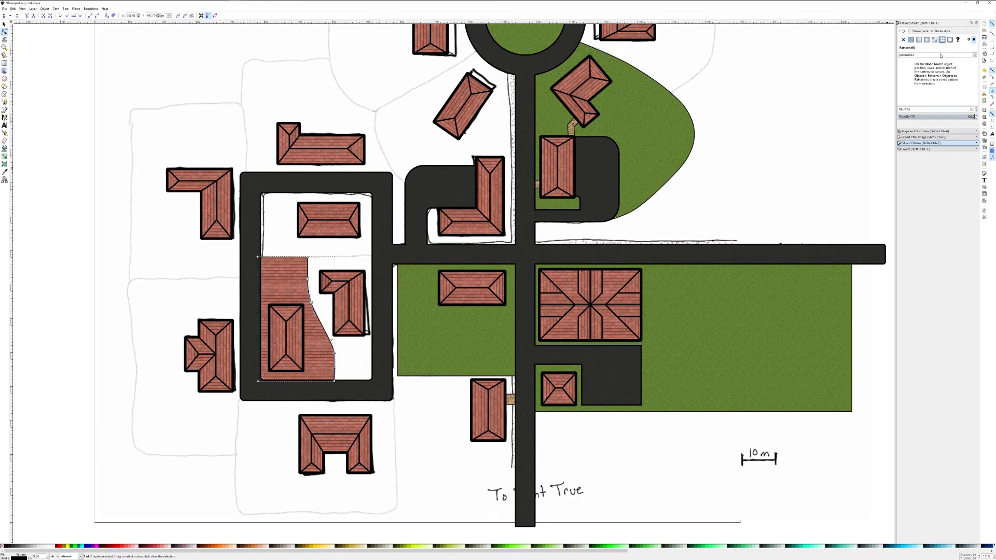
click(940, 55)
click(907, 92)
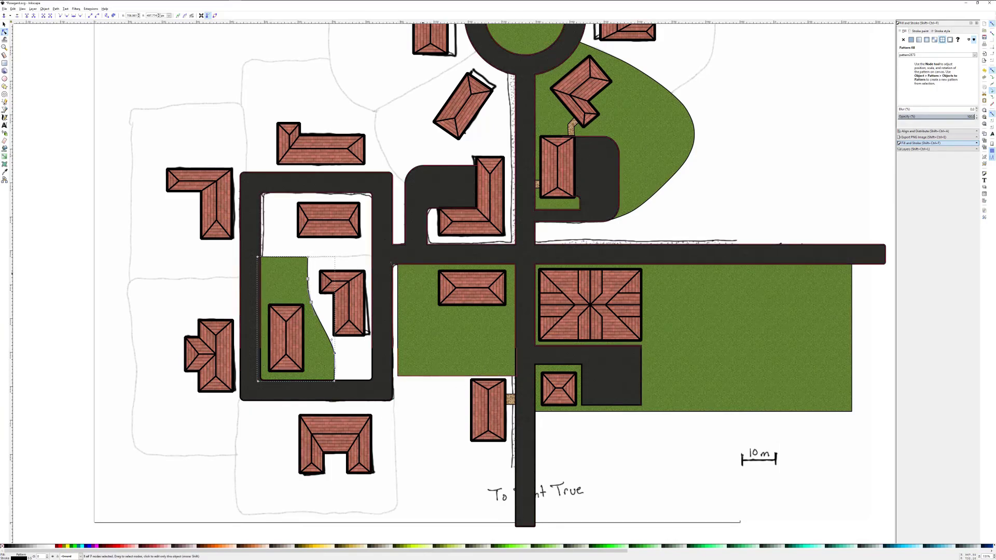
Trace a closed outline of the petal-shaped plot west of the roundabout, starting along the edge of the northwest grass plot
scroll(392, 264, up, 10)
scroll(392, 265, up, 2)
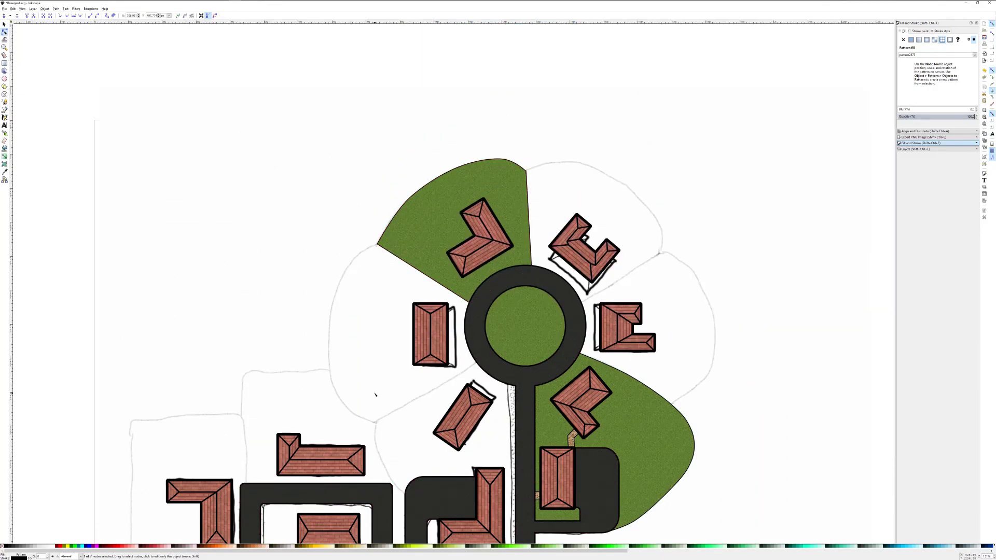
scroll(373, 395, down, 3)
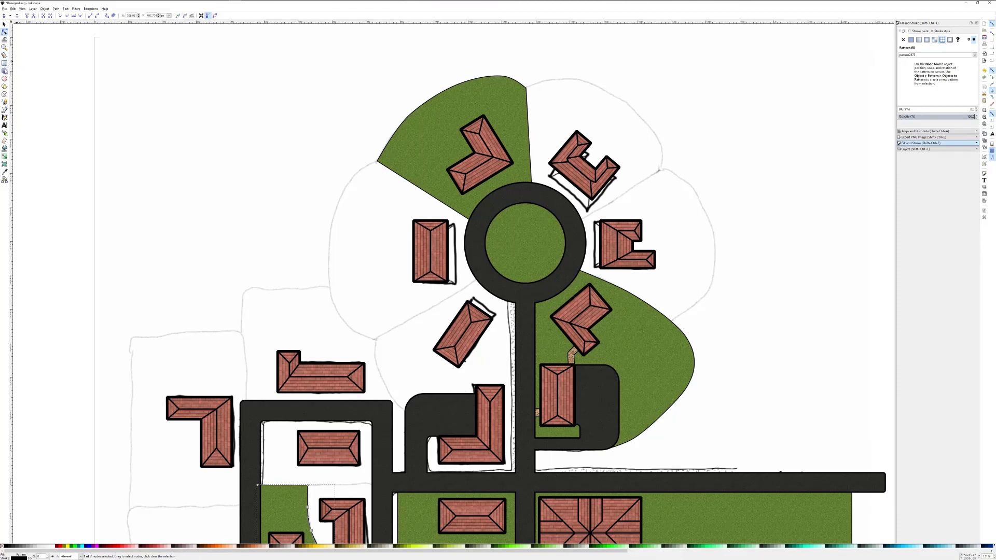
click(5, 109)
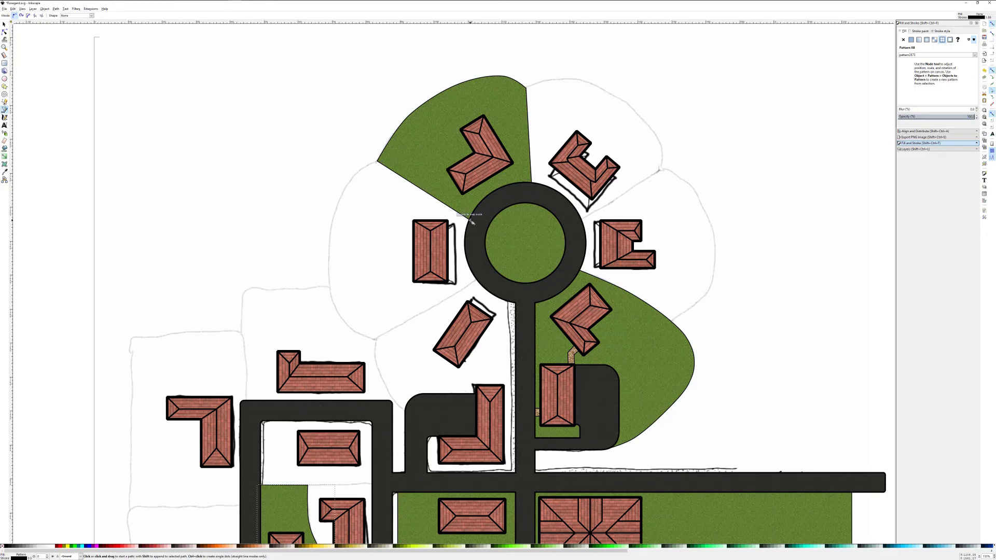
click(472, 221)
click(378, 162)
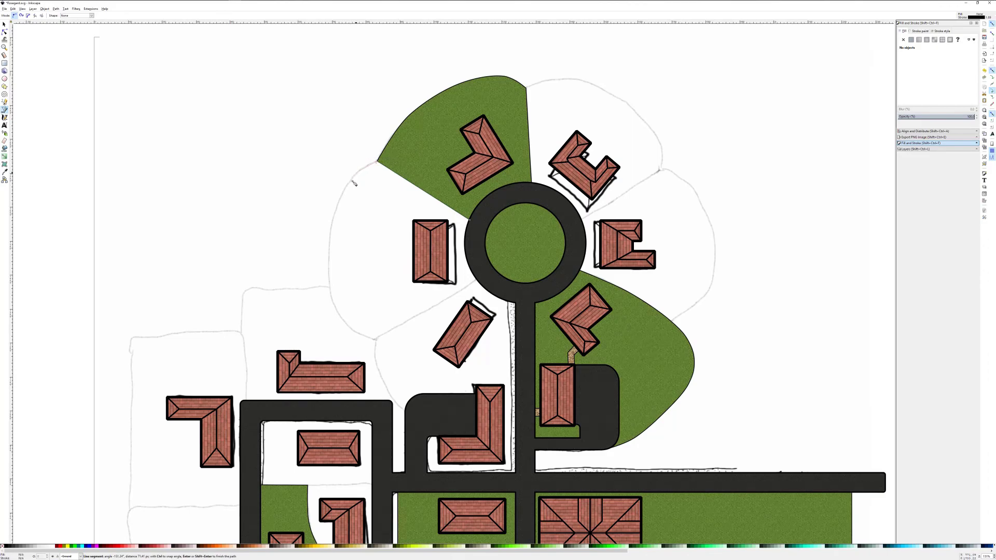
click(332, 229)
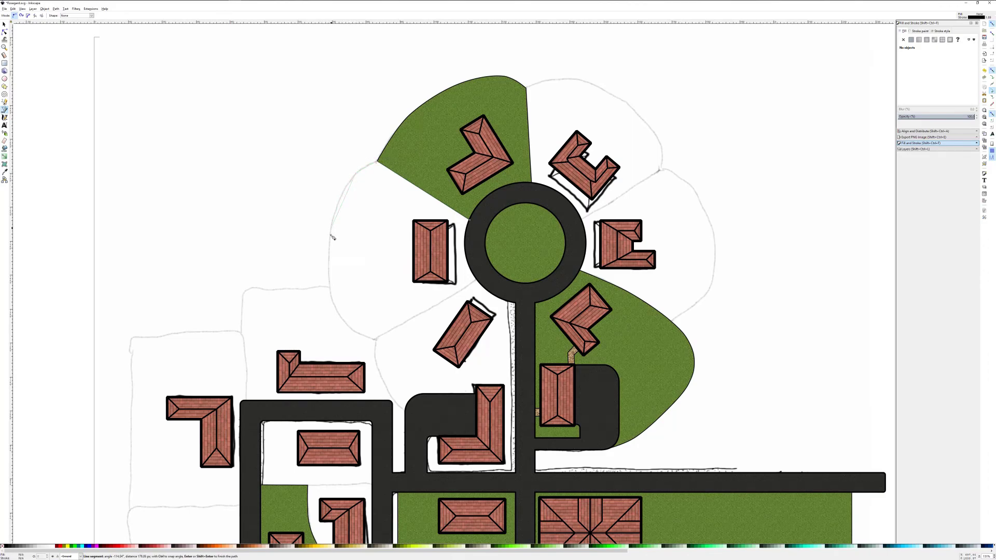
click(330, 288)
click(376, 339)
click(479, 281)
click(472, 222)
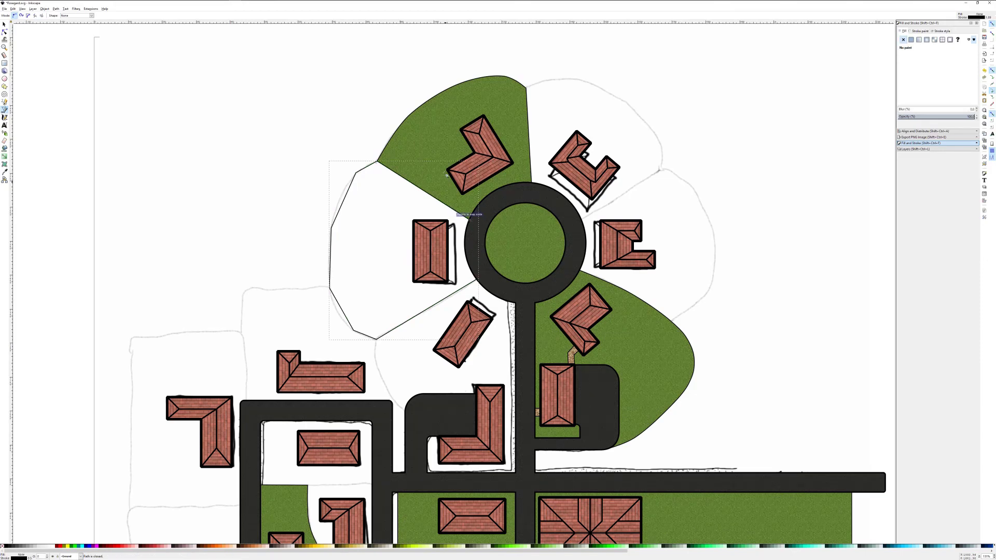
Smooth the outer nodes of the plot west of the roundabout so its edge follows the sketched curve
click(4, 31)
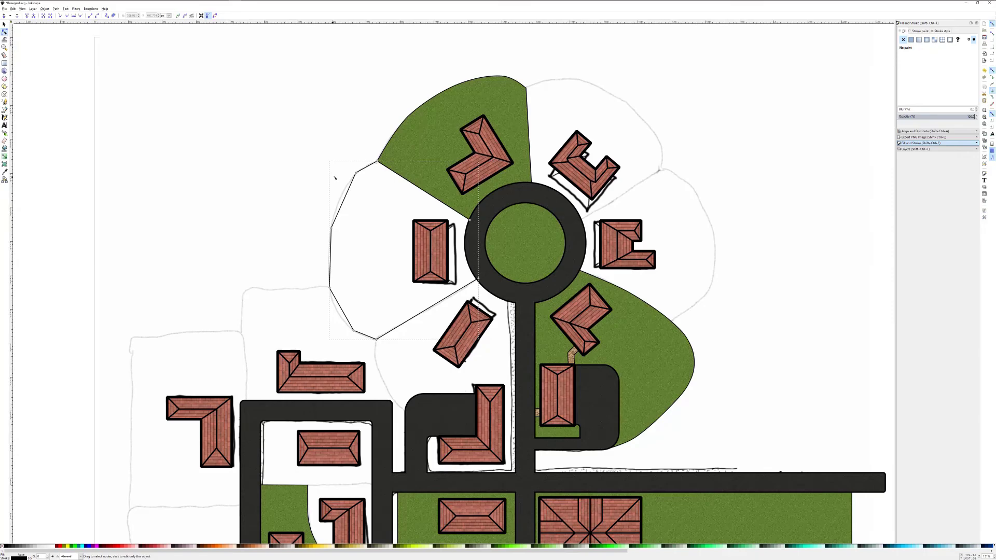
click(356, 174)
shift+click(332, 228)
shift+click(354, 331)
click(80, 16)
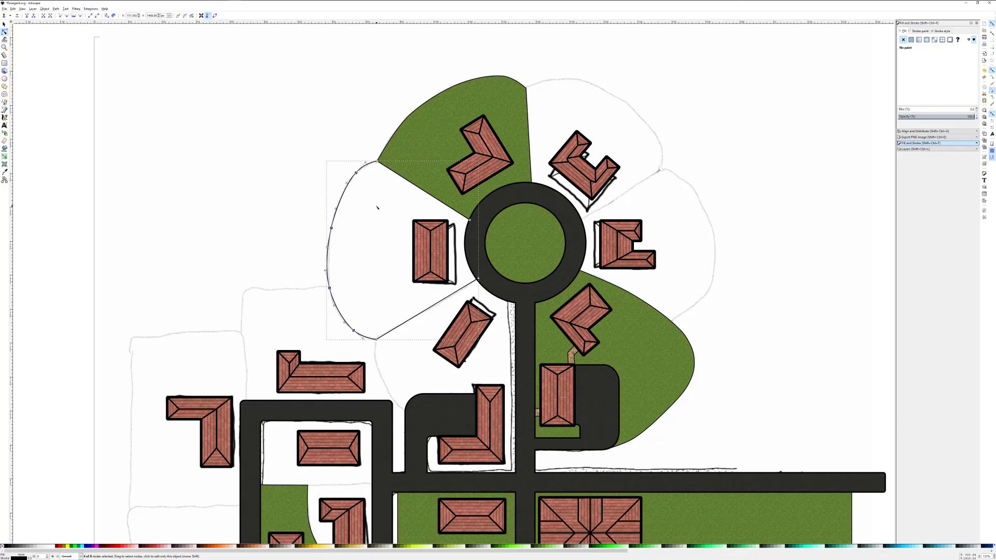
Fill the petal-shaped plot west of the roundabout with the green grass pattern
click(941, 40)
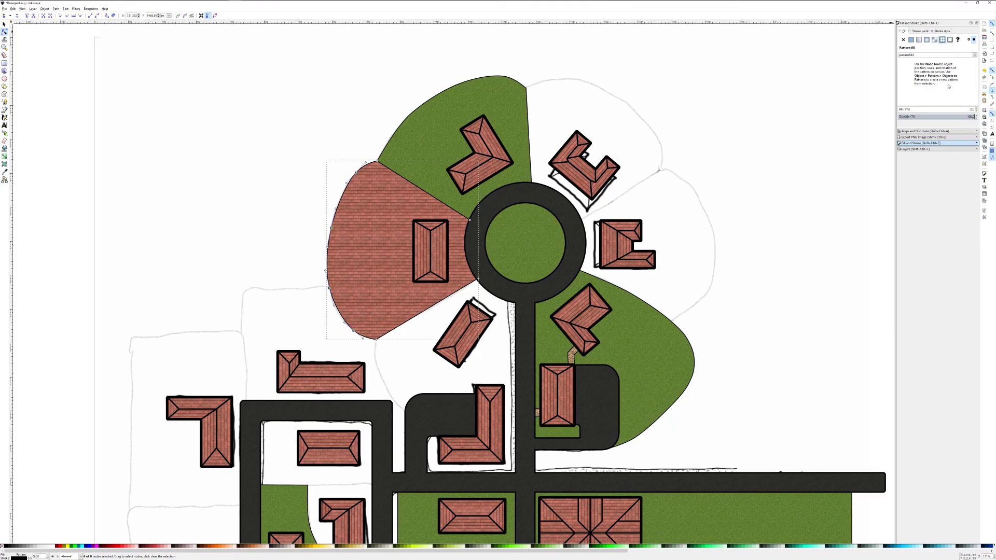
click(942, 56)
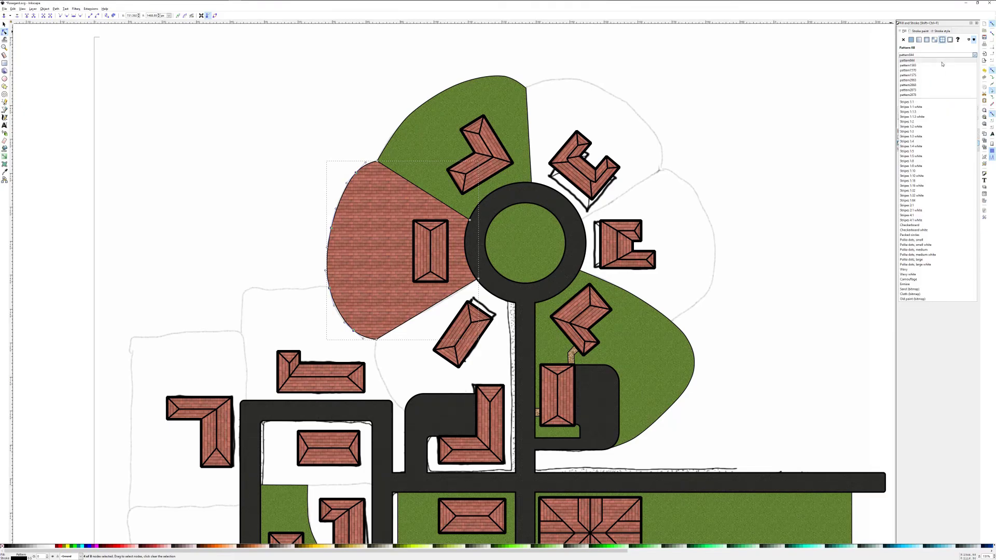
click(914, 91)
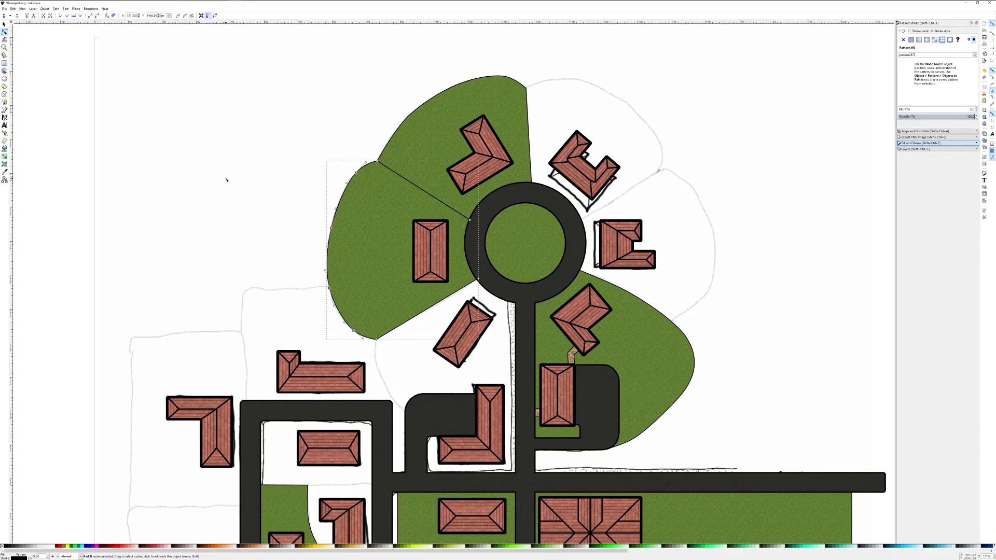
Draw a large rectangle over the map's northwest area, reaching from beyond the page's left edge to the main road below the roundabout
scroll(226, 179, up, 4)
scroll(227, 179, down, 3)
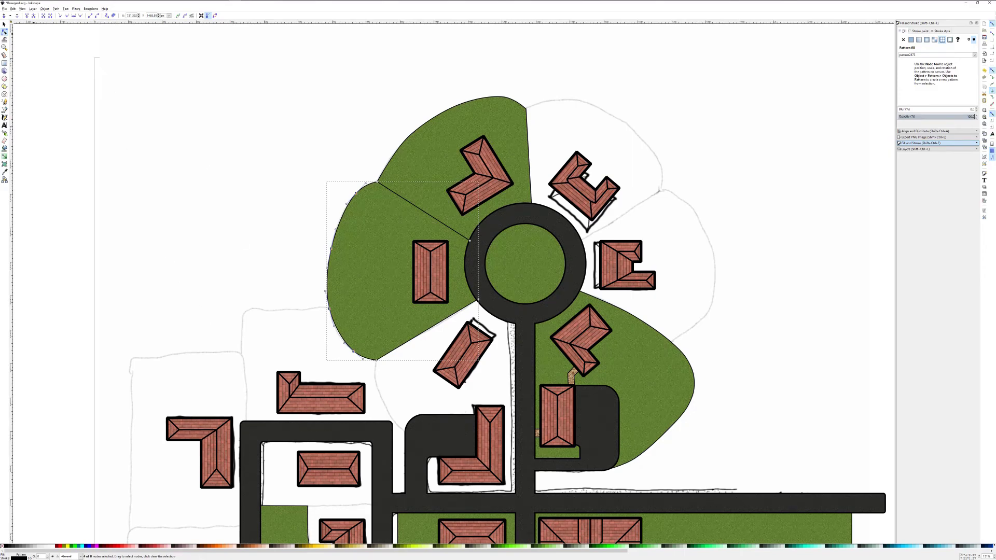
click(5, 63)
mouse_move(80, 47)
mouse_down()
mouse_move(358, 124)
mouse_move(569, 295)
mouse_move(526, 297)
mouse_move(524, 364)
mouse_up()
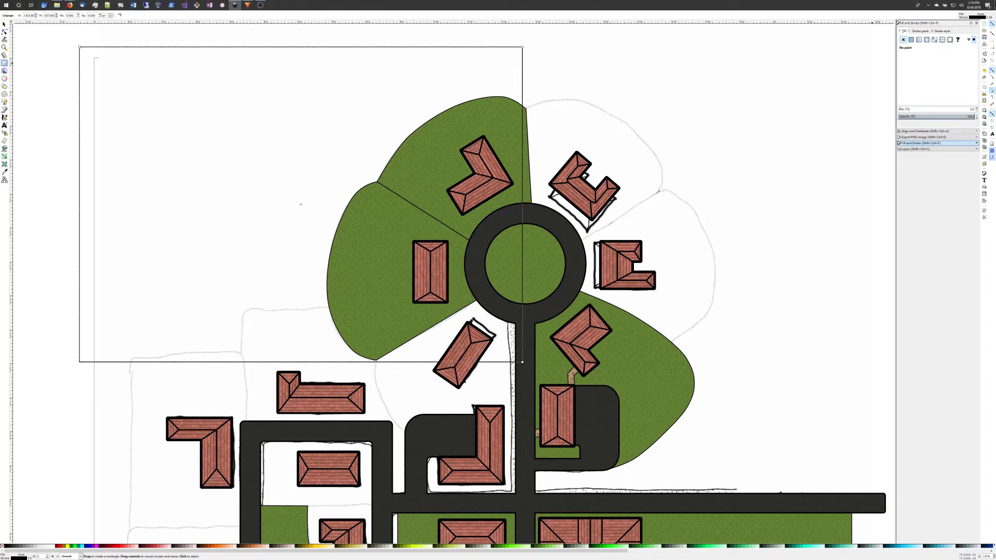
Fill the northwest rectangle with the row-striped grass field pattern and lower it behind the grass plots and roundabout
click(941, 40)
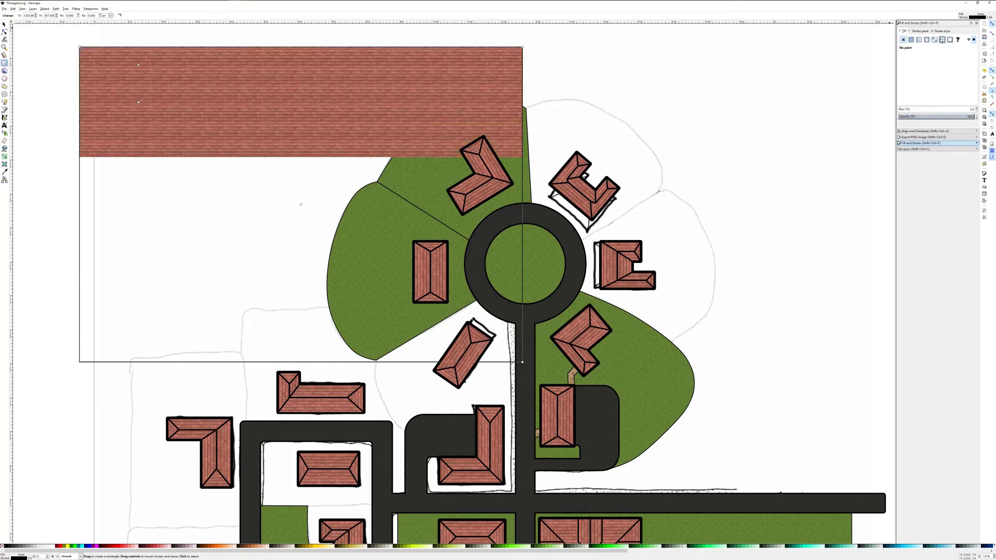
click(942, 55)
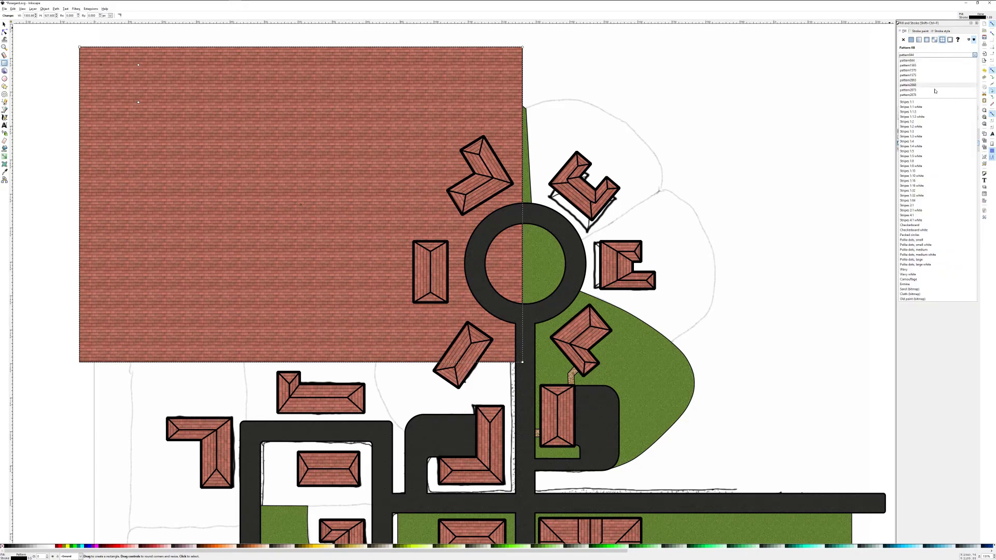
click(929, 95)
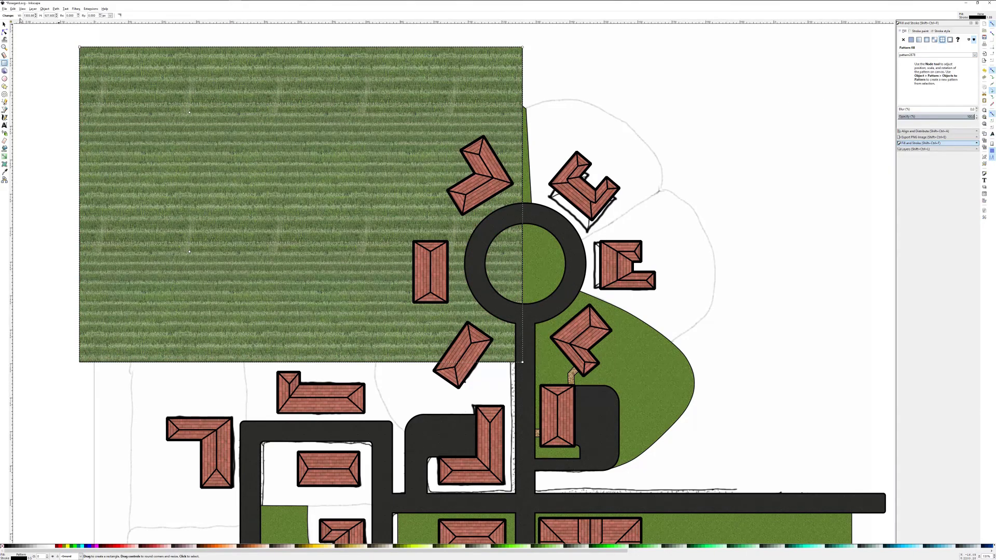
click(4, 24)
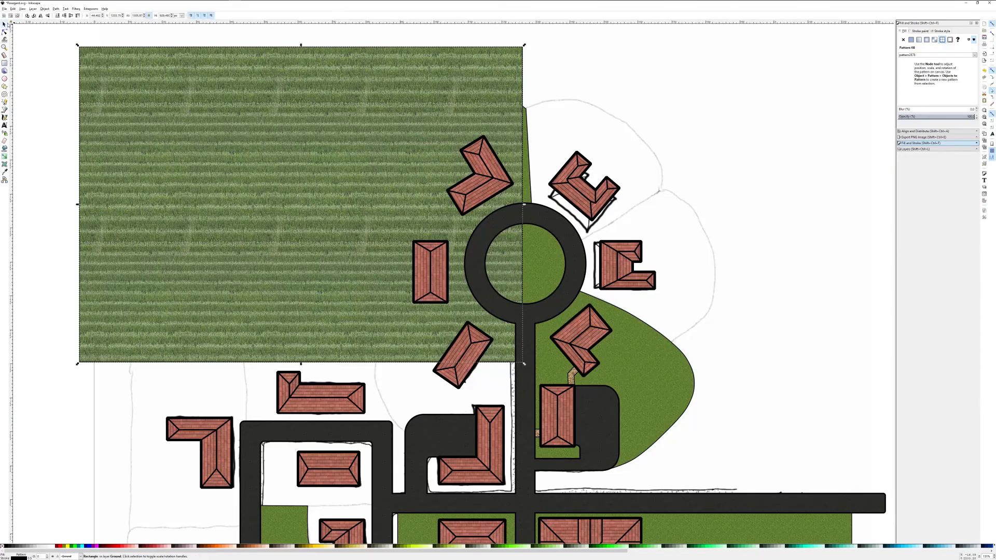
click(64, 16)
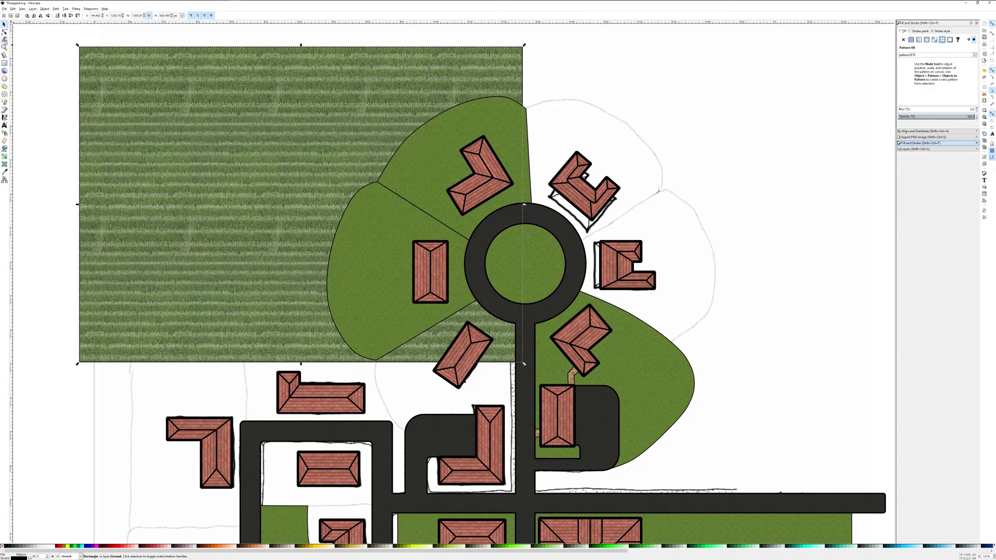
Trace a closed outline slightly outside the two western petal plots, closing it below the west plot and along the roundabout's vertical centreline
click(5, 109)
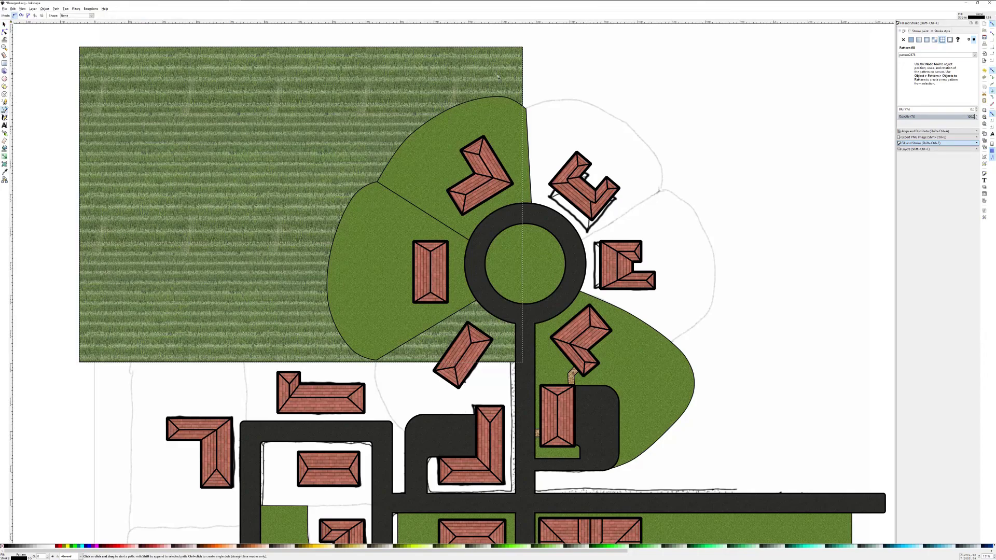
click(526, 96)
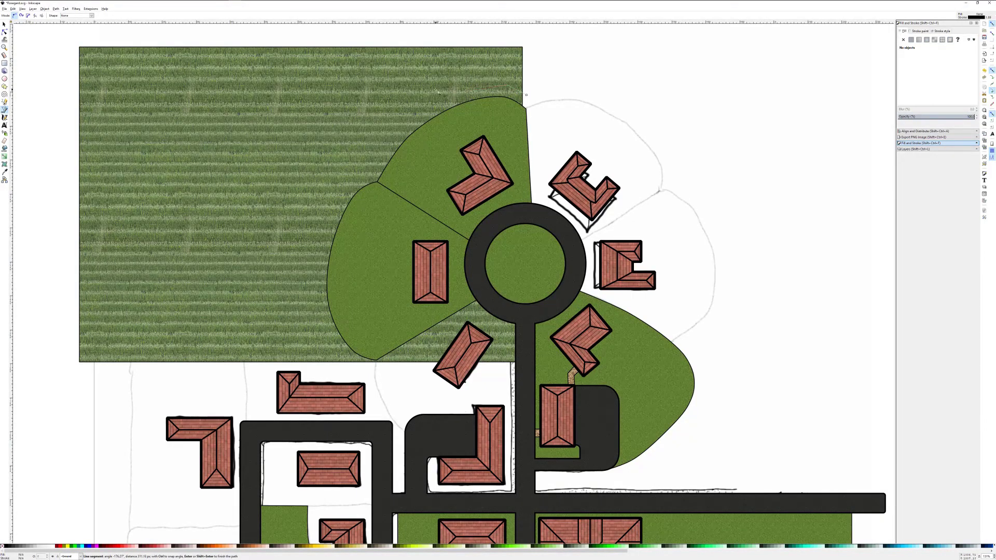
click(379, 158)
click(342, 190)
click(313, 276)
click(342, 368)
click(522, 370)
click(527, 96)
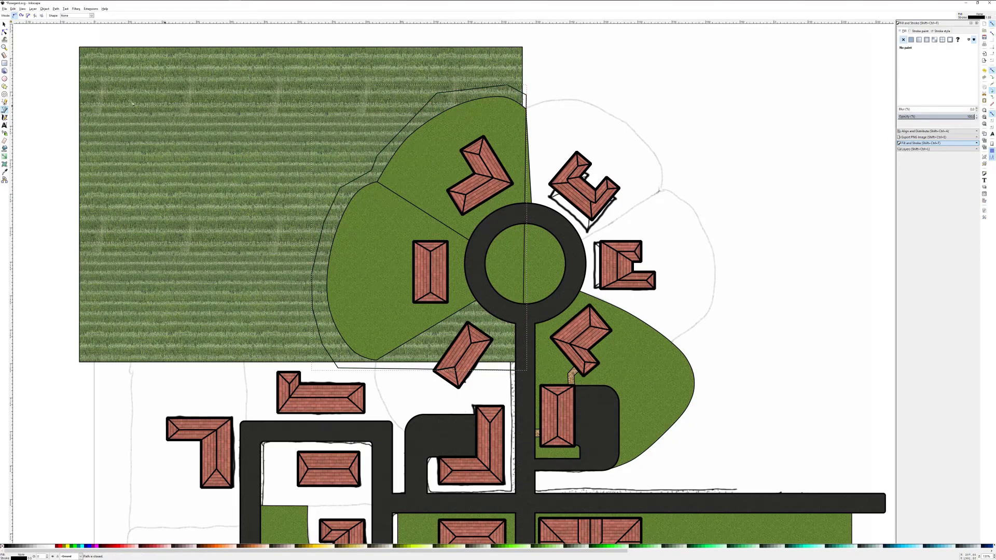
Select the outer nodes of the new outline around the western plots and make them smooth so its edge curves
click(5, 32)
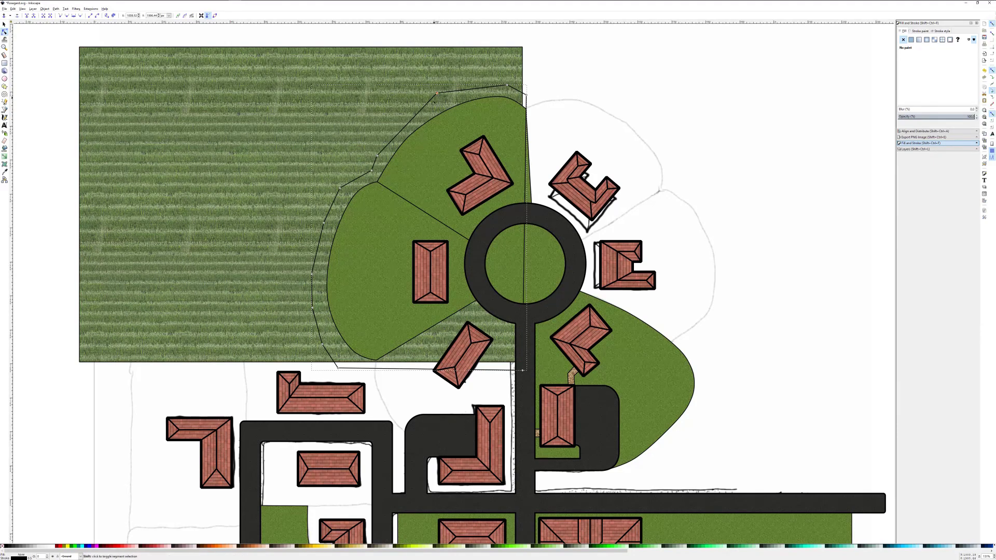
click(507, 86)
click(507, 85)
click(438, 94)
shift+click(377, 155)
shift+click(340, 188)
shift+click(339, 188)
shift+click(323, 223)
shift+click(311, 274)
shift+click(312, 308)
shift+click(322, 344)
shift+click(322, 344)
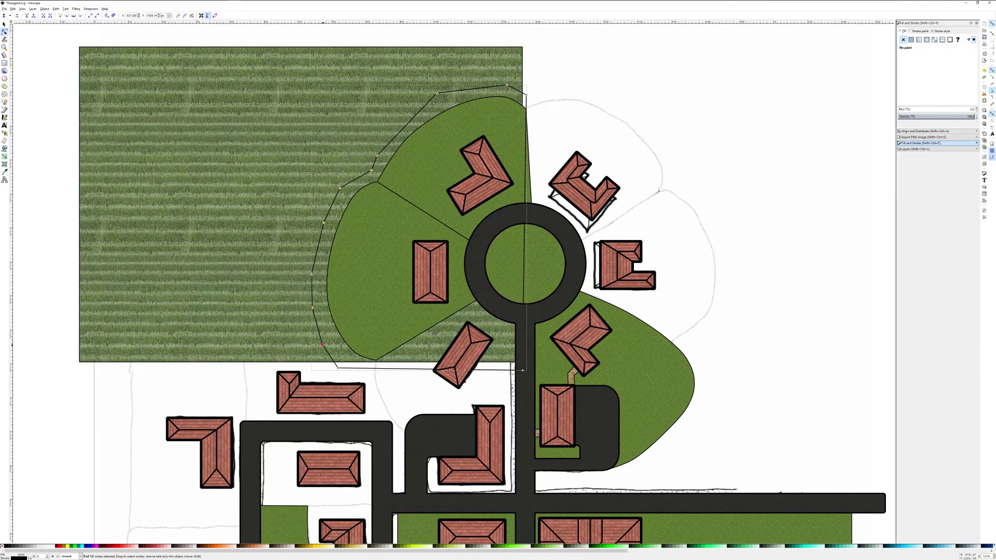
click(75, 15)
key(ctrl+s)
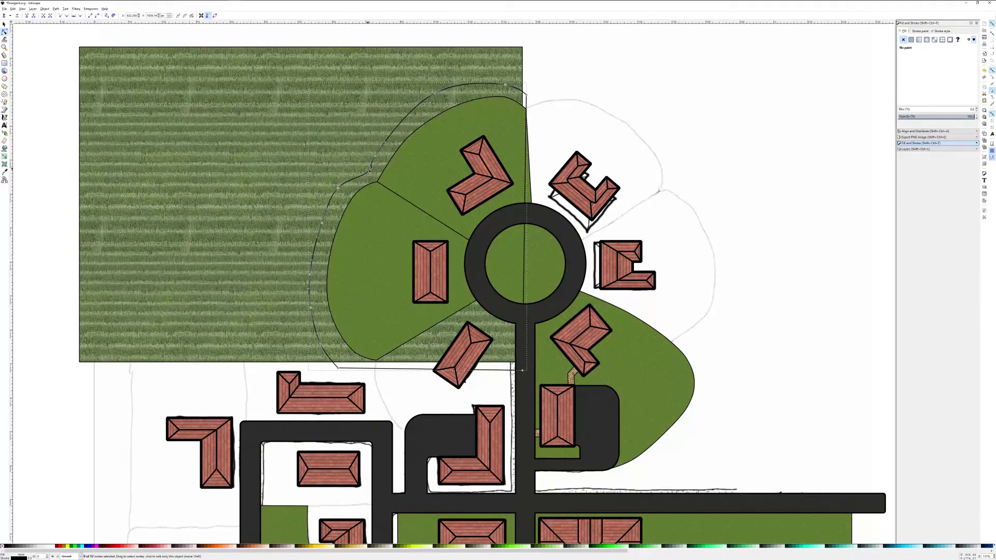
Reposition the outline's nodes at the notch between the northwest and west plots so the border follows both petals
click(394, 152)
click(377, 155)
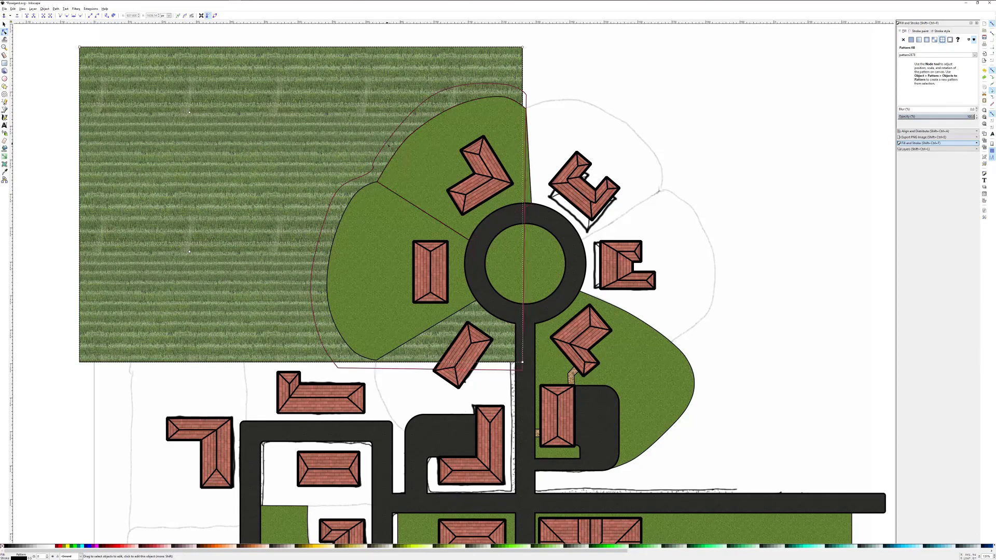
click(377, 155)
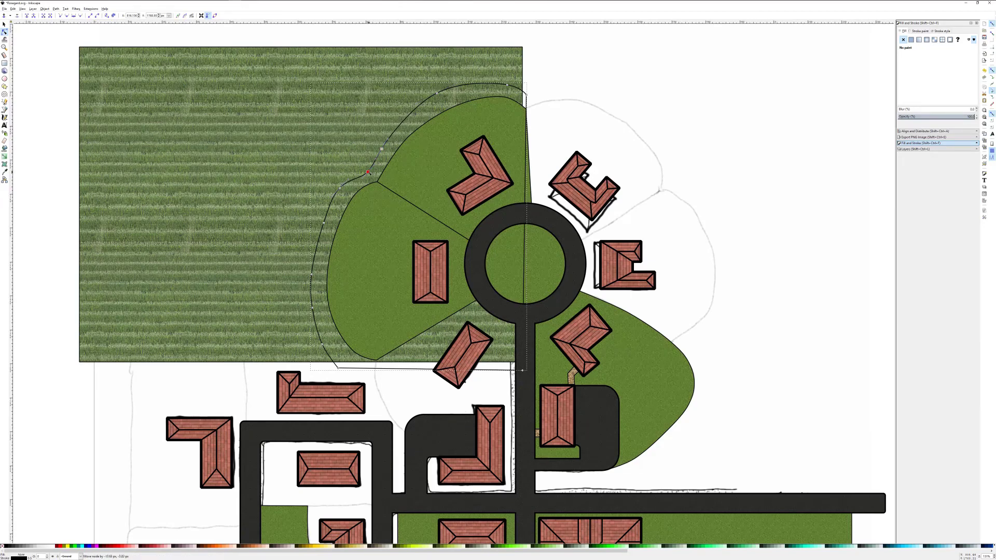
drag(341, 187, 342, 189)
Move the outline's southwest and west nodes inward to even out the border strip around the west plot
click(312, 308)
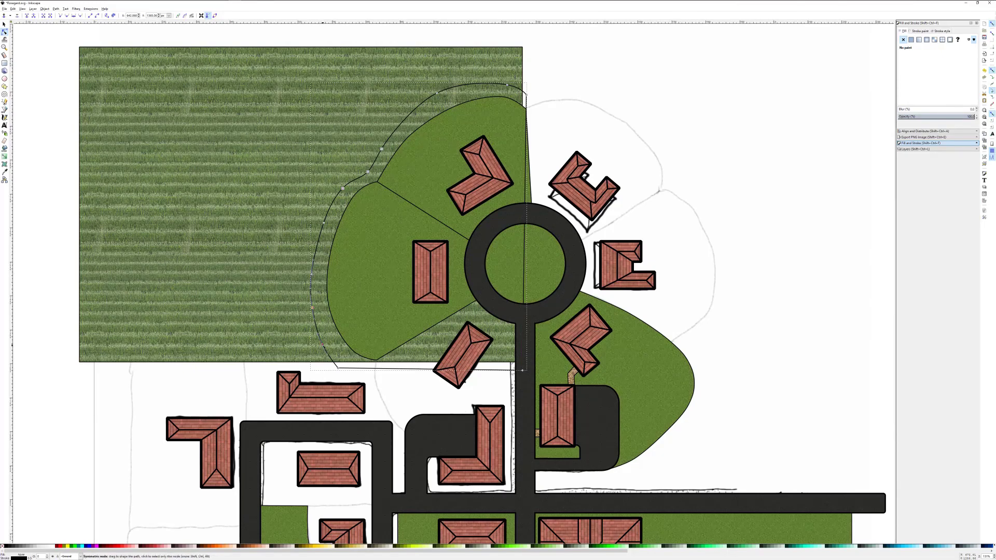
drag(323, 345, 353, 368)
drag(312, 308, 315, 305)
click(312, 276)
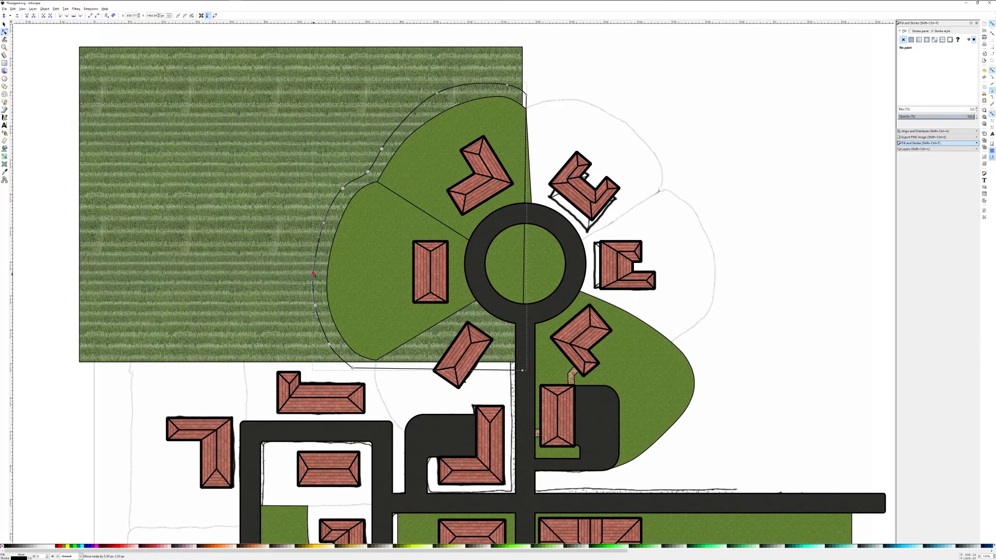
Adjust the outline's upper nodes above the northwest plot to keep the border strip an even width
scroll(351, 247, down, 1)
scroll(351, 228, down, 10)
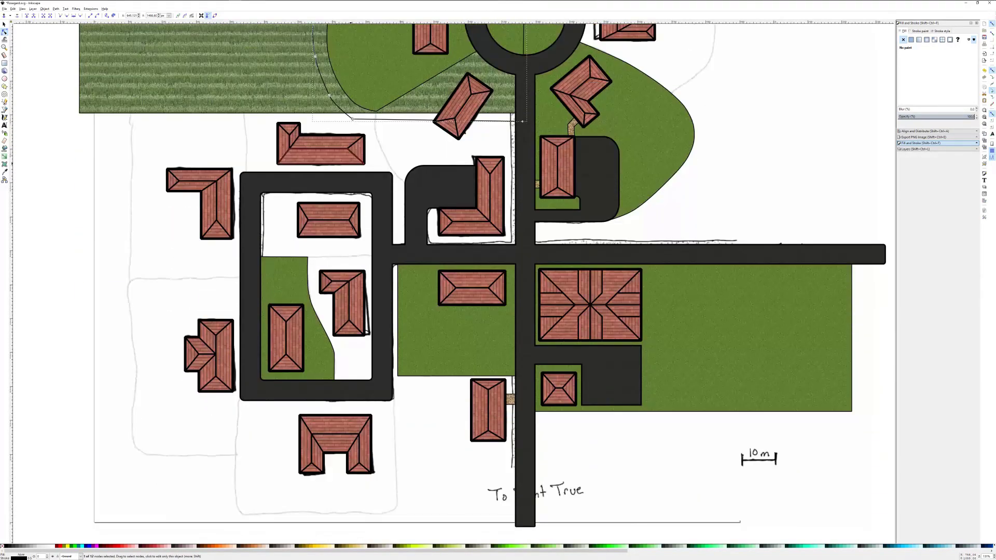
scroll(351, 228, up, 7)
scroll(351, 228, up, 5)
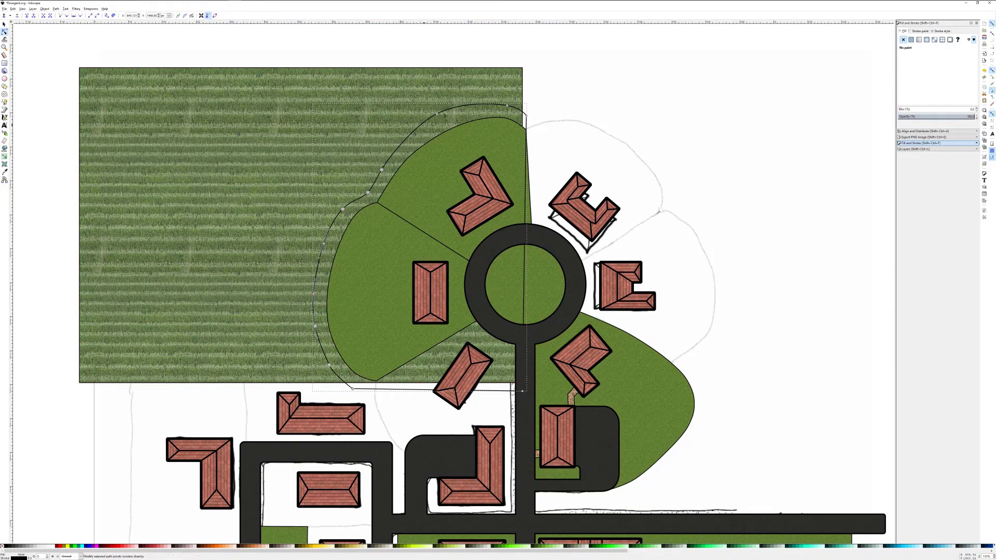
click(437, 114)
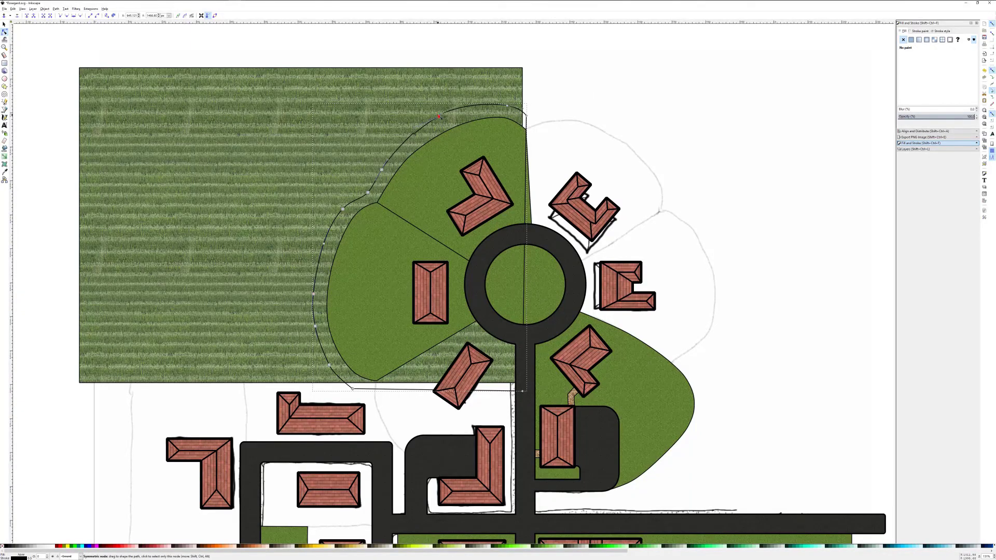
click(507, 107)
Fill the outline around the western plots with the tan gravel pattern and lower it beneath the grass plots, keeping it above the field
click(943, 40)
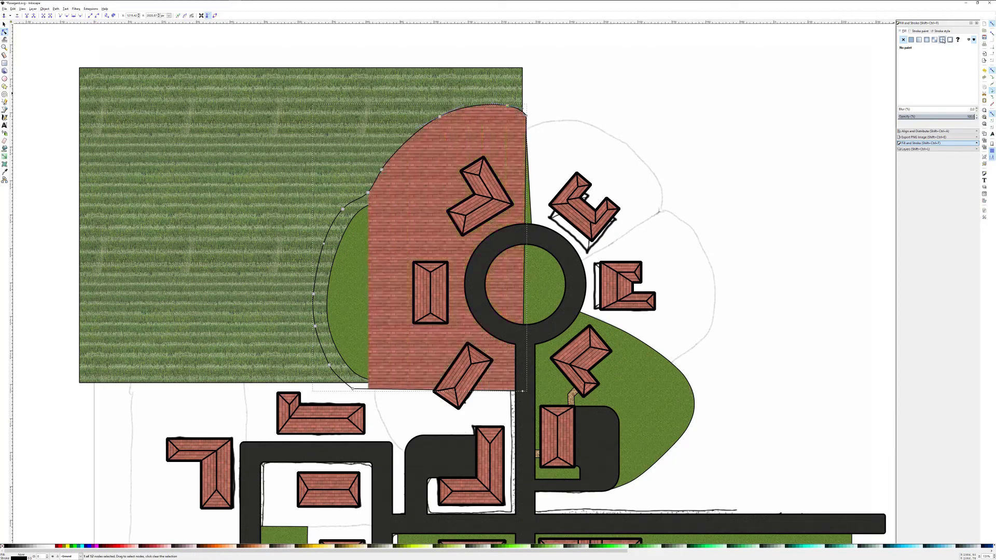
click(929, 55)
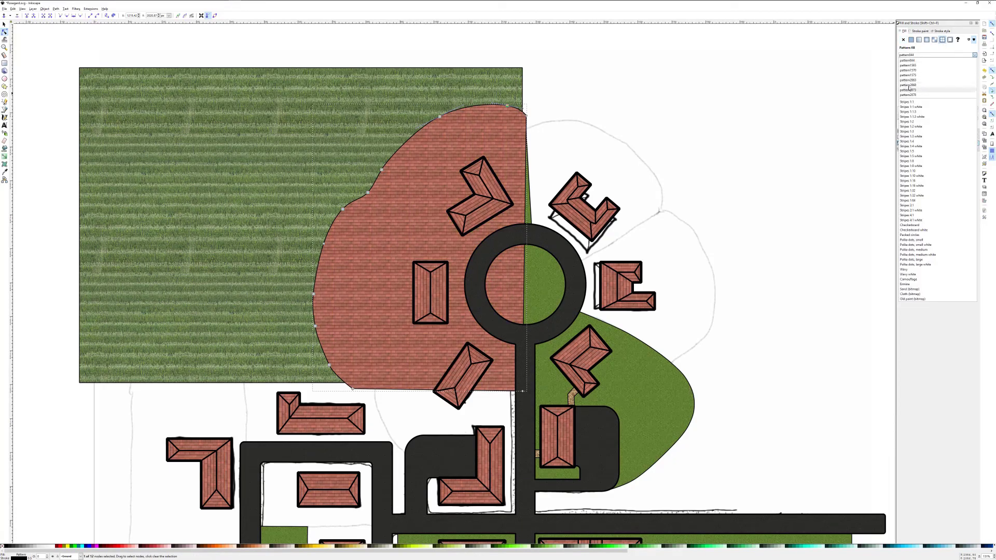
click(908, 85)
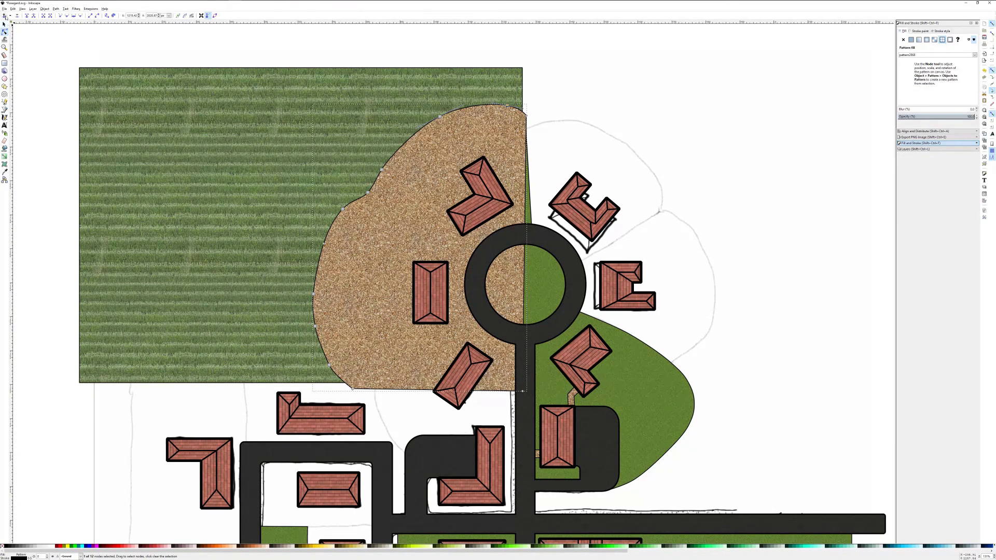
click(4, 24)
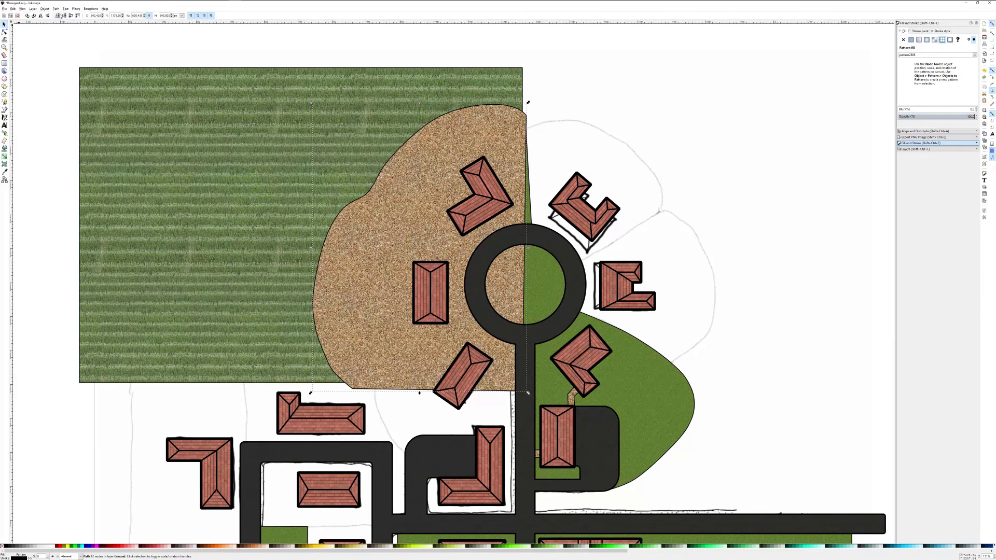
click(64, 15)
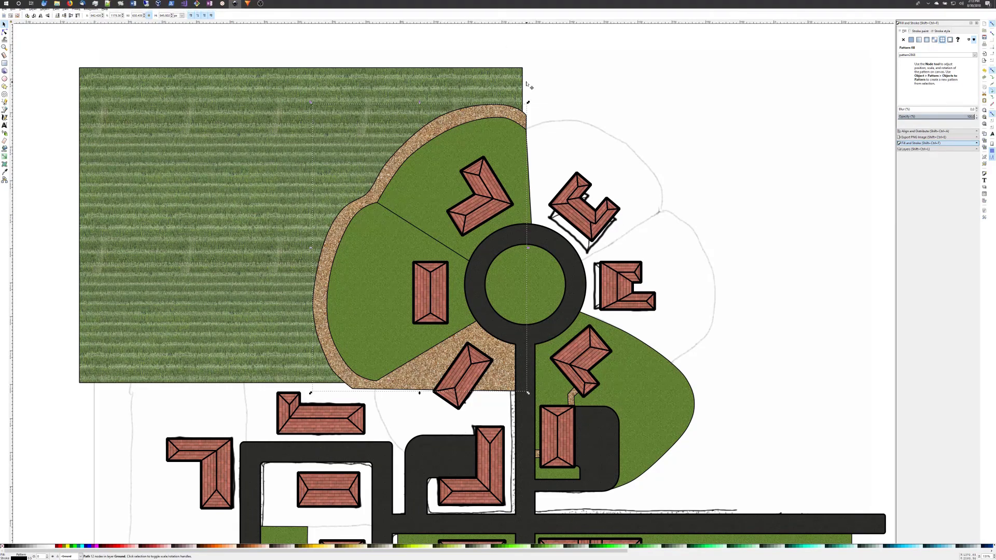
scroll(527, 84, down, 8)
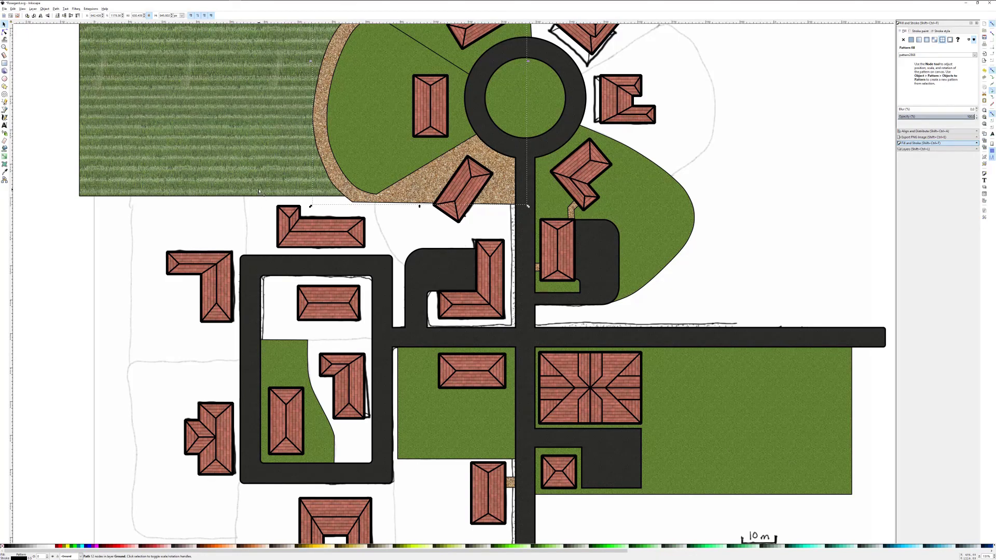
scroll(259, 191, up, 4)
scroll(259, 191, down, 3)
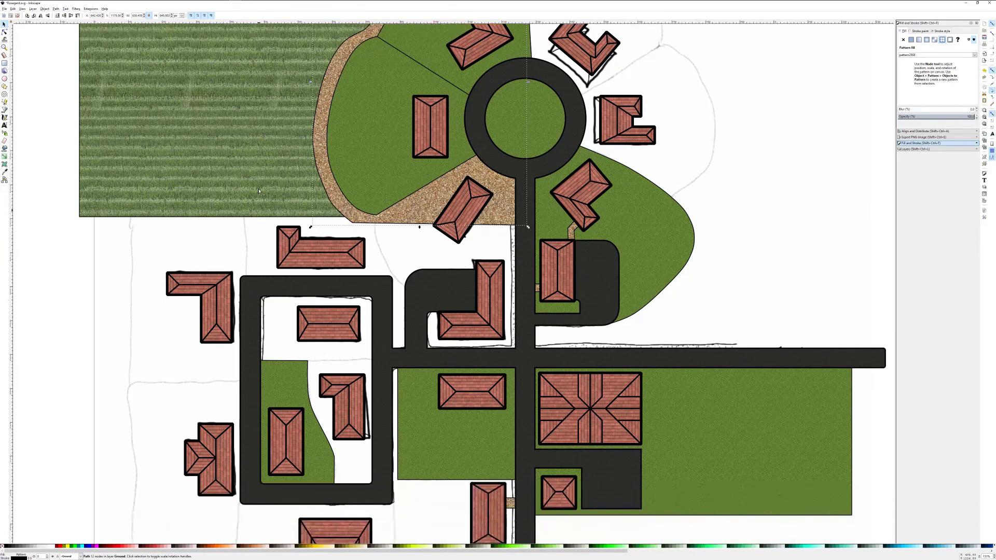
scroll(303, 222, up, 9)
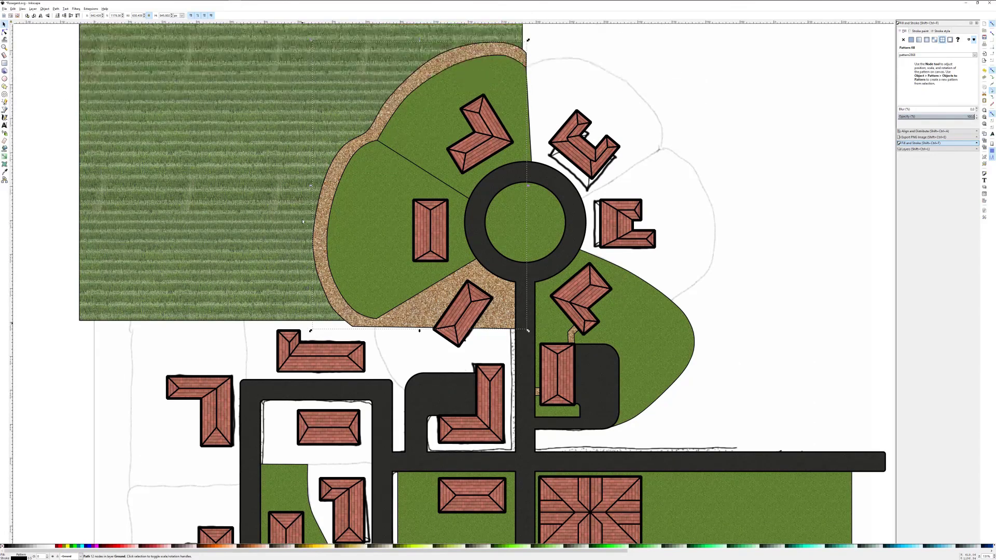
scroll(303, 222, down, 1)
scroll(303, 222, down, 1)
scroll(302, 222, up, 1)
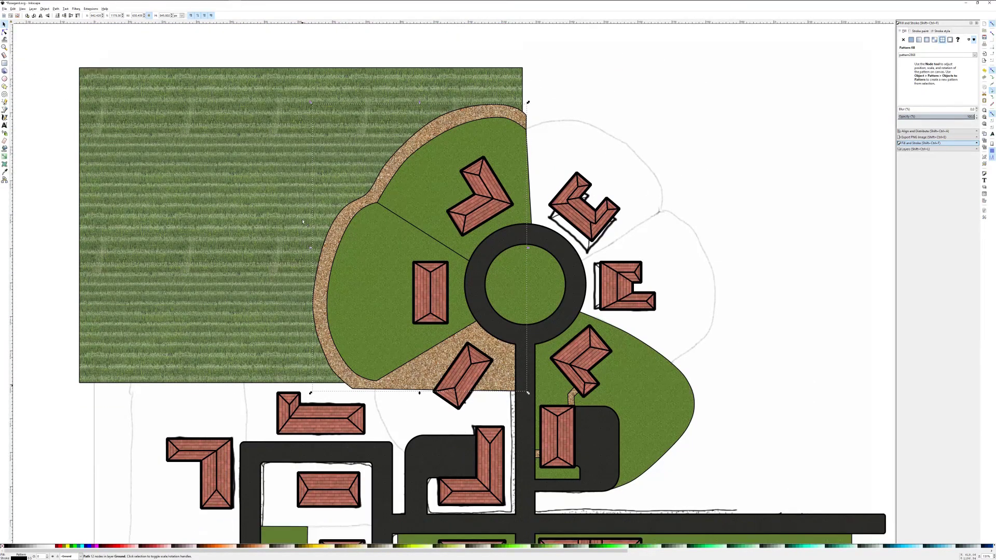
scroll(303, 222, down, 10)
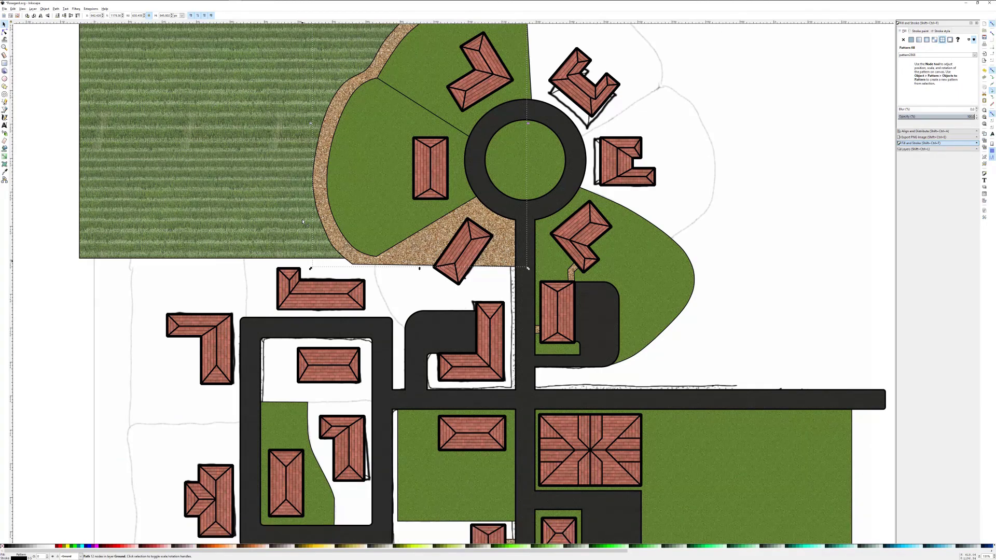
scroll(302, 222, up, 8)
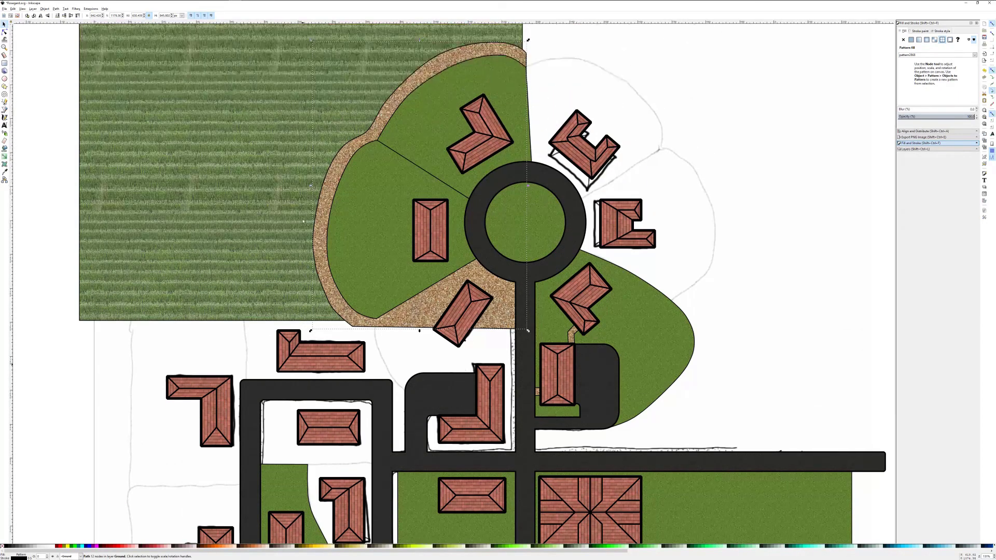
Try embedding the 1.jpg tree image from the trees and shrubs folder into the map, and delete it
click(6, 10)
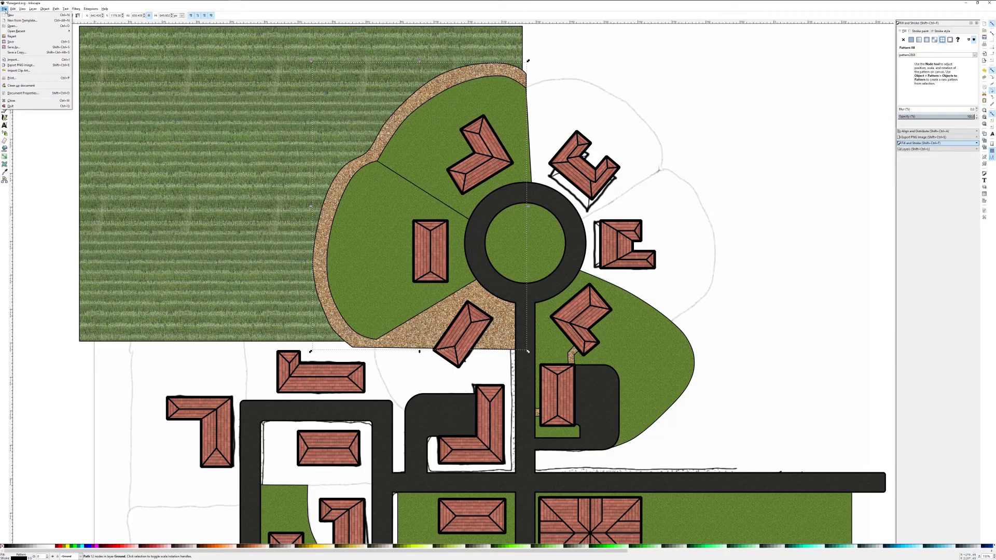
click(17, 63)
key(ctrl+i)
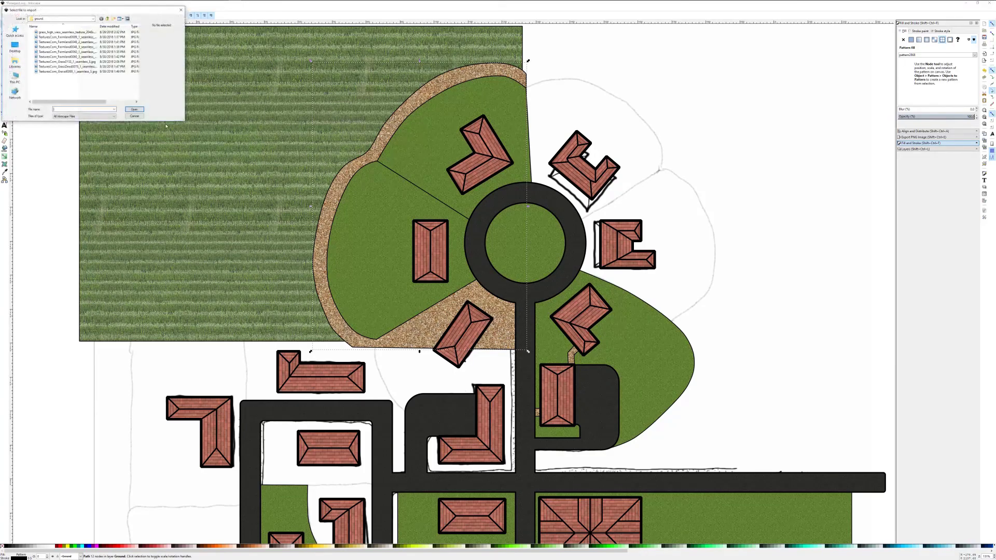
click(108, 19)
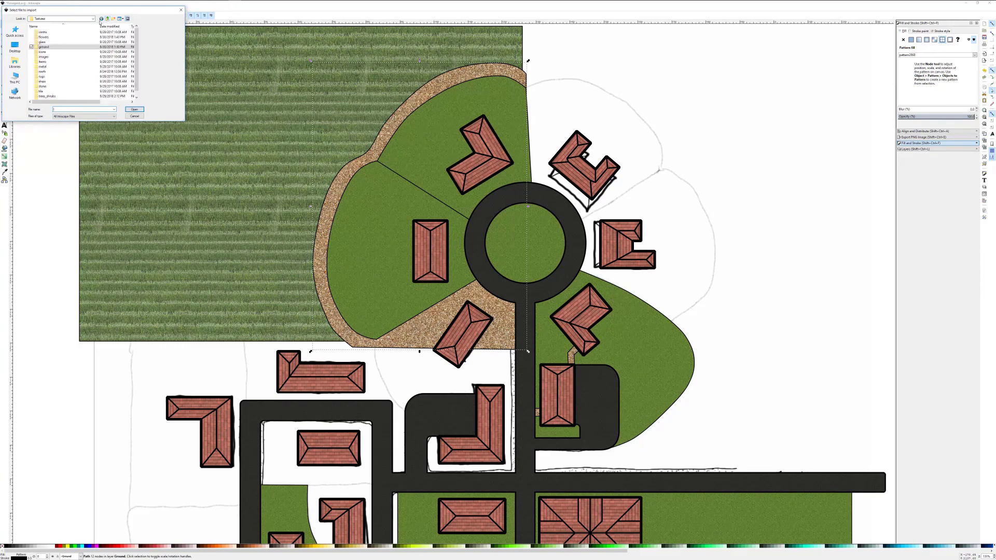
double_click(48, 97)
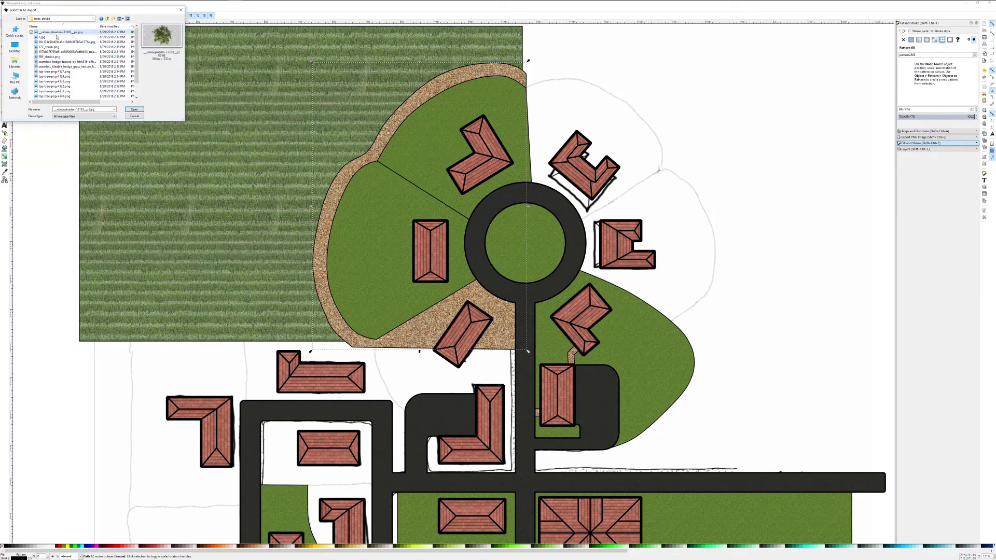
click(56, 37)
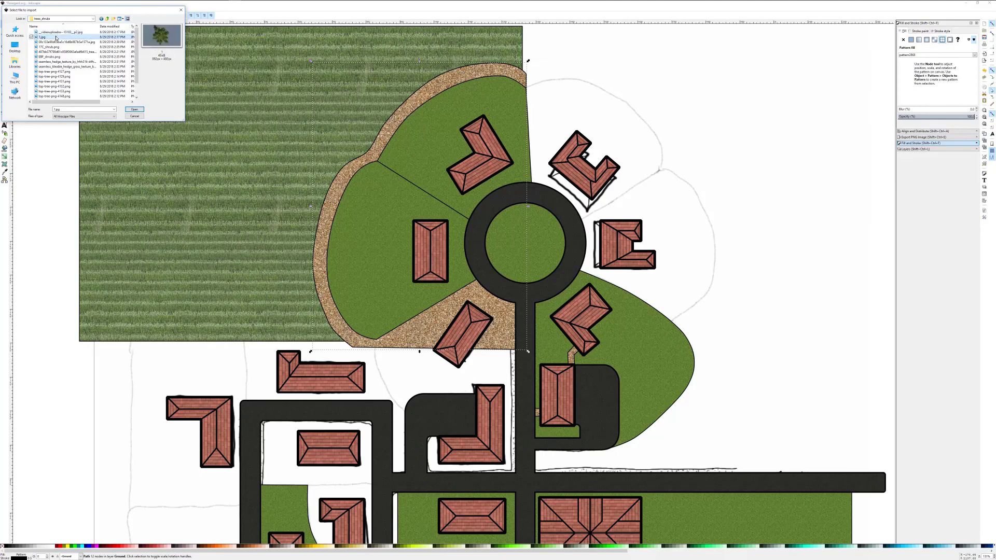
double_click(97, 38)
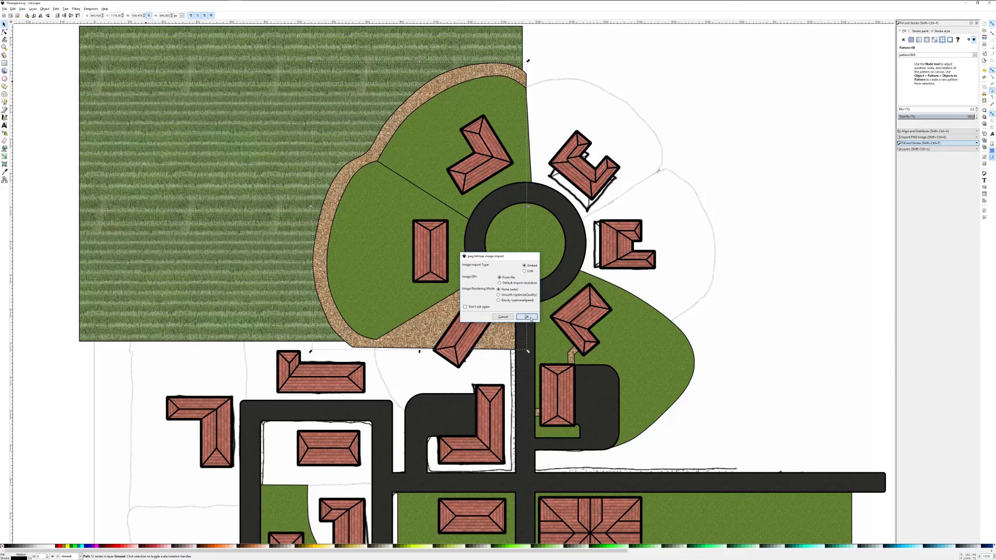
click(529, 318)
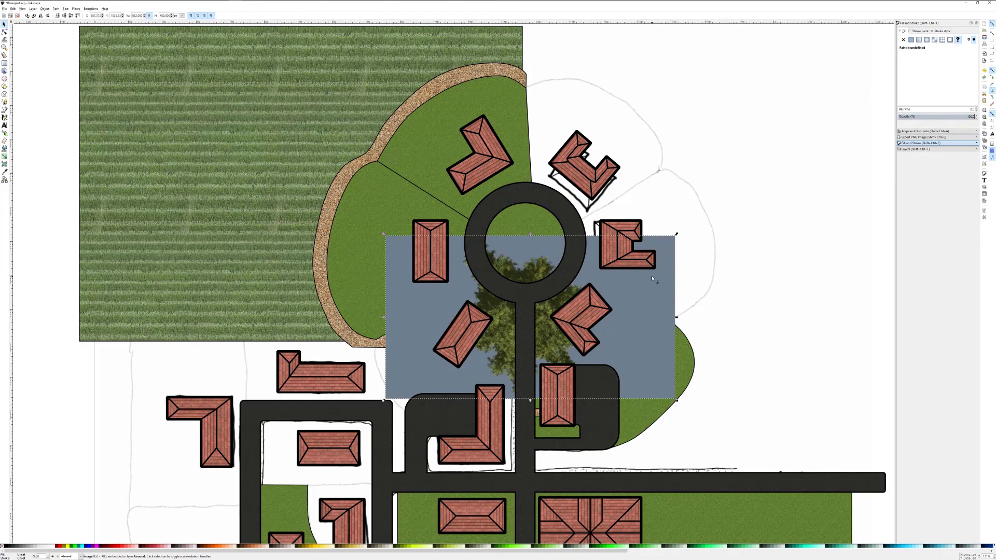
key(Delete)
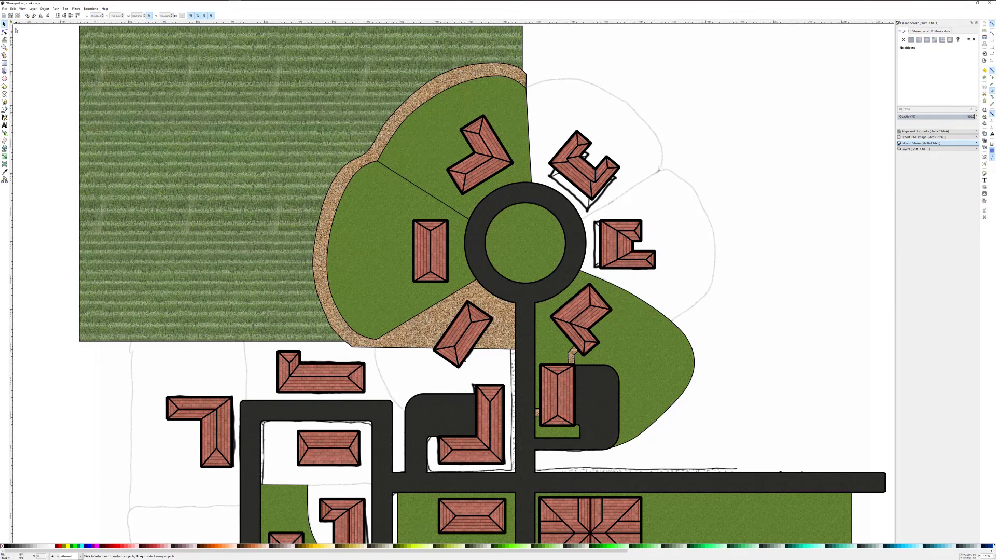
Preview the tree and shrub images and import top-tree-png-4127.png as an embedded image
click(4, 9)
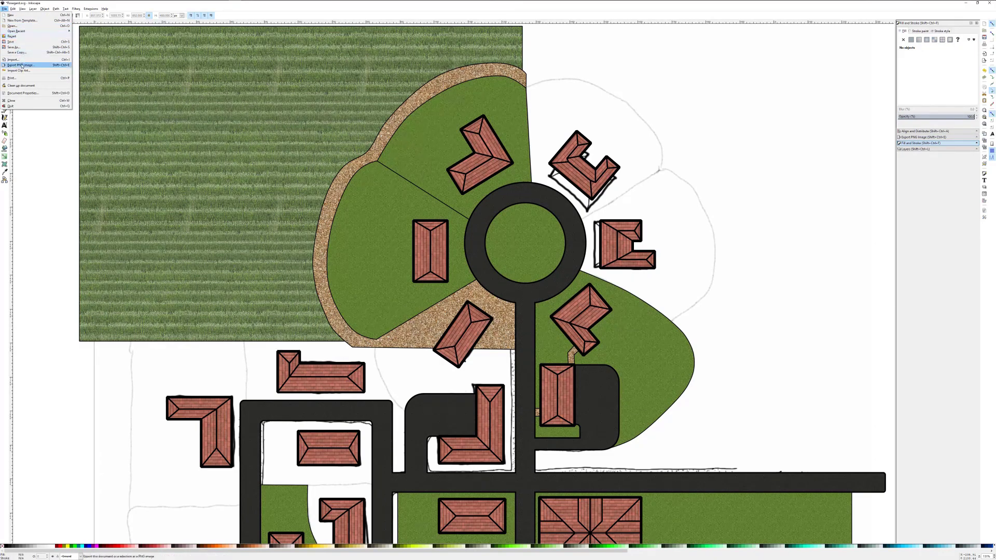
click(18, 42)
key(ctrl+i)
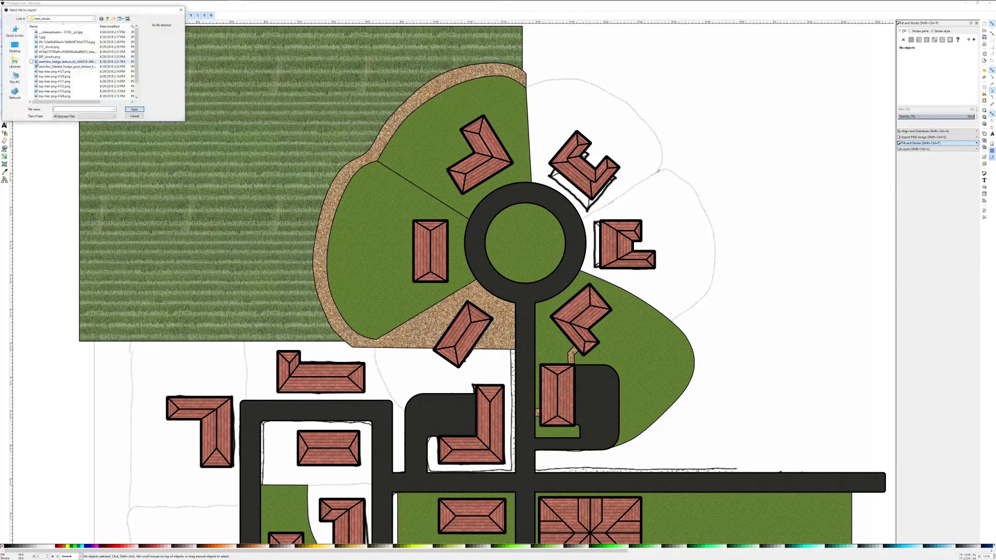
click(50, 56)
click(46, 52)
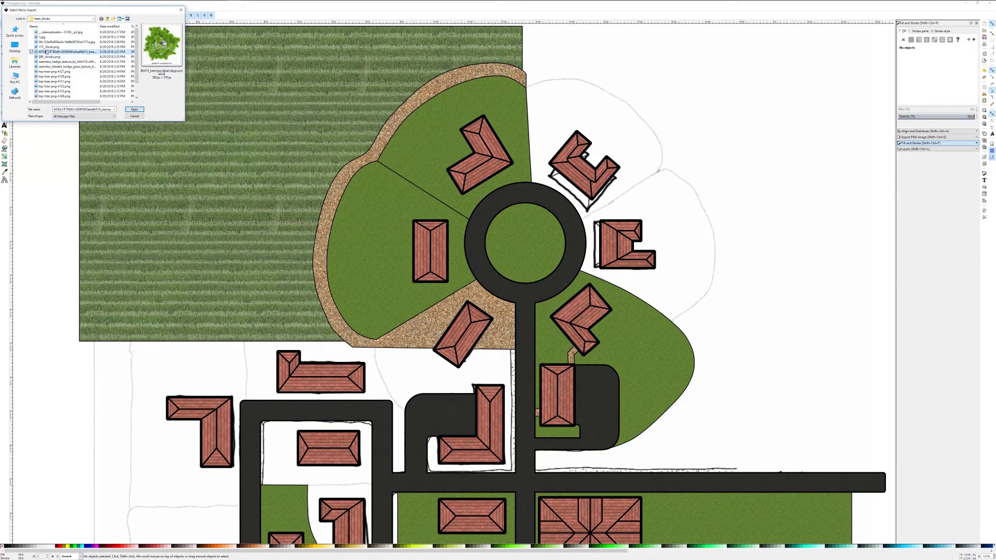
click(48, 46)
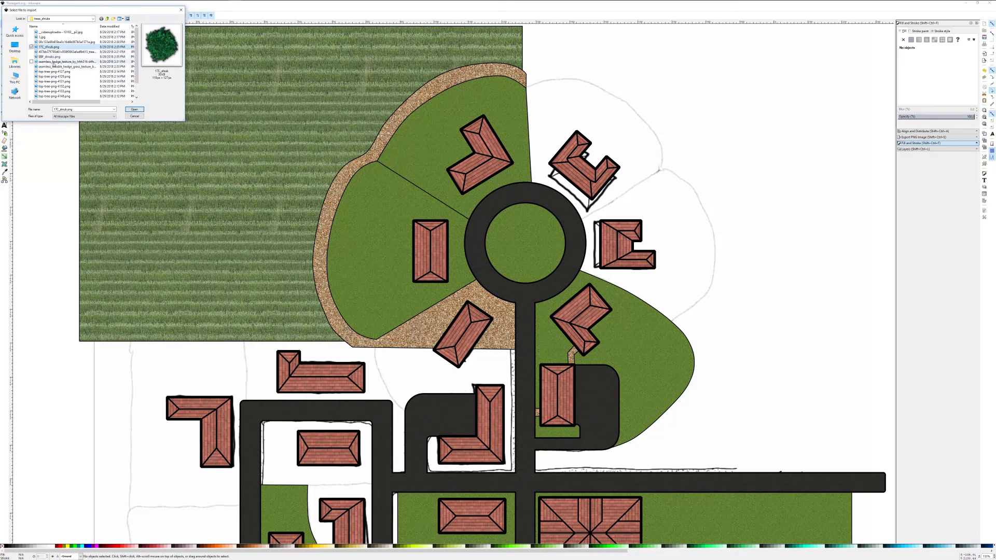
click(52, 61)
click(54, 67)
click(54, 72)
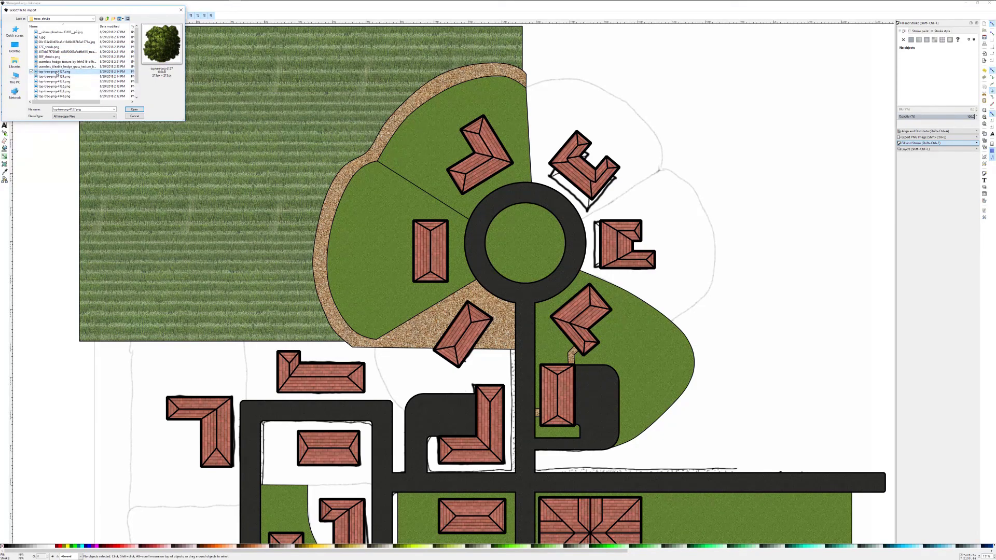
double_click(56, 72)
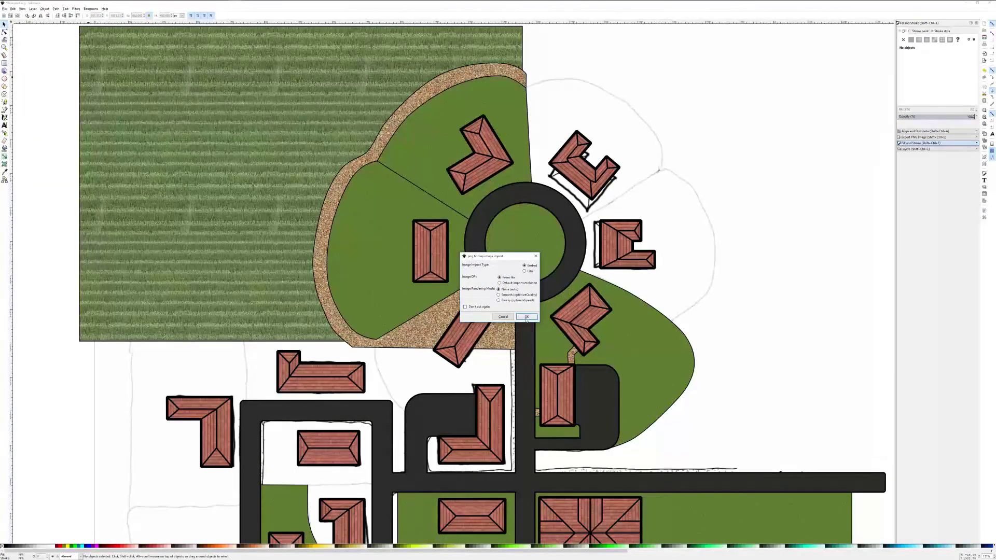
click(526, 316)
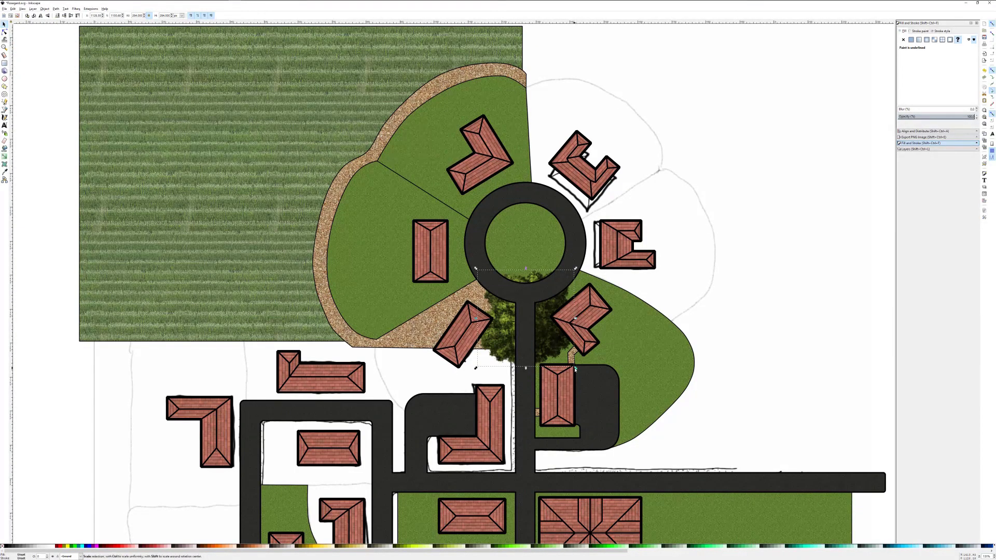
Move the imported tree onto the northwest plot and scale it down to fit the plot's western corner
click(926, 149)
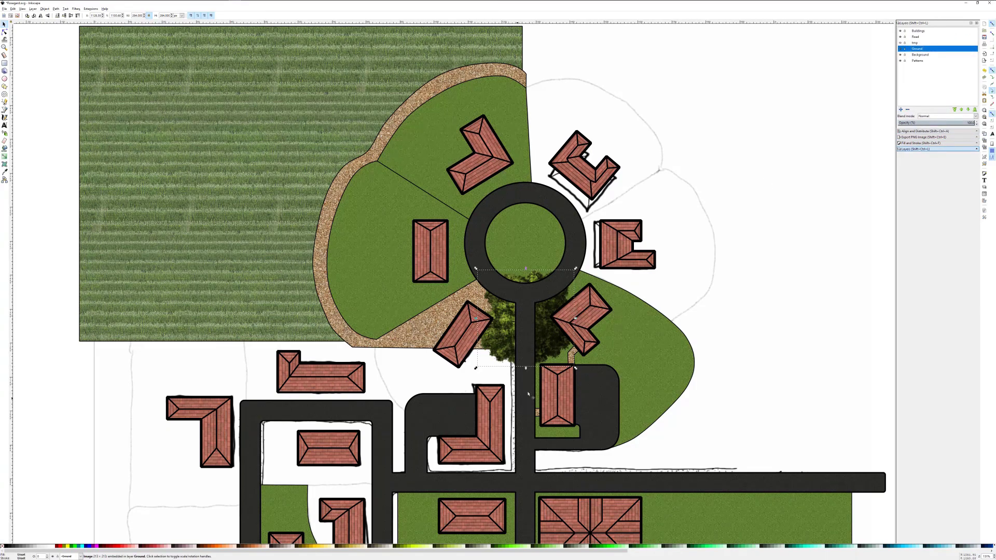
drag(553, 336, 447, 150)
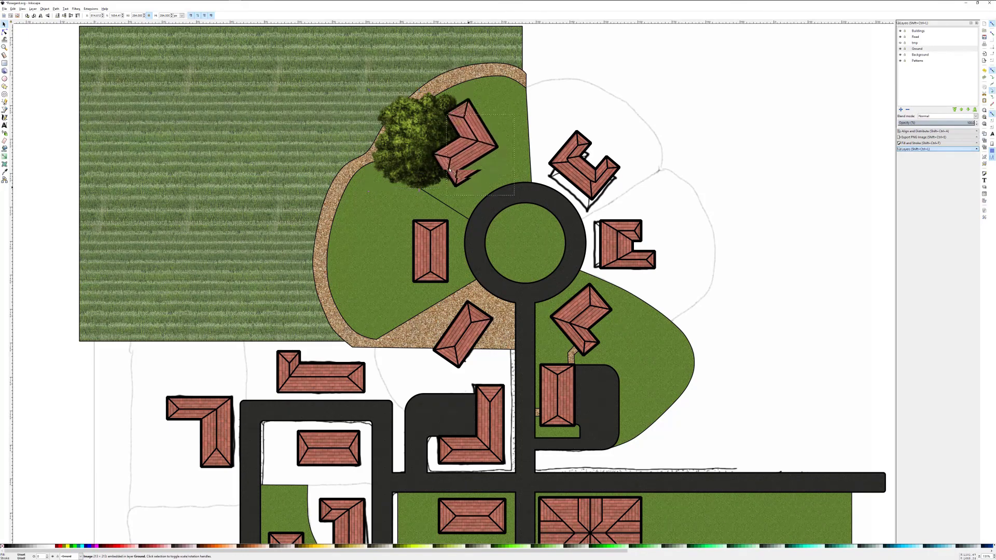
click(443, 164)
click(415, 164)
drag(469, 191, 408, 158)
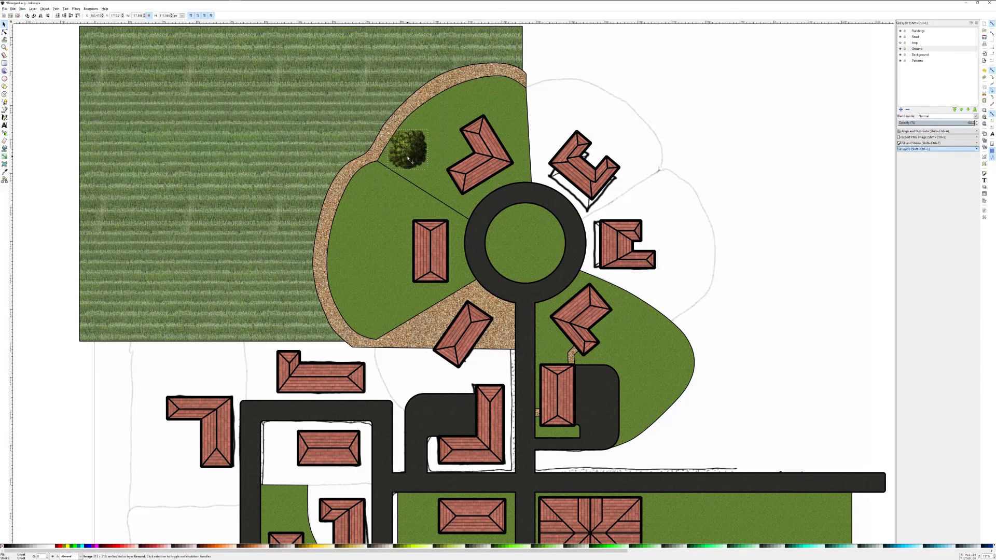
Duplicate the tree and place a rotated copy just northeast of the original, undoing the accidental shift of the grass plot
key(ctrl+d)
drag(412, 156, 455, 129)
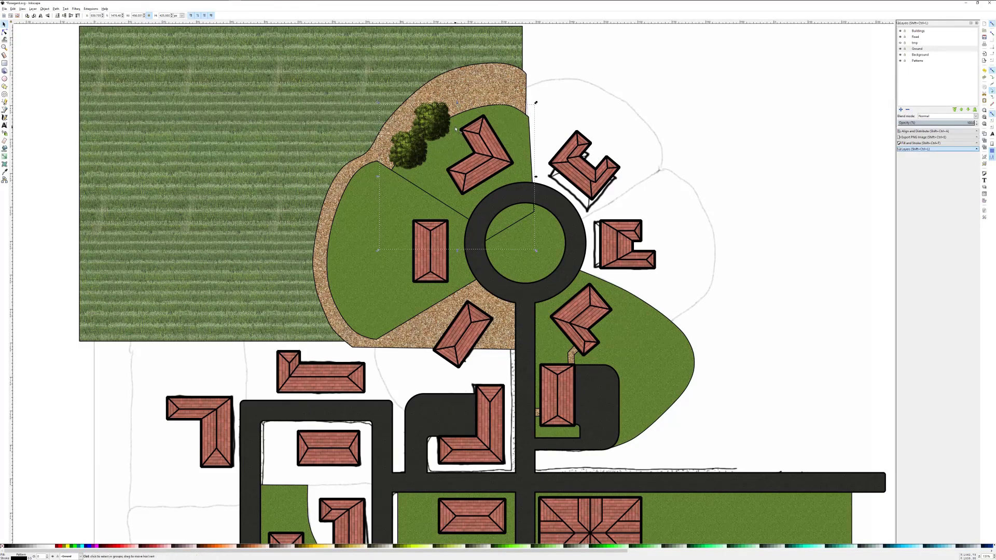
key(ctrl+z)
click(446, 114)
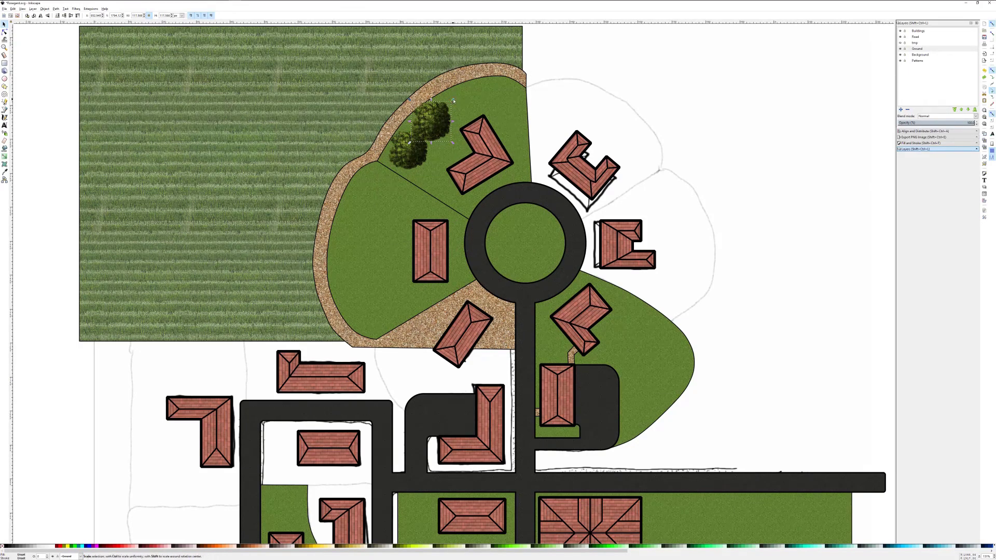
click(447, 114)
drag(454, 102, 434, 123)
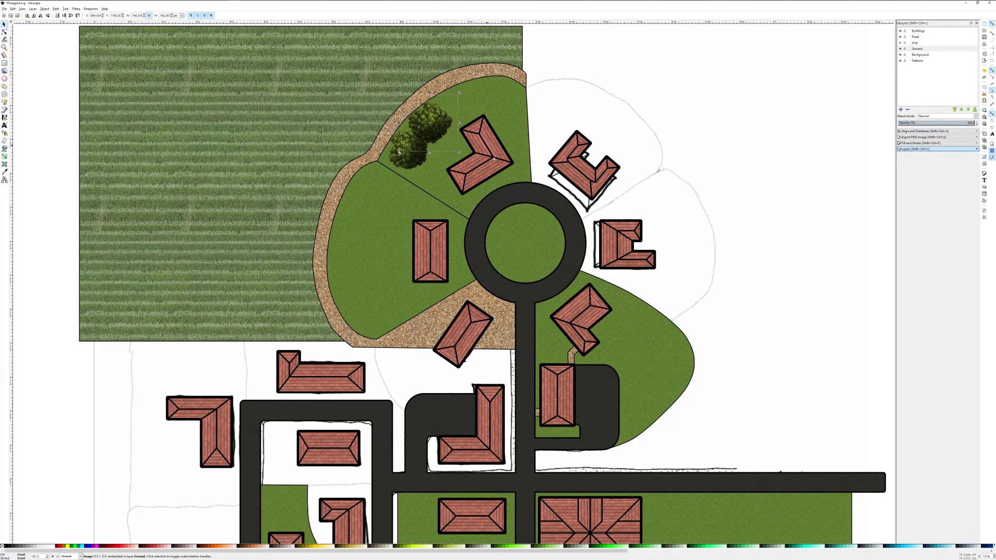
Move the duplicated tree from the northwest plot to the southern tip of the west plot
scroll(506, 217, down, 3)
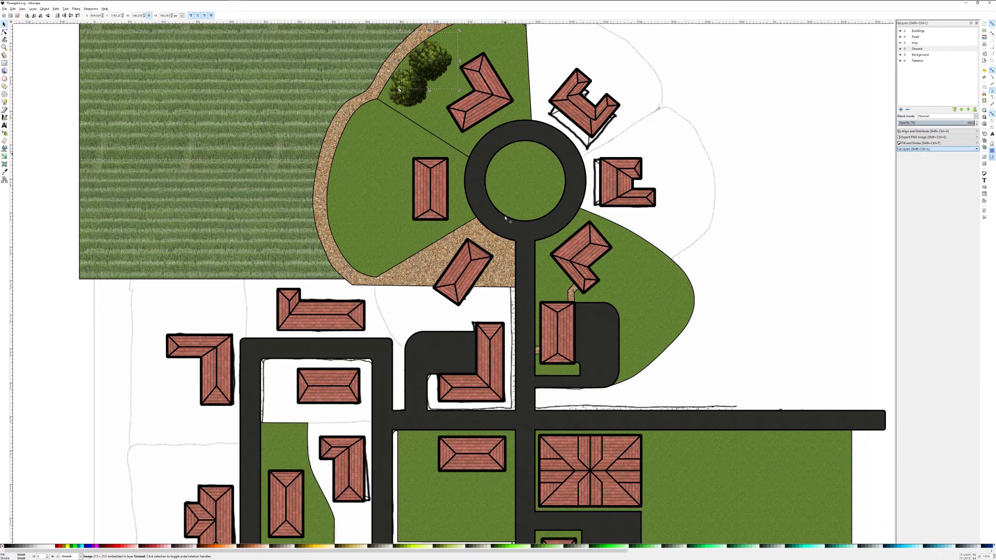
scroll(506, 217, up, 3)
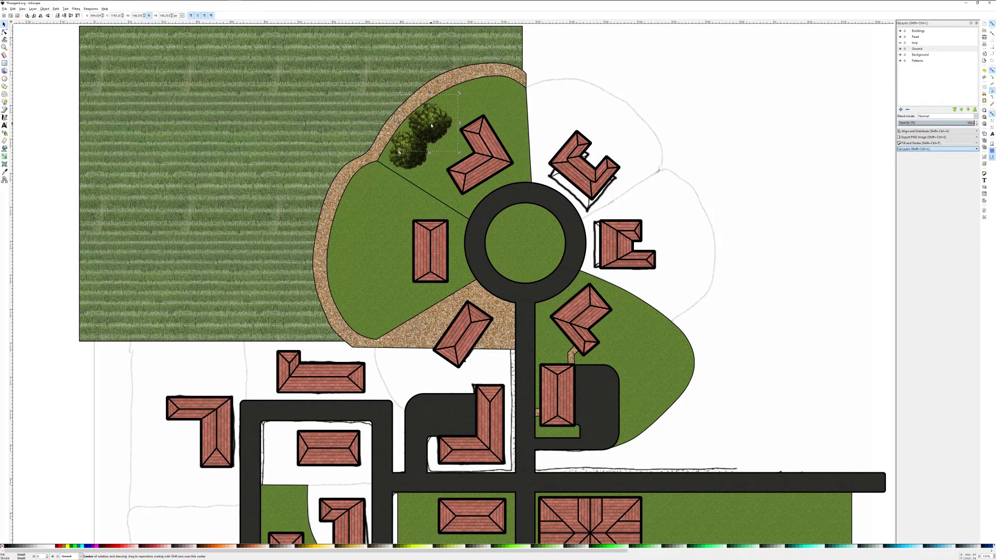
key(less)
key(less)
drag(434, 126, 377, 325)
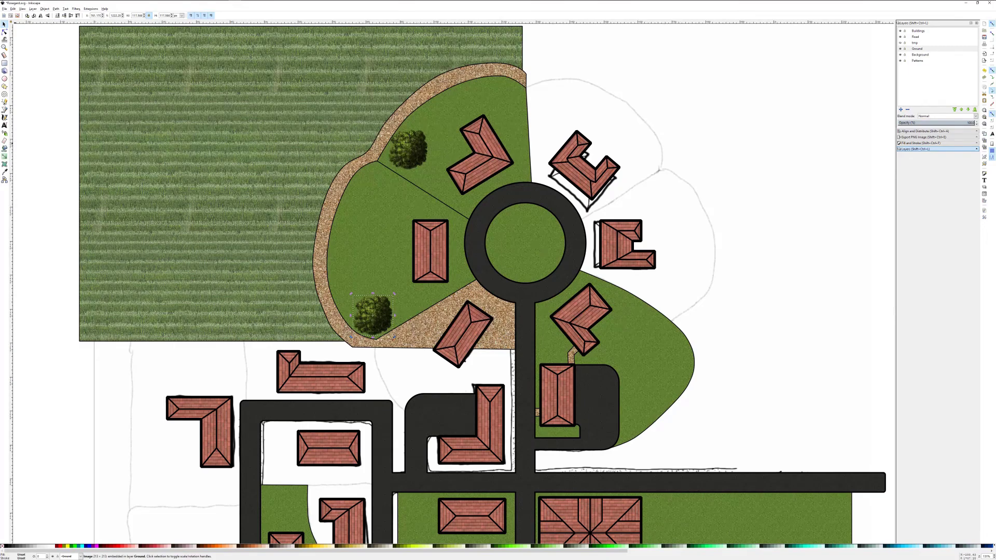
Preview more tree images, try embedding tree.jpg on the northwest plot, and delete it
click(5, 9)
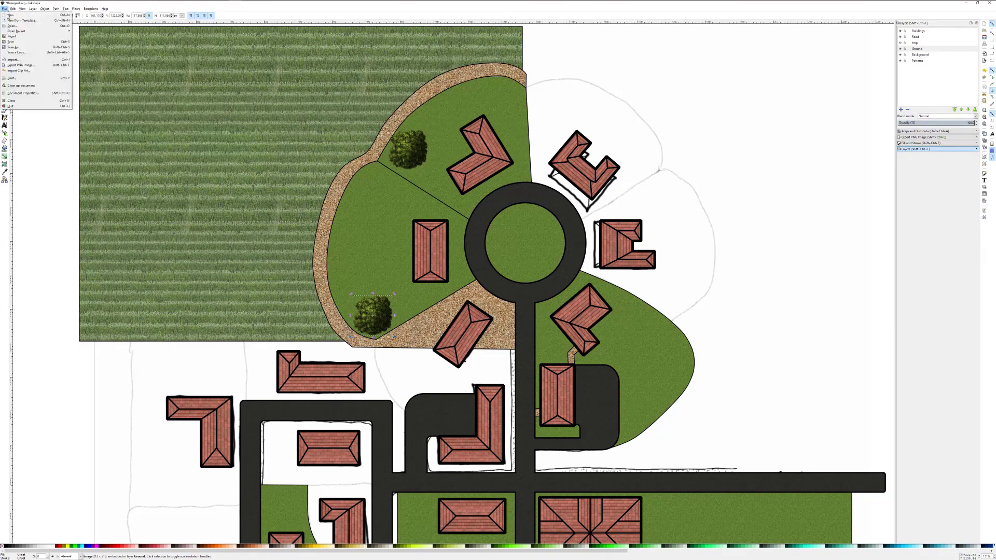
click(67, 92)
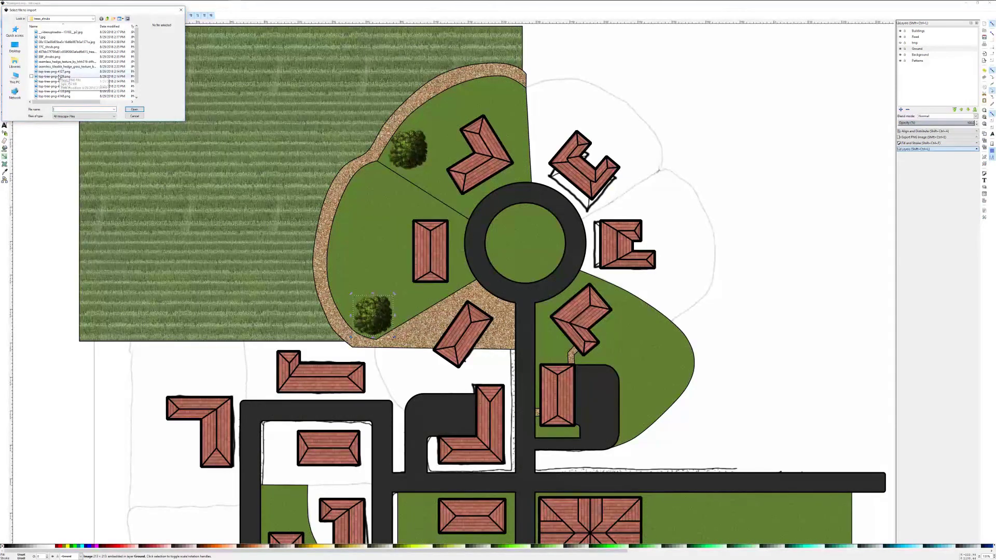
click(60, 77)
click(57, 81)
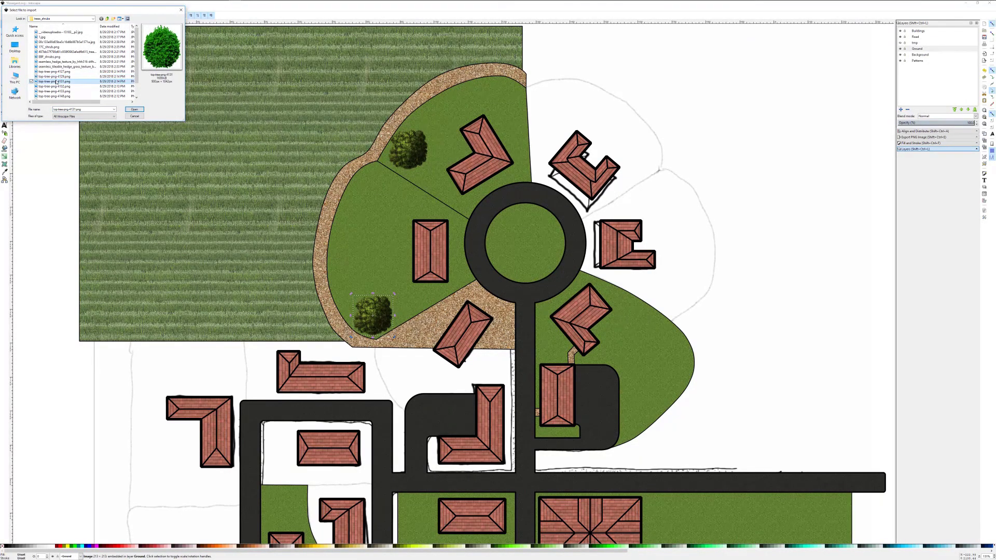
click(56, 86)
click(56, 91)
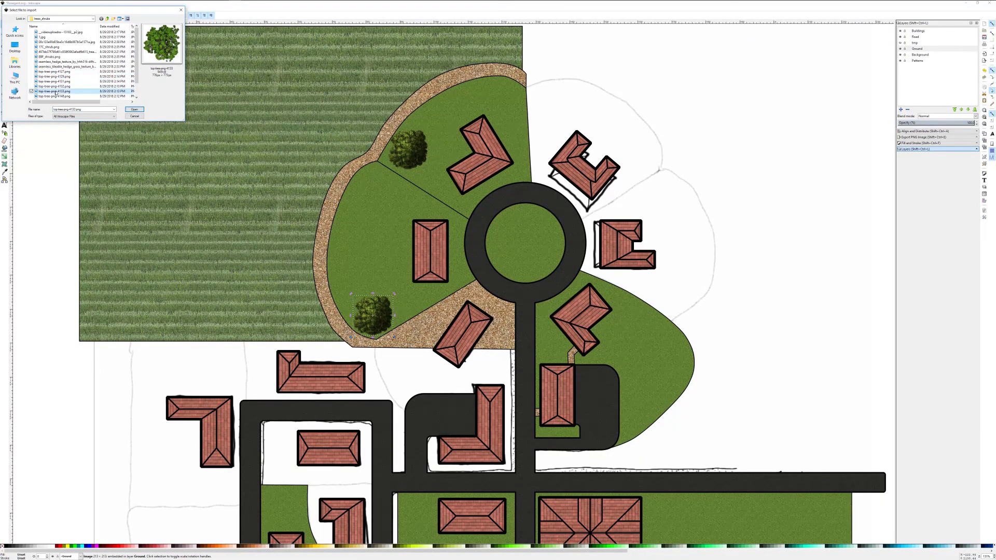
click(57, 96)
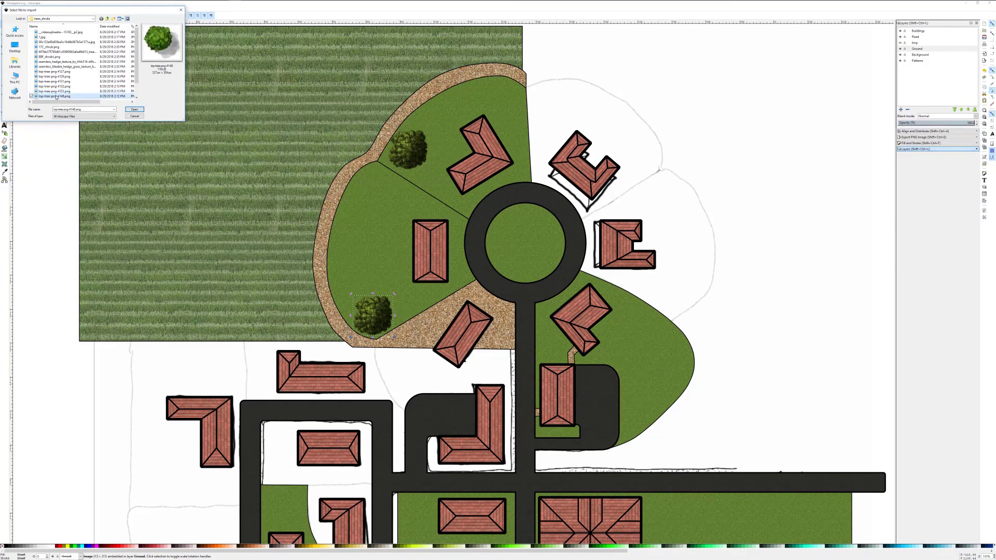
scroll(56, 97, down, 1)
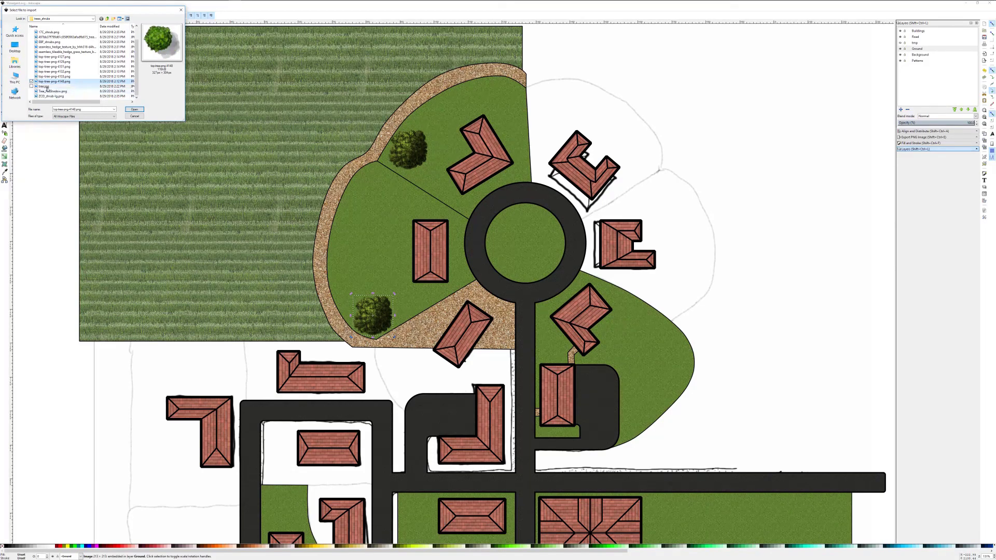
click(45, 86)
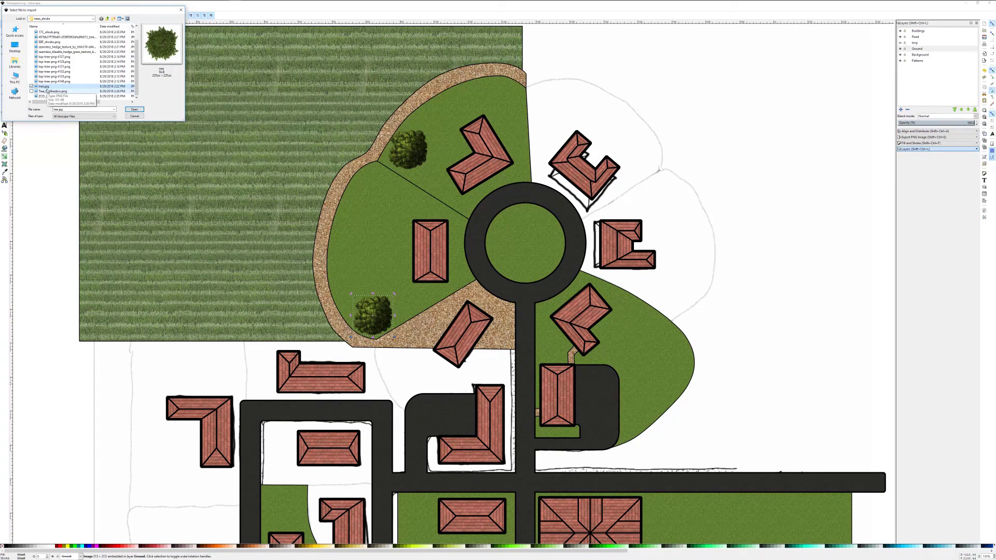
double_click(46, 89)
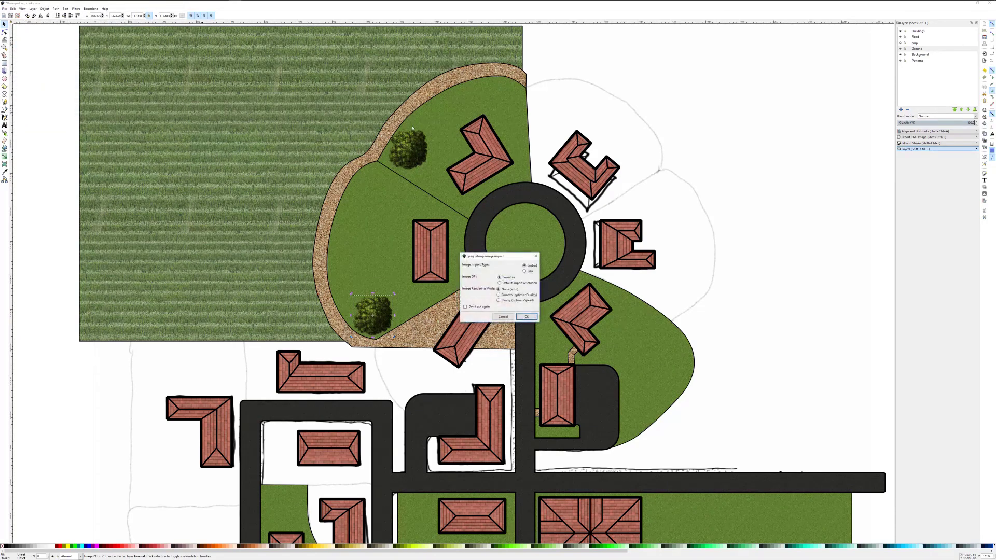
click(526, 317)
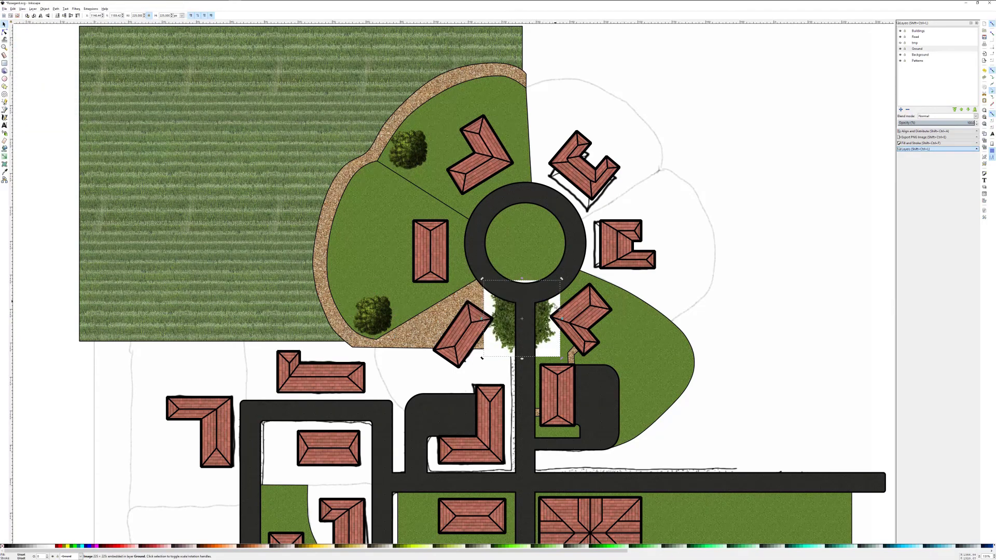
drag(542, 322, 515, 123)
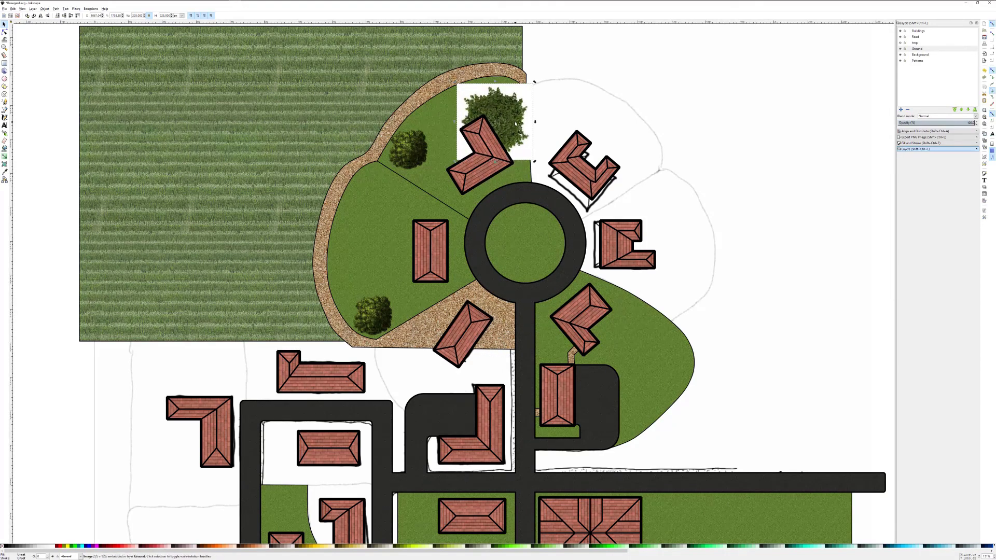
key(Delete)
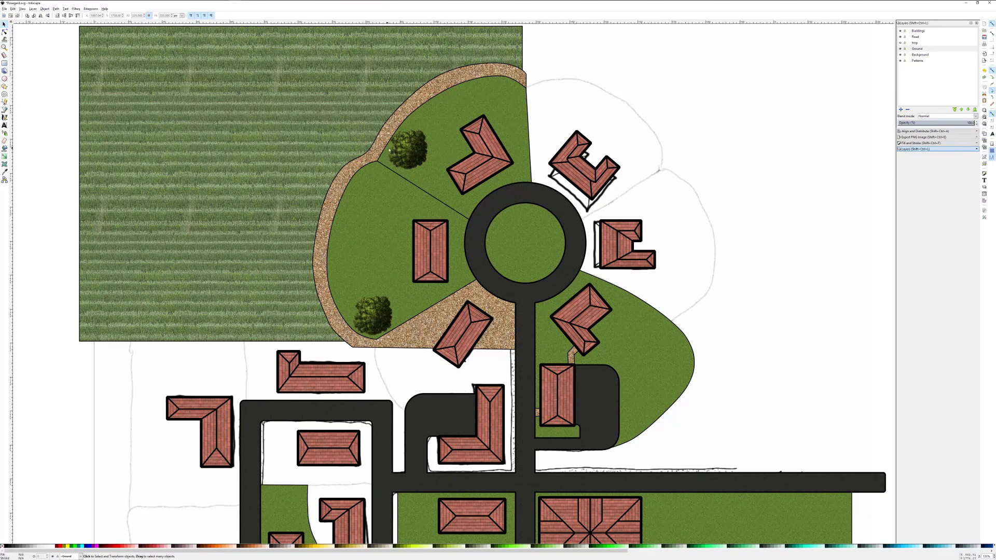
Add a new layer named Trees directly above the Road layer
click(405, 153)
click(915, 38)
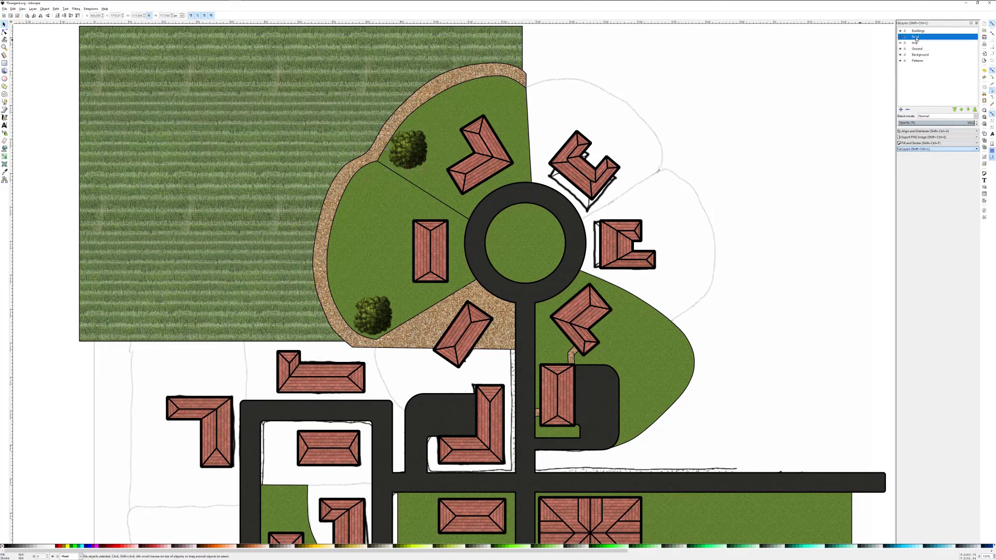
click(901, 109)
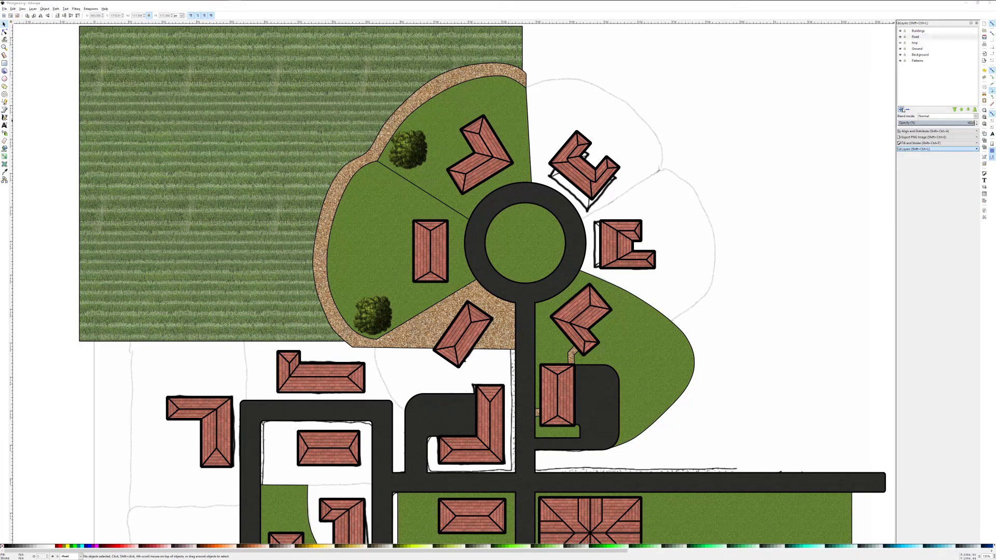
text(Tre)
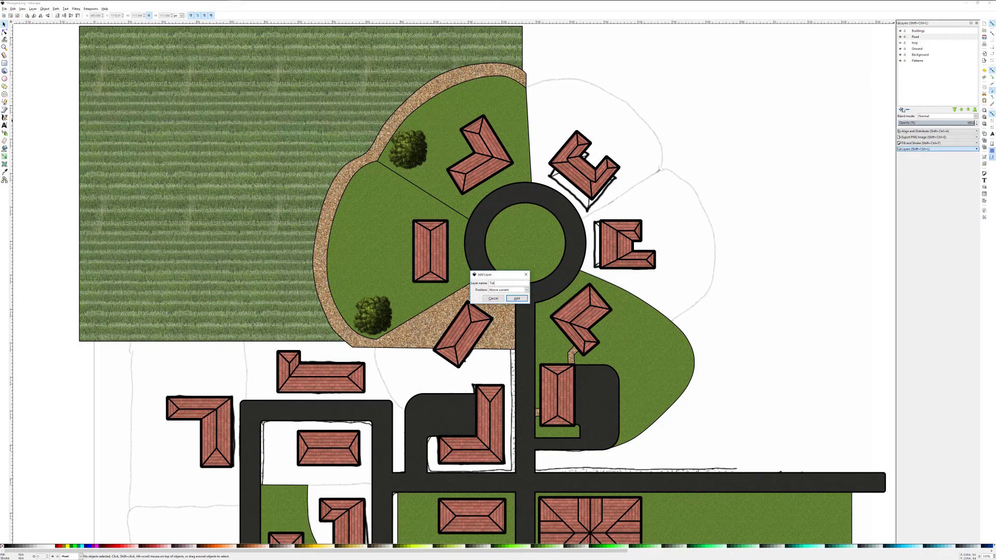
key(Return)
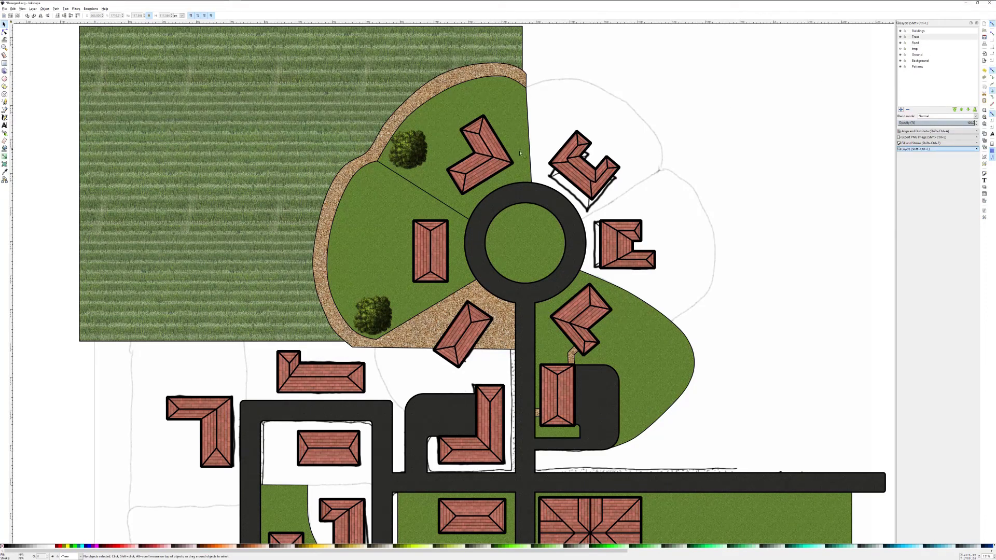
Move both tree images to the Trees layer and shift the northwest plot's tree slightly southwest, over the gravel path's inner bend
click(420, 155)
shift+click(374, 312)
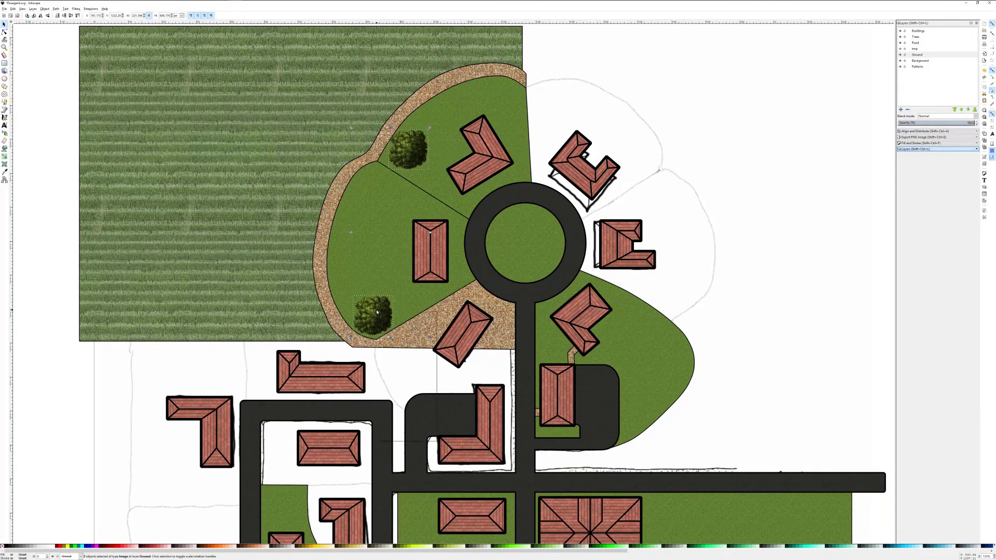
right_click(377, 312)
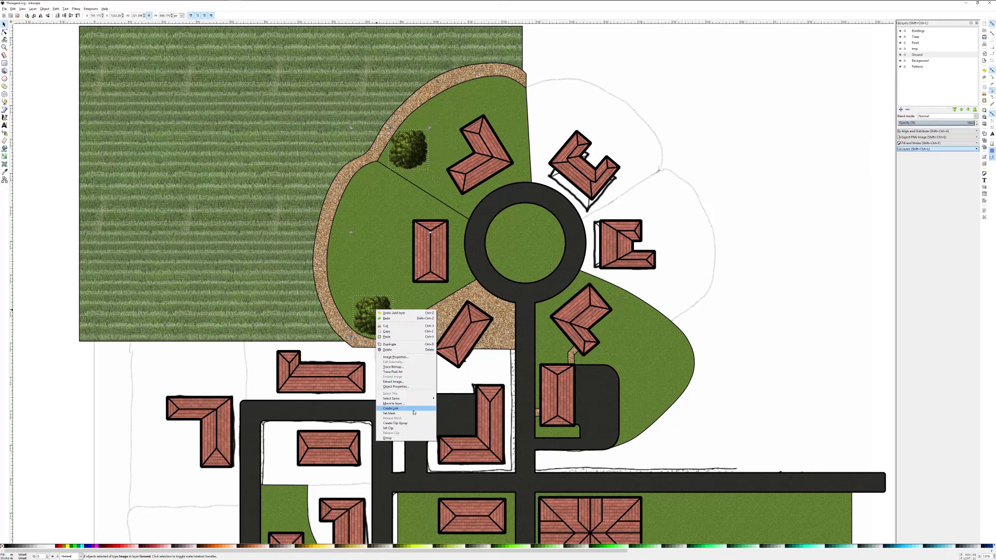
click(408, 404)
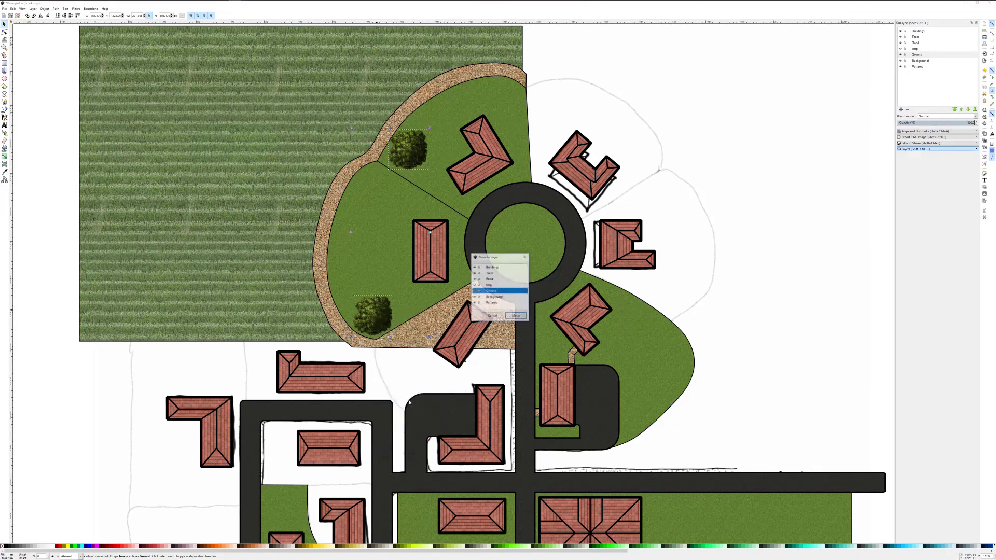
double_click(488, 272)
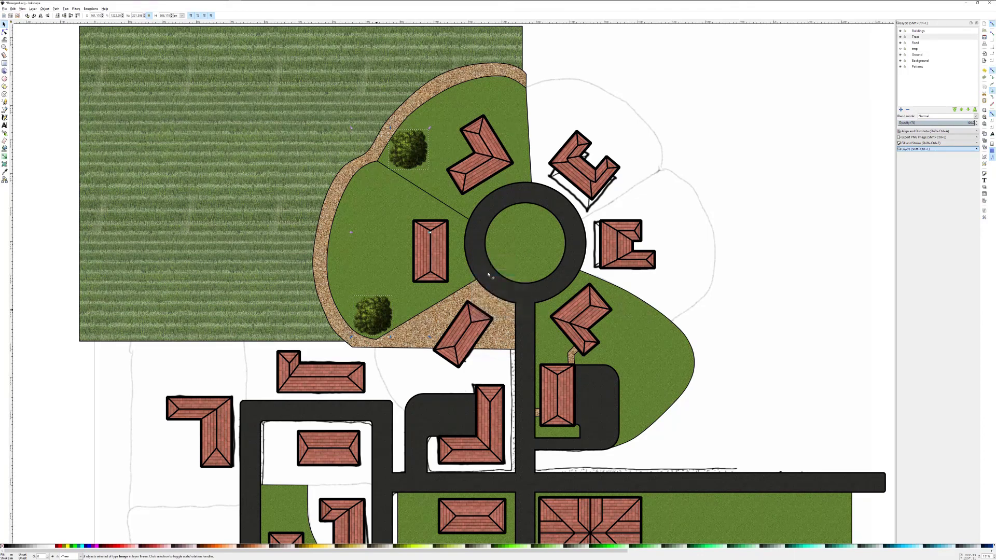
mouse_move(417, 154)
mouse_down()
mouse_move(499, 152)
mouse_move(416, 145)
mouse_move(472, 165)
mouse_move(518, 215)
mouse_move(404, 147)
mouse_move(389, 162)
mouse_move(401, 157)
mouse_up()
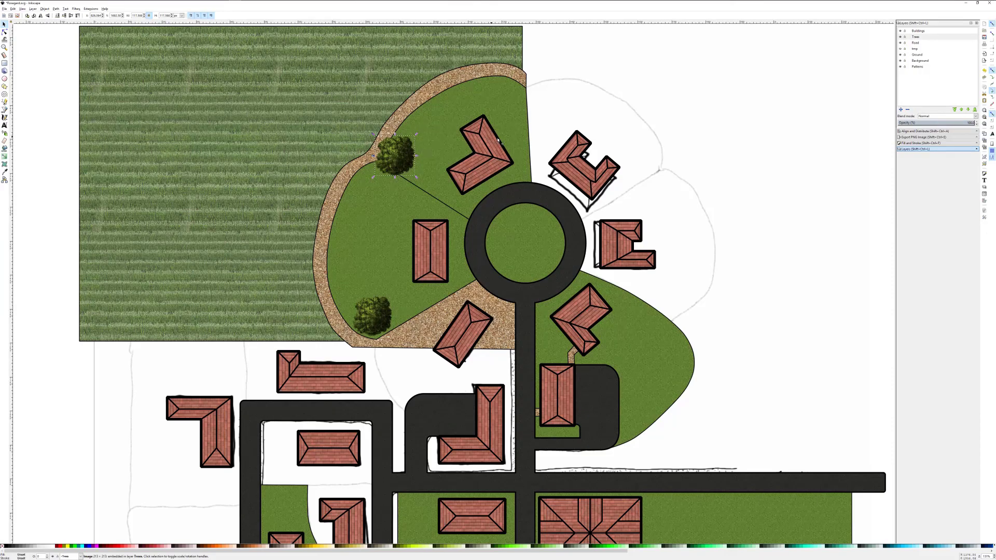
scroll(544, 208, down, 5)
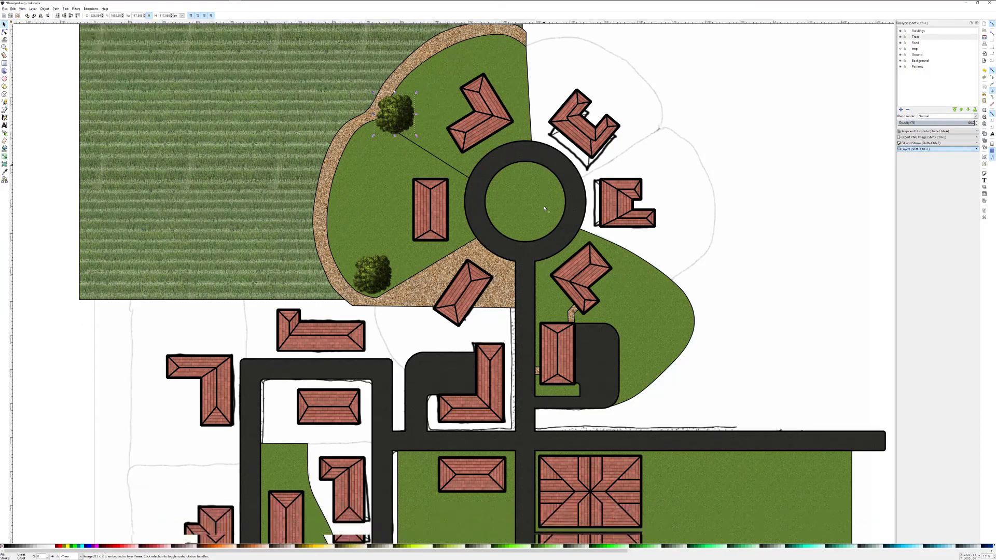
scroll(544, 207, down, 2)
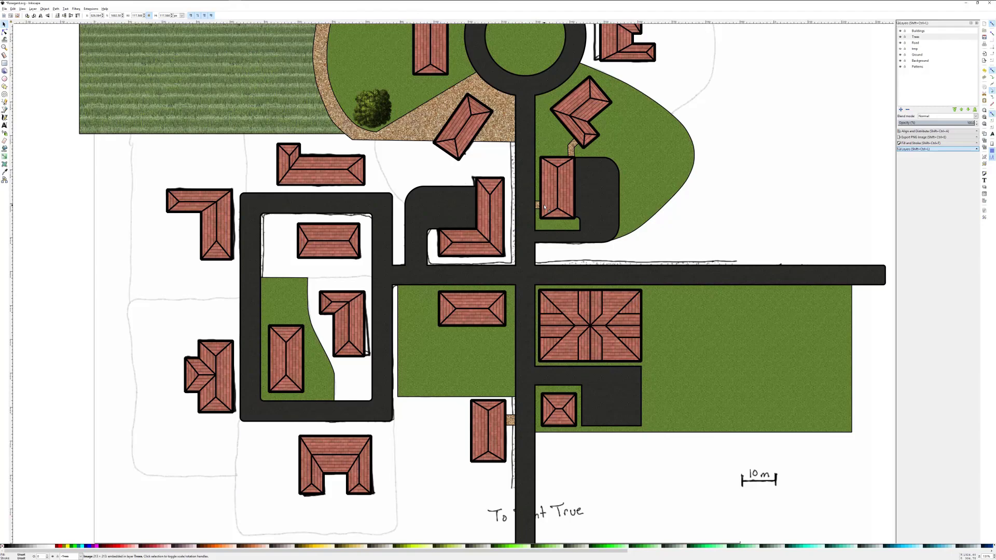
scroll(543, 207, down, 3)
scroll(544, 208, up, 7)
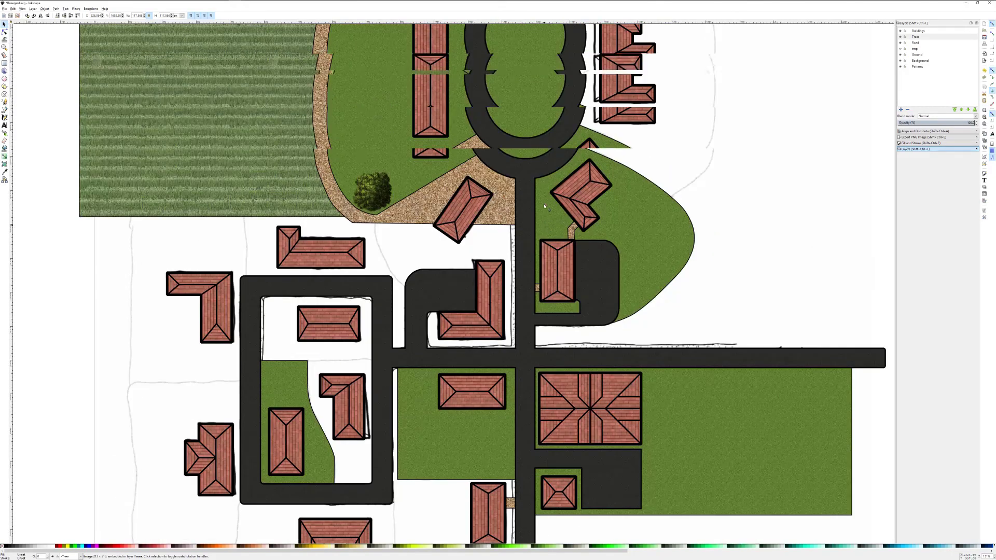
scroll(543, 207, up, 4)
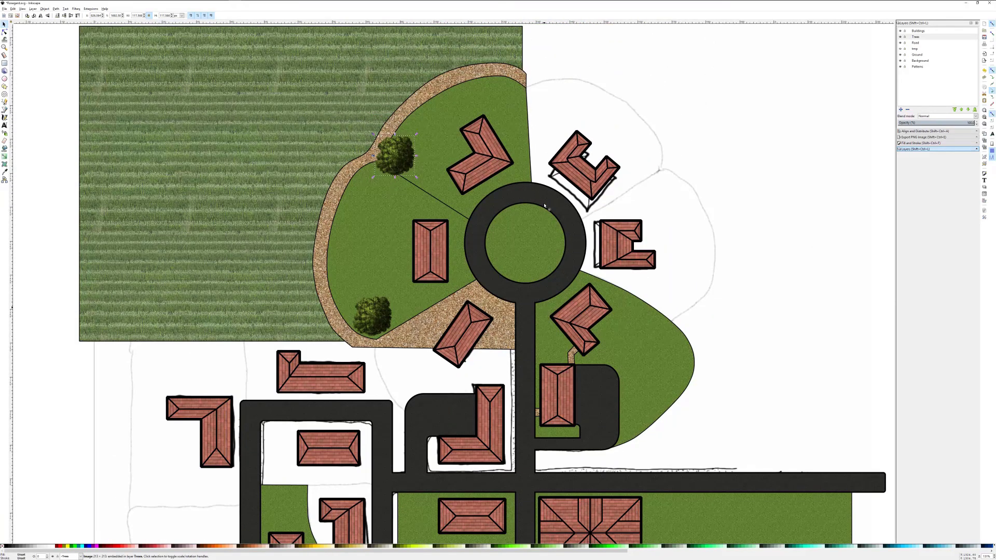